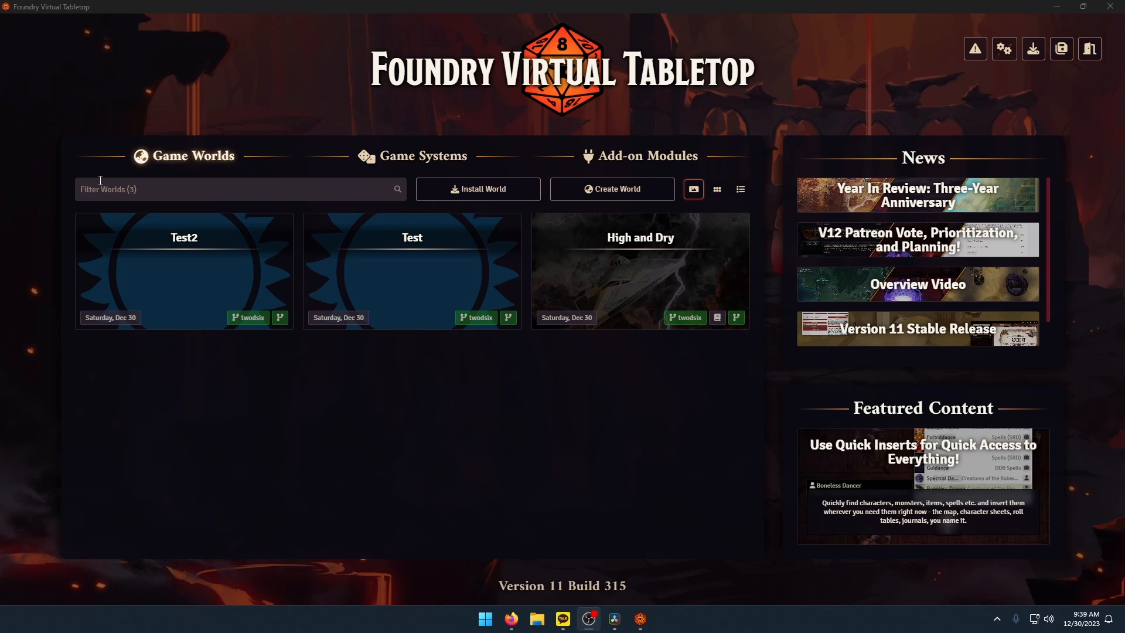
left_click(398, 156)
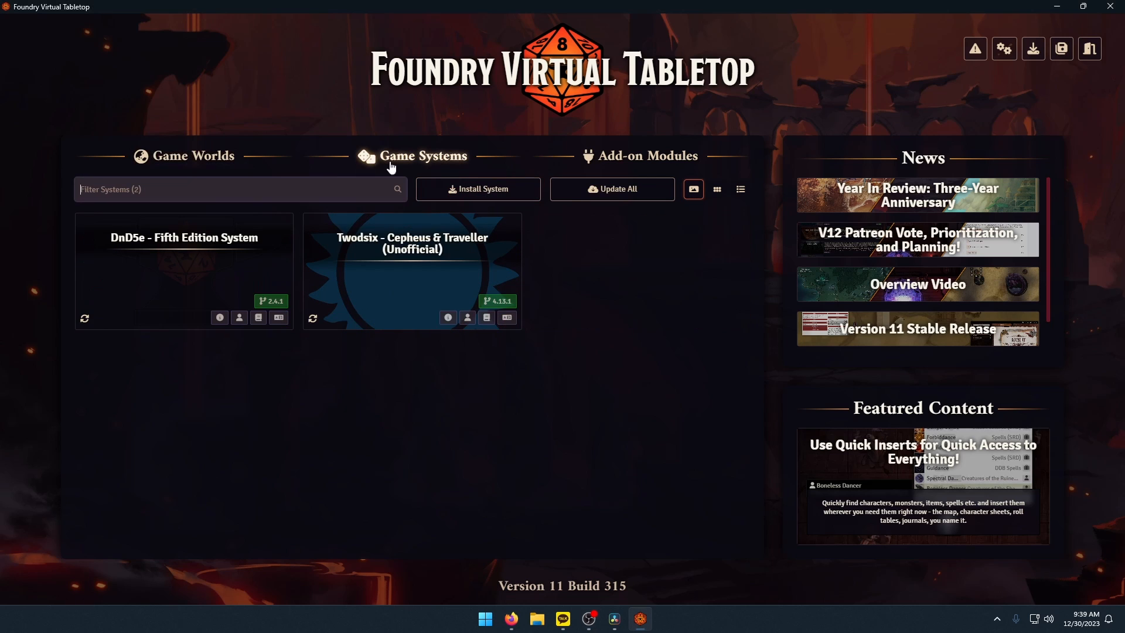
left_click(233, 166)
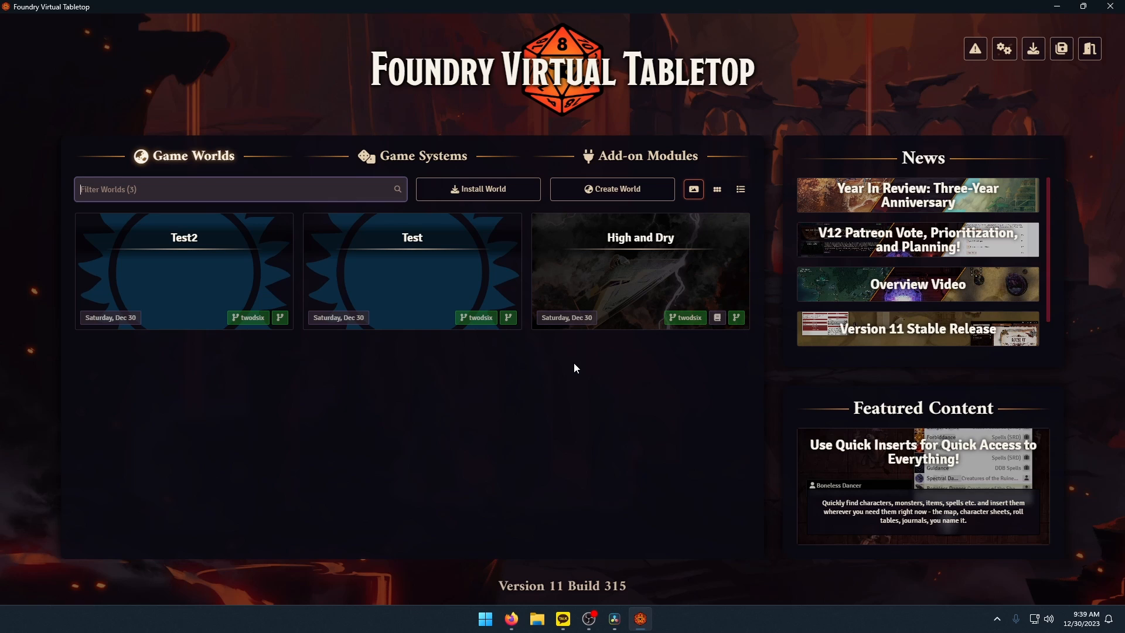
left_click(499, 412)
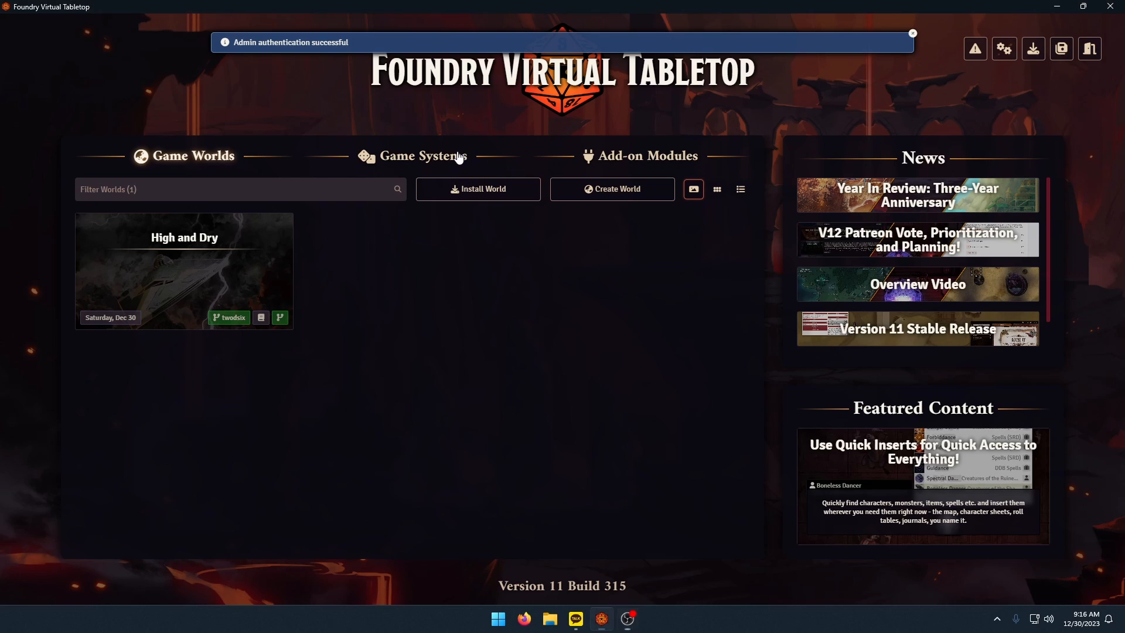
left_click(459, 156)
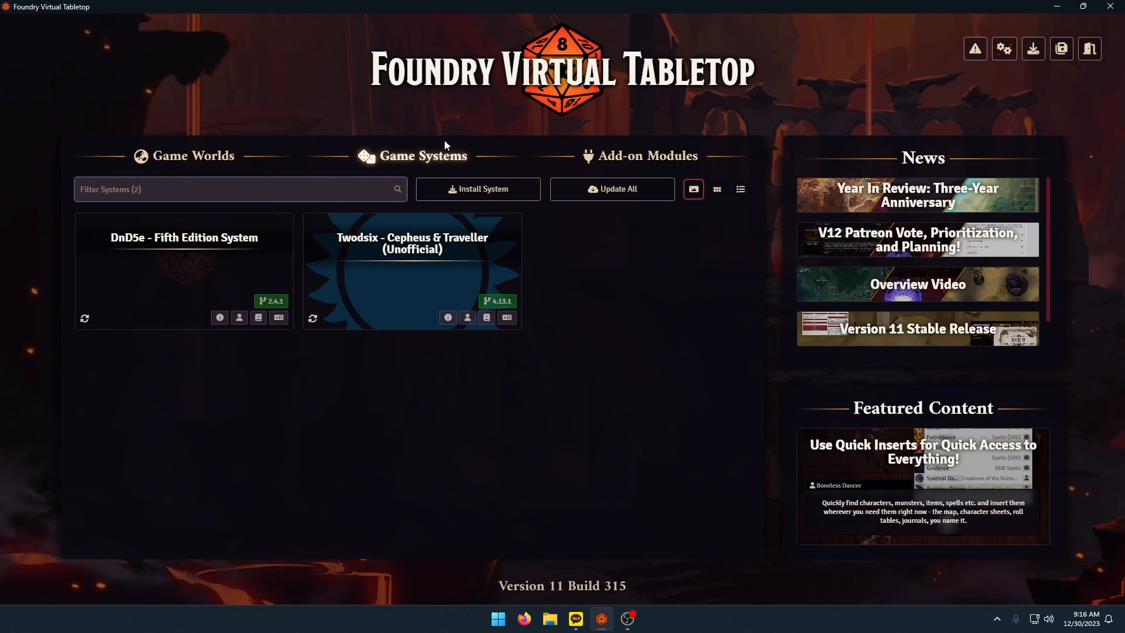
left_click(185, 164)
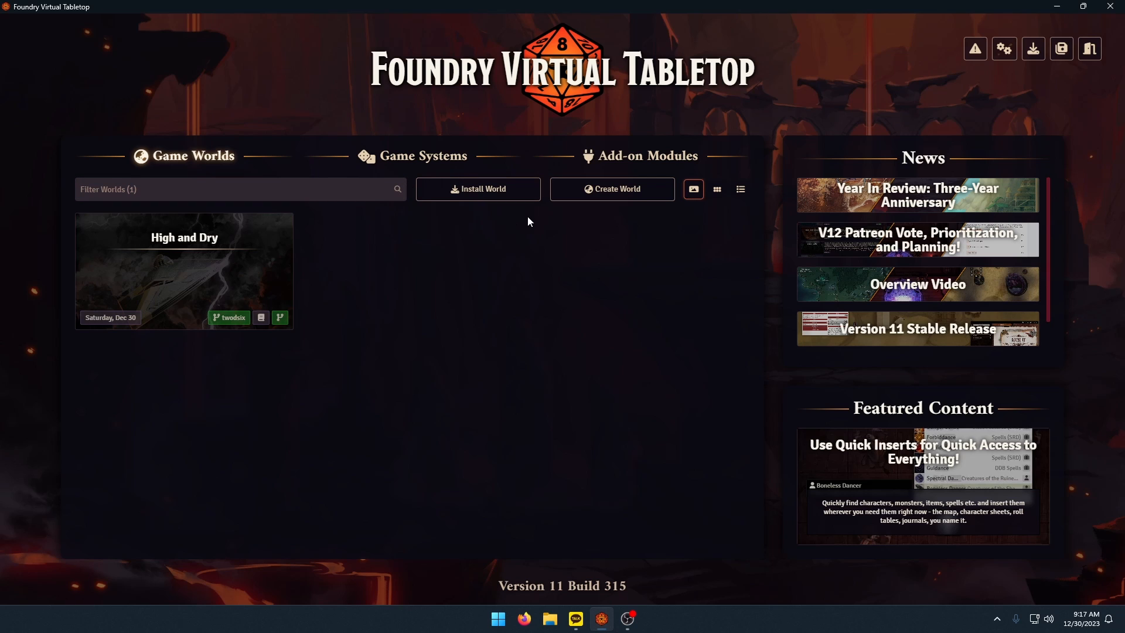
Create a new game world titled "Test" that uses the Twodsix game system.
left_click(603, 193)
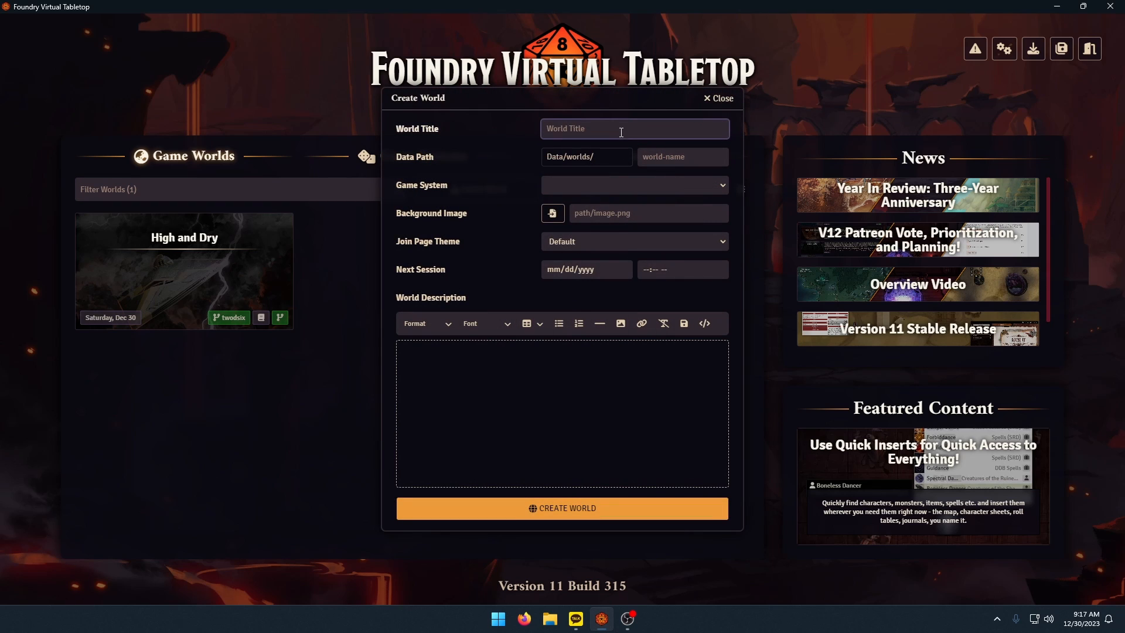
type("Test")
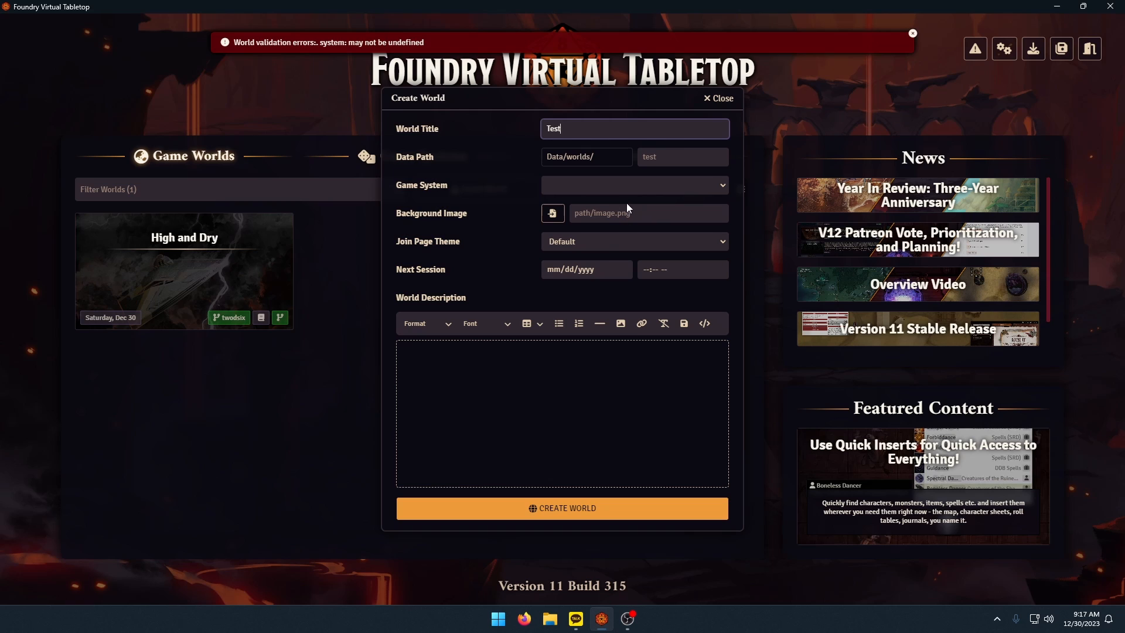
left_click(603, 185)
left_click(585, 216)
left_click(544, 507)
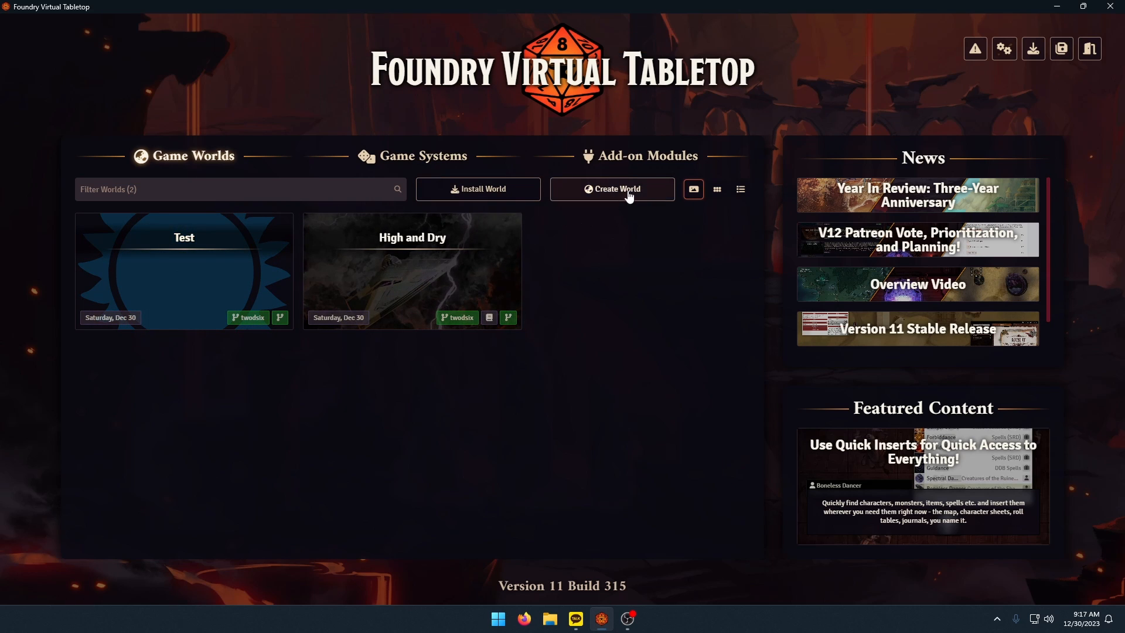
Create a second game world titled "Test2" that uses the Twodsix game system.
left_click(629, 196)
left_click(633, 129)
type("Test")
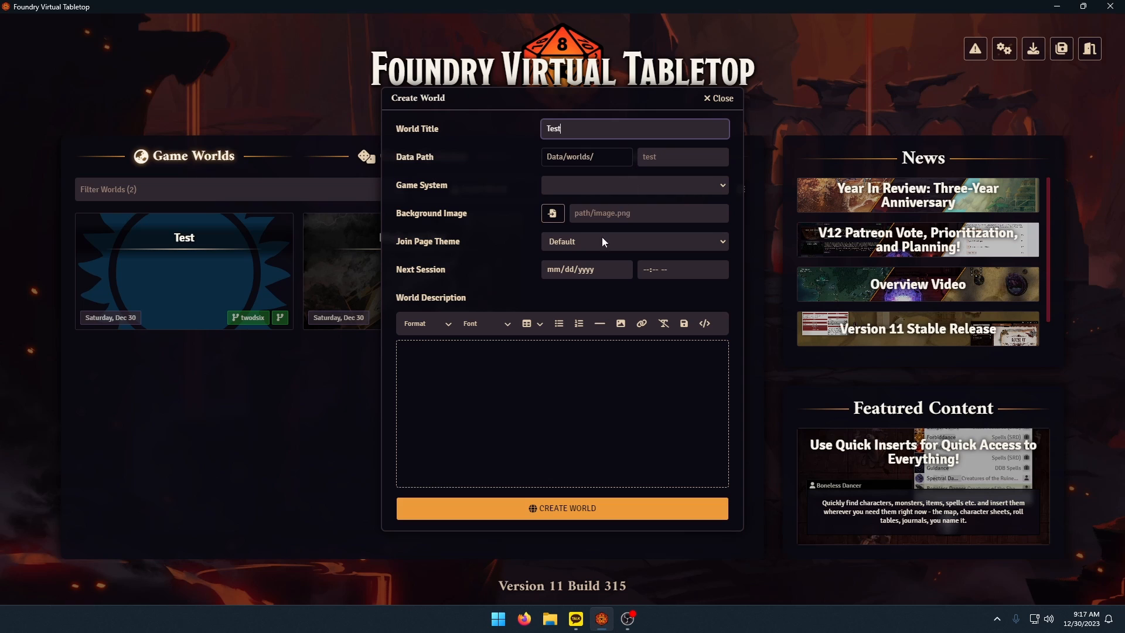
type("2")
left_click(588, 185)
left_click(586, 212)
left_click(557, 508)
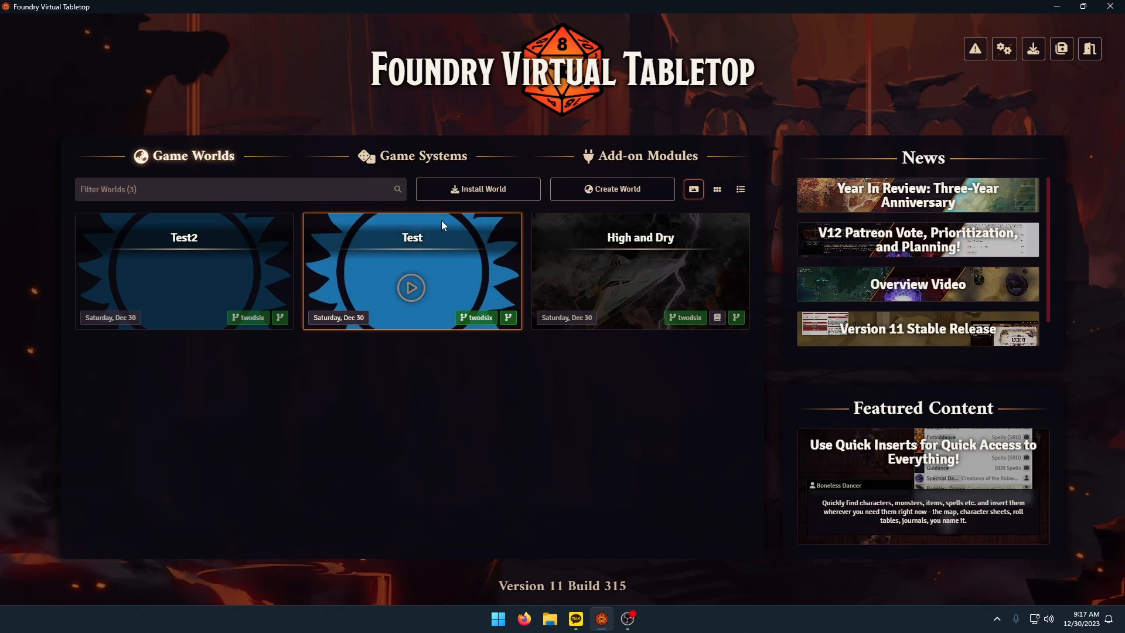
Open the Twodsix system's GitHub project page from the installed game systems and go to its wiki.
left_click(424, 155)
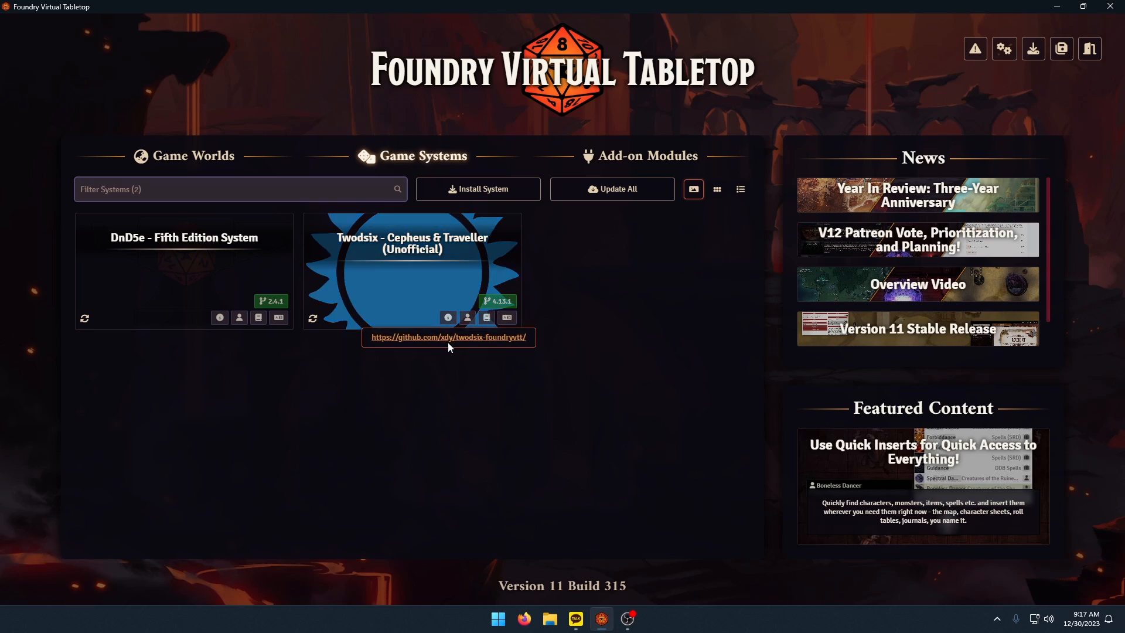
left_click(448, 341)
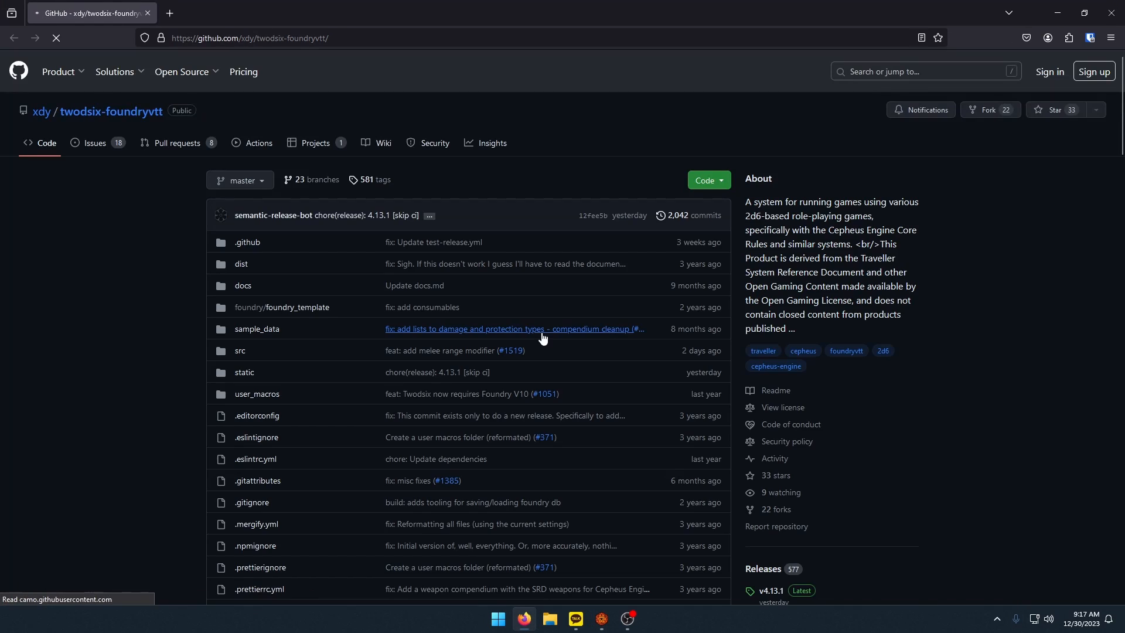
scroll(541, 333, "down", 20)
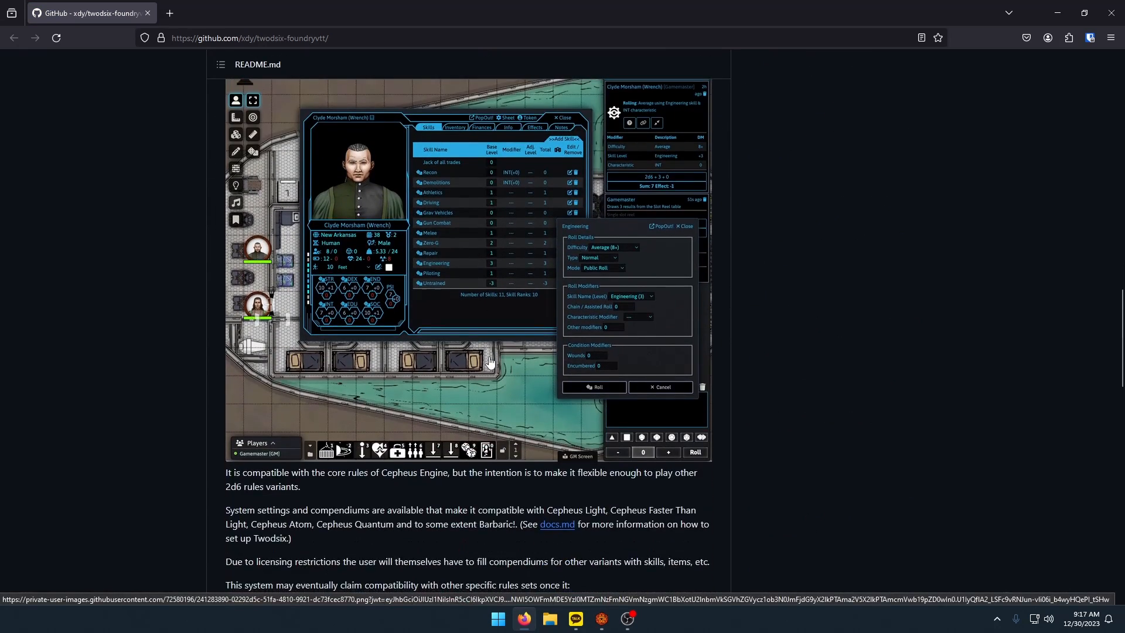
scroll(491, 363, "down", 5)
left_click(421, 364)
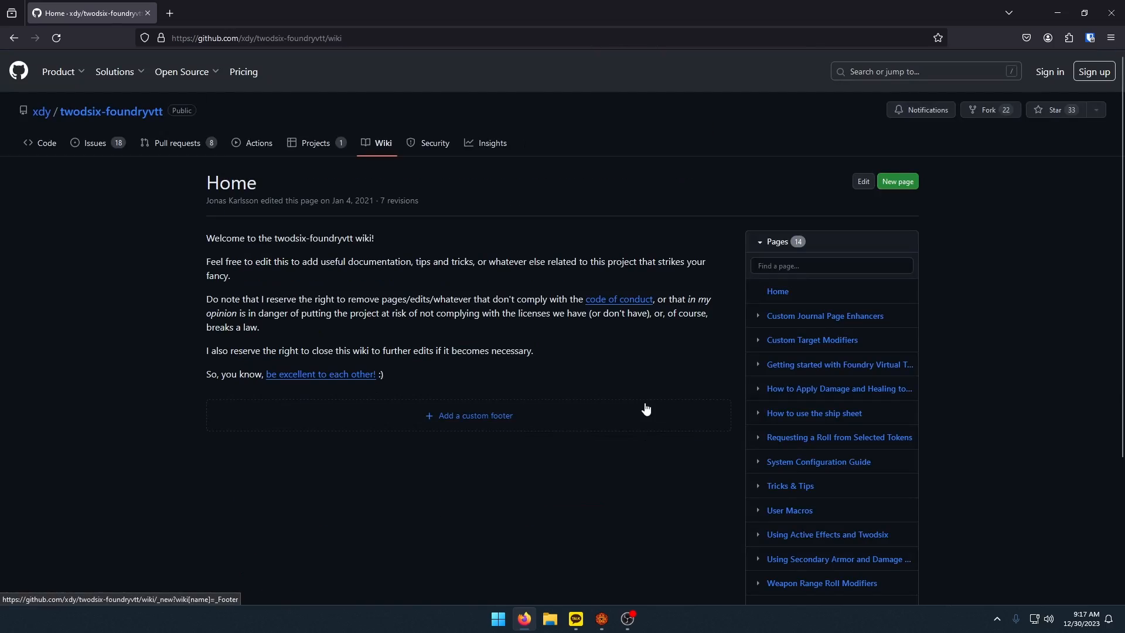
Open the wiki's System Configuration Guide and read the MGT2 section's list of required settings.
scroll(658, 394, "down", 2)
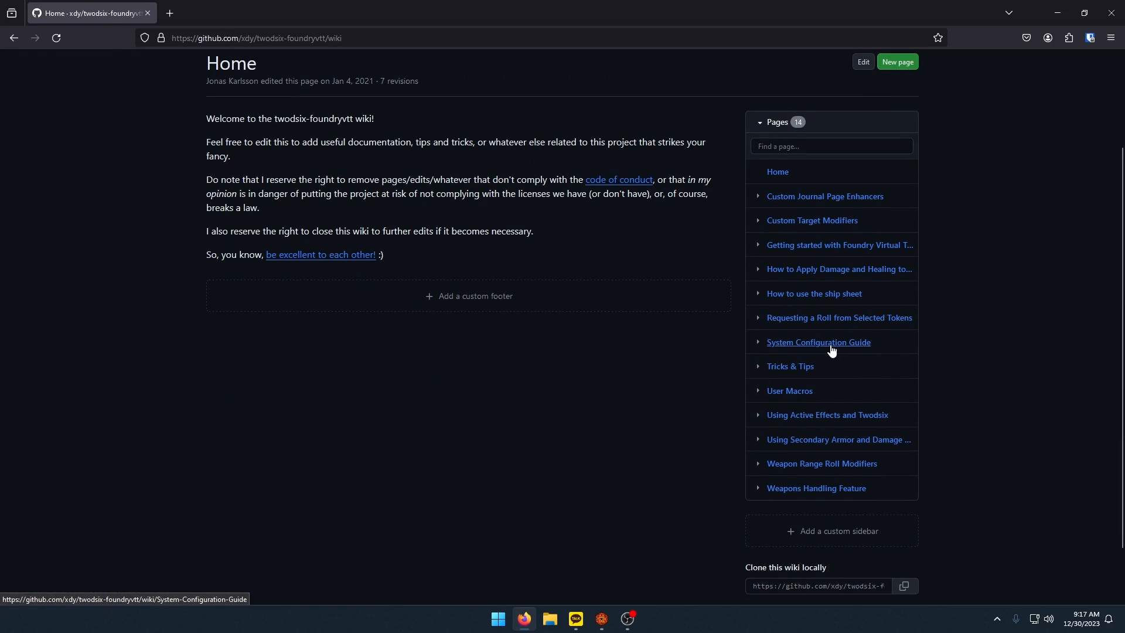
left_click(831, 350)
scroll(515, 378, "down", 15)
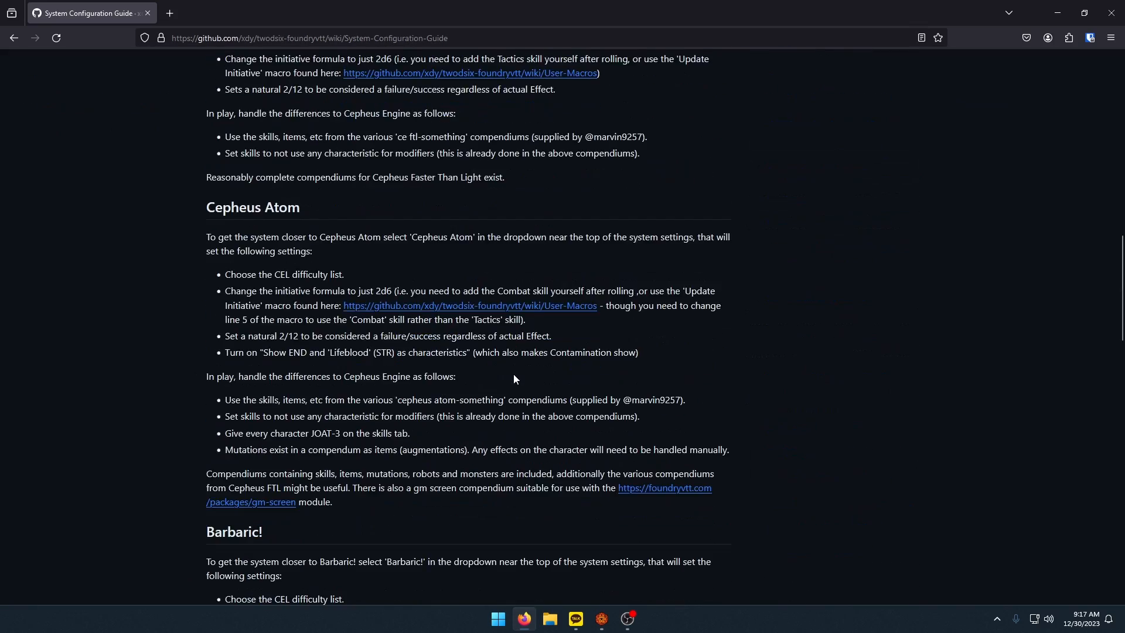
scroll(513, 379, "down", 15)
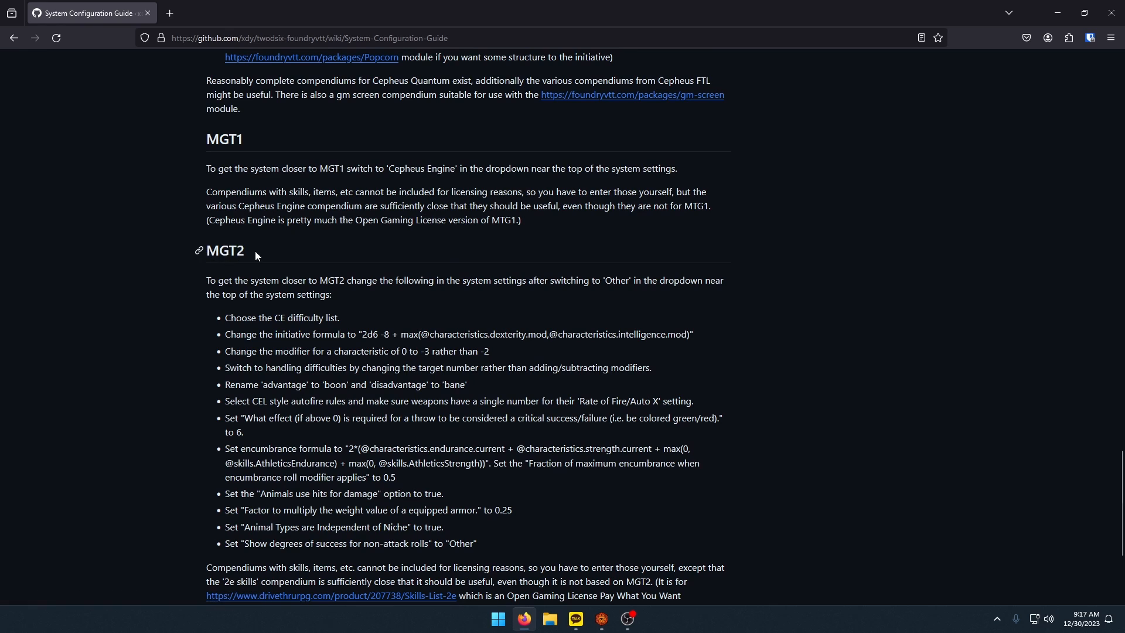
left_click_drag(255, 252, 203, 252)
scroll(351, 328, "down", 2)
left_click(471, 367)
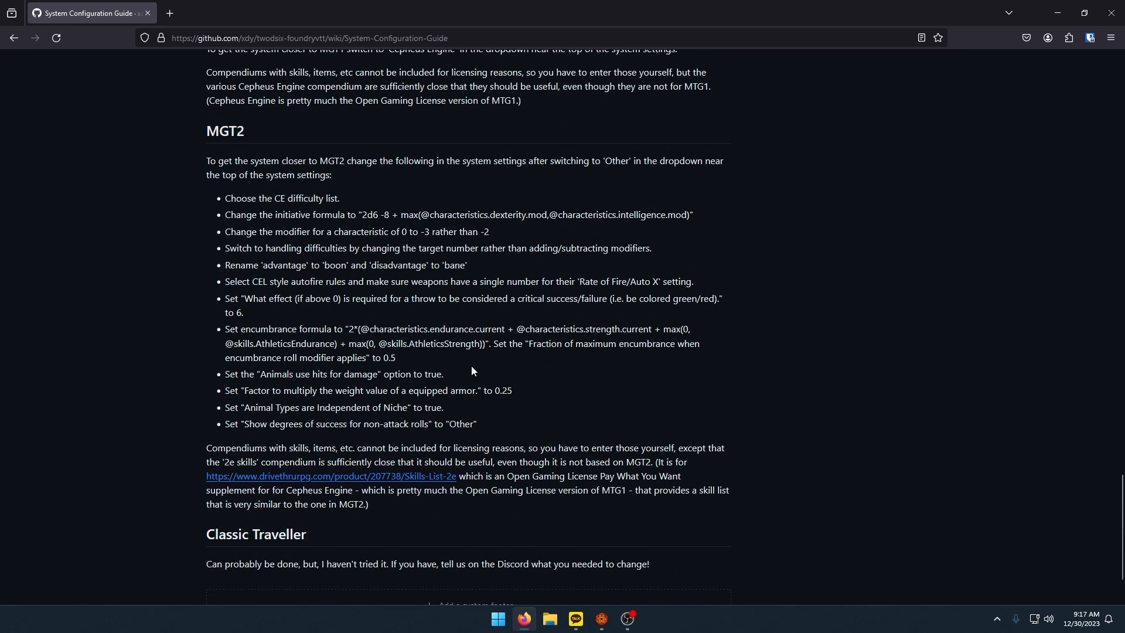
Switch to Foundry Virtual Tabletop, join the Test world as Gamemaster and delete the two starter chat messages.
left_click(601, 618)
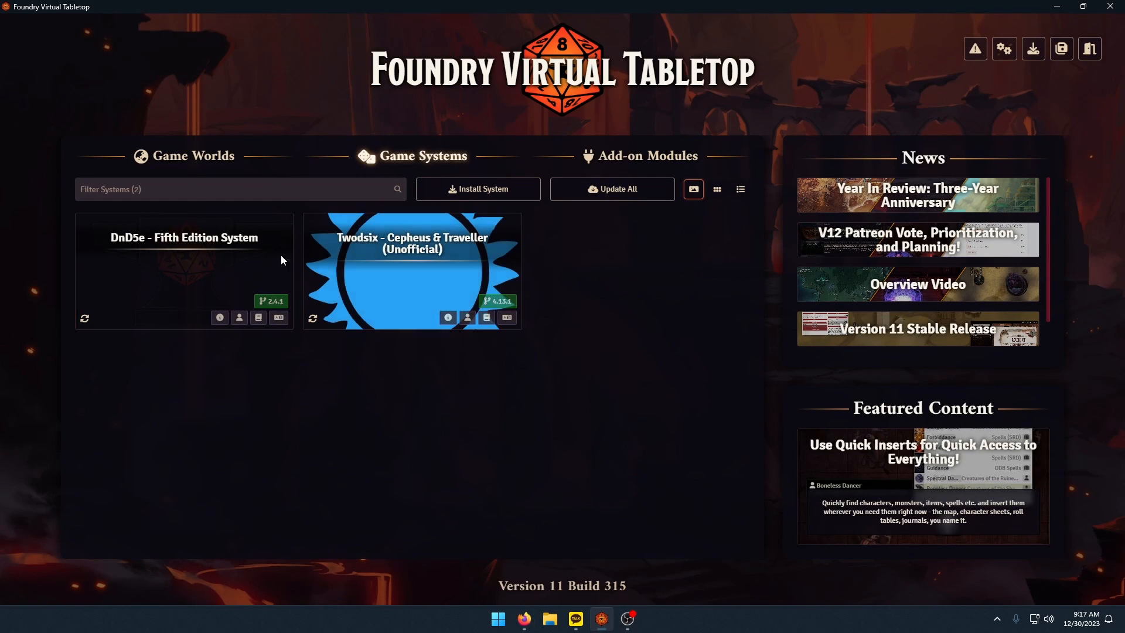
left_click(194, 156)
left_click(410, 284)
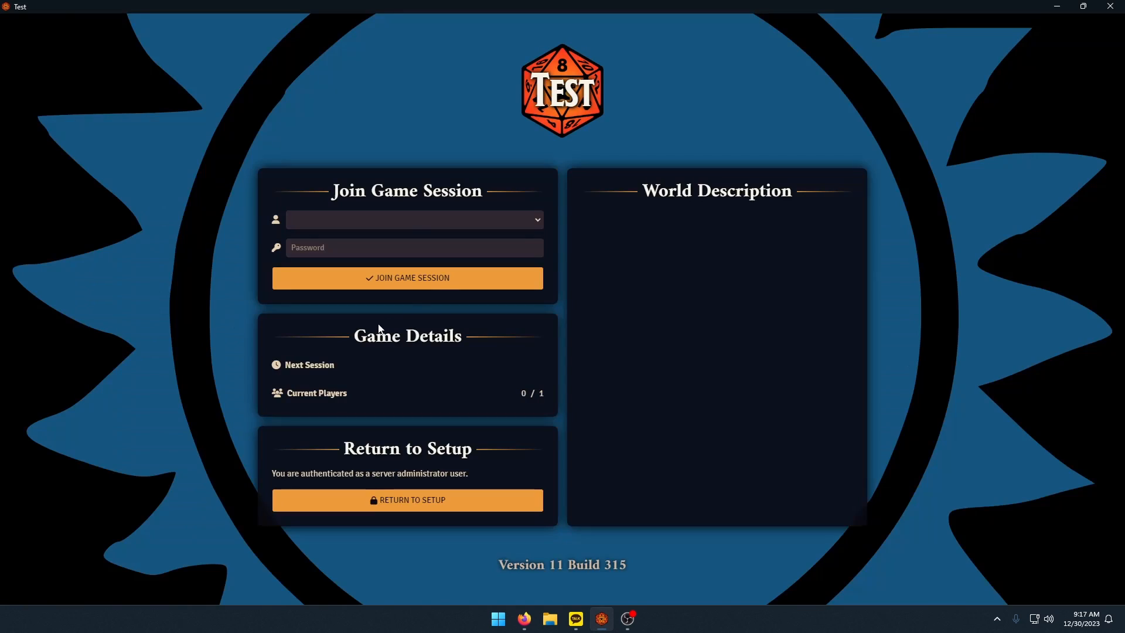
left_click(381, 220)
left_click(351, 247)
left_click(445, 278)
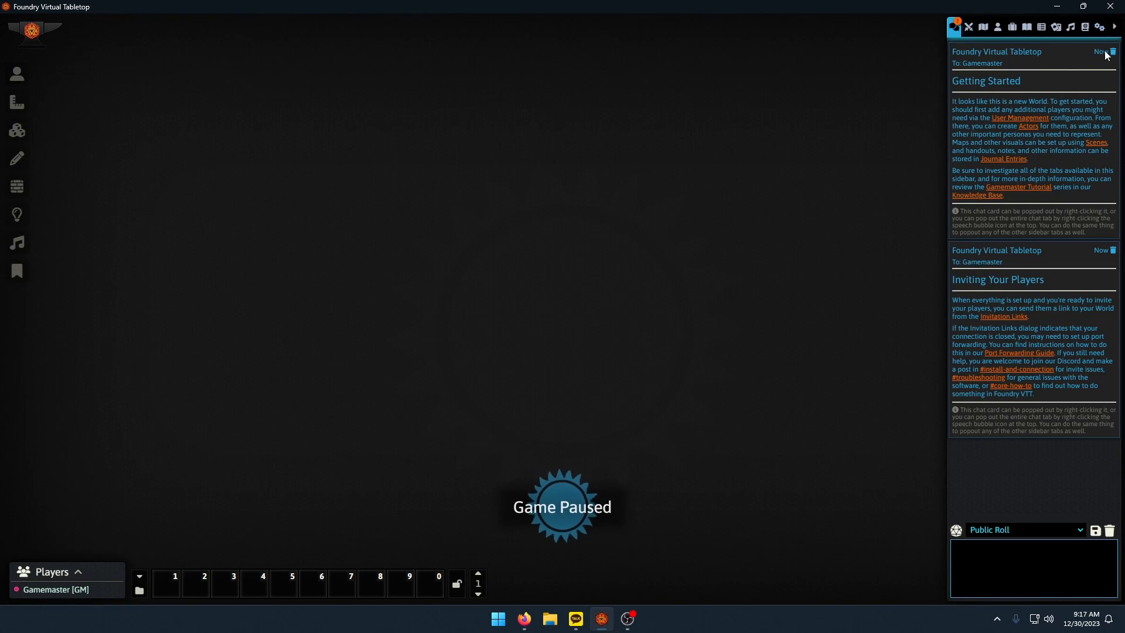
left_click(1113, 52)
left_click(1112, 52)
Open the Advanced Ruleset Settings of the Twodsix system in the game settings.
left_click(1099, 27)
left_click(1043, 149)
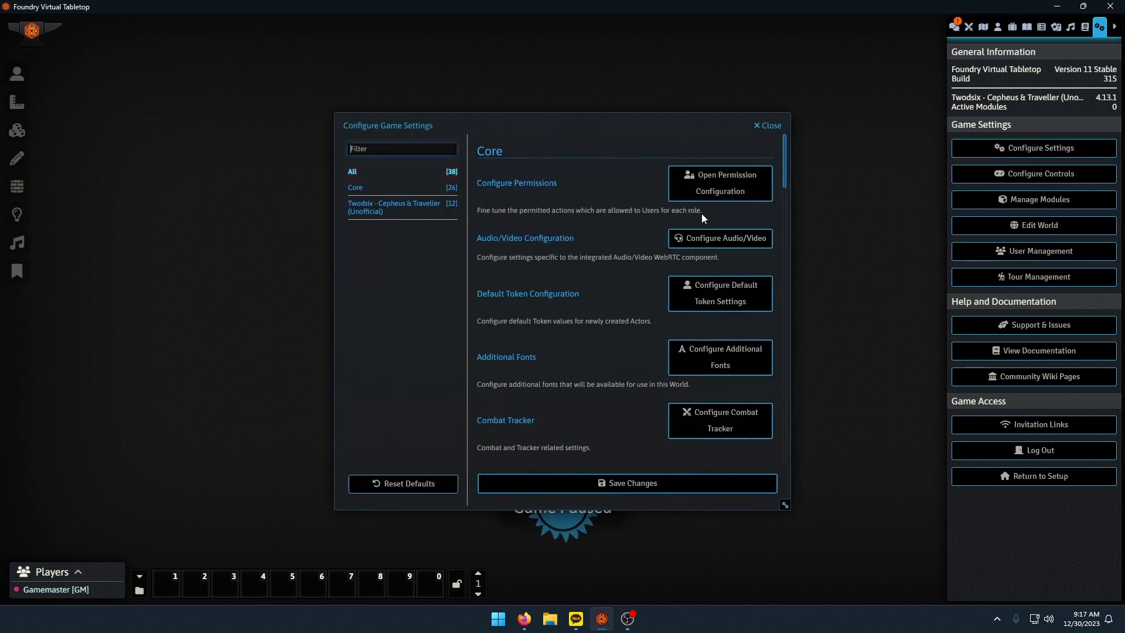
left_click(384, 207)
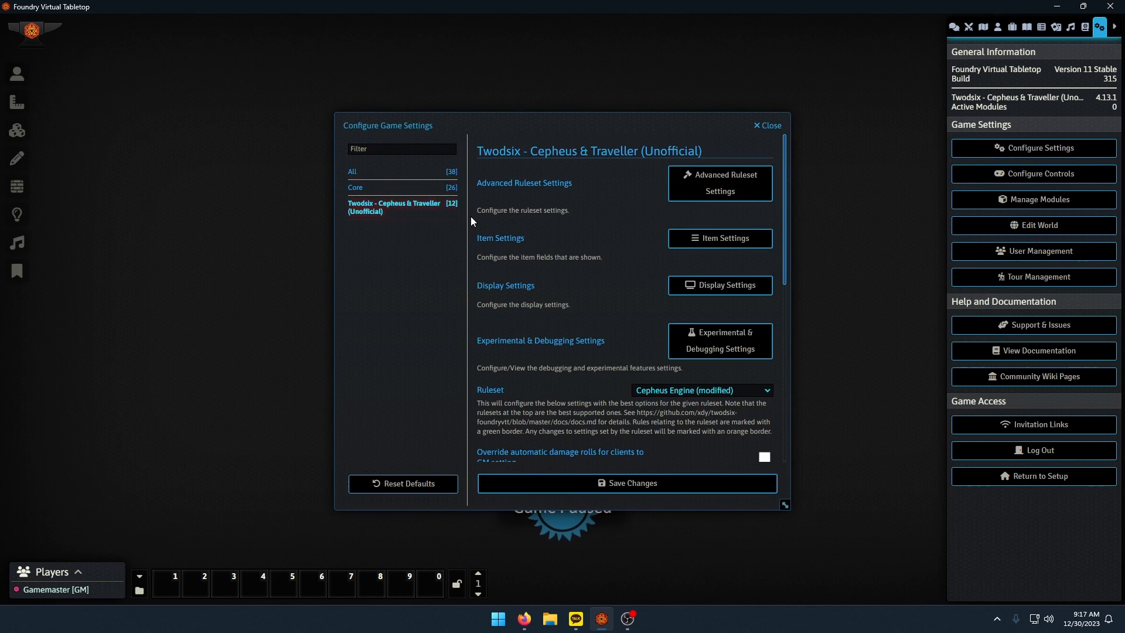
left_click(739, 196)
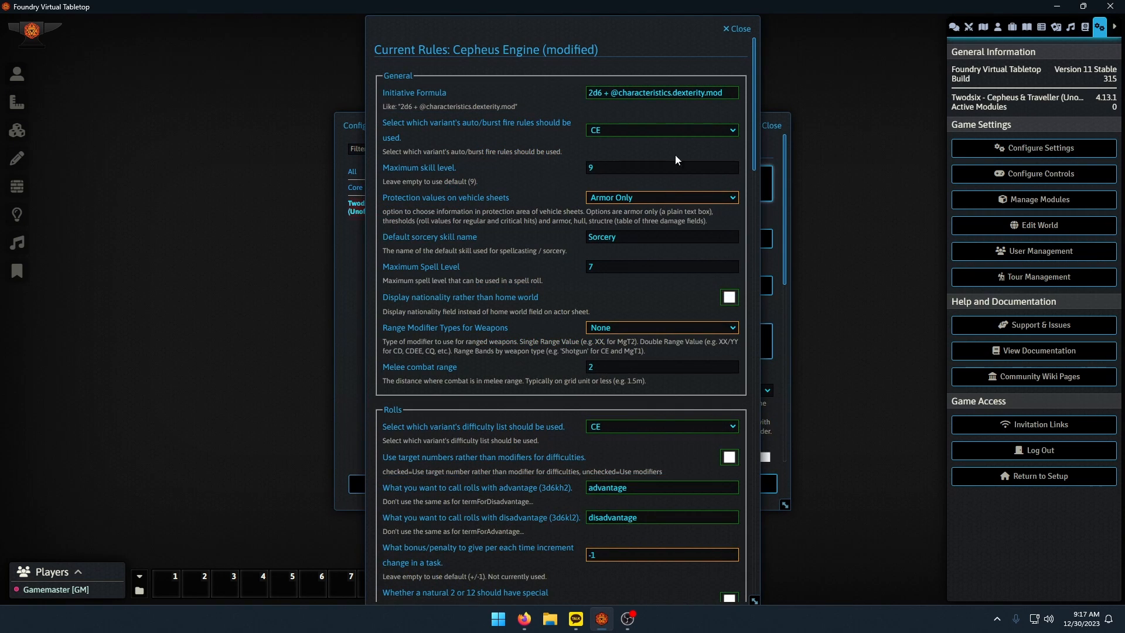
Following the wiki's MGT2 list, choose the CE difficulty list and set the auto/burst fire rules to CEL.
left_click(524, 619)
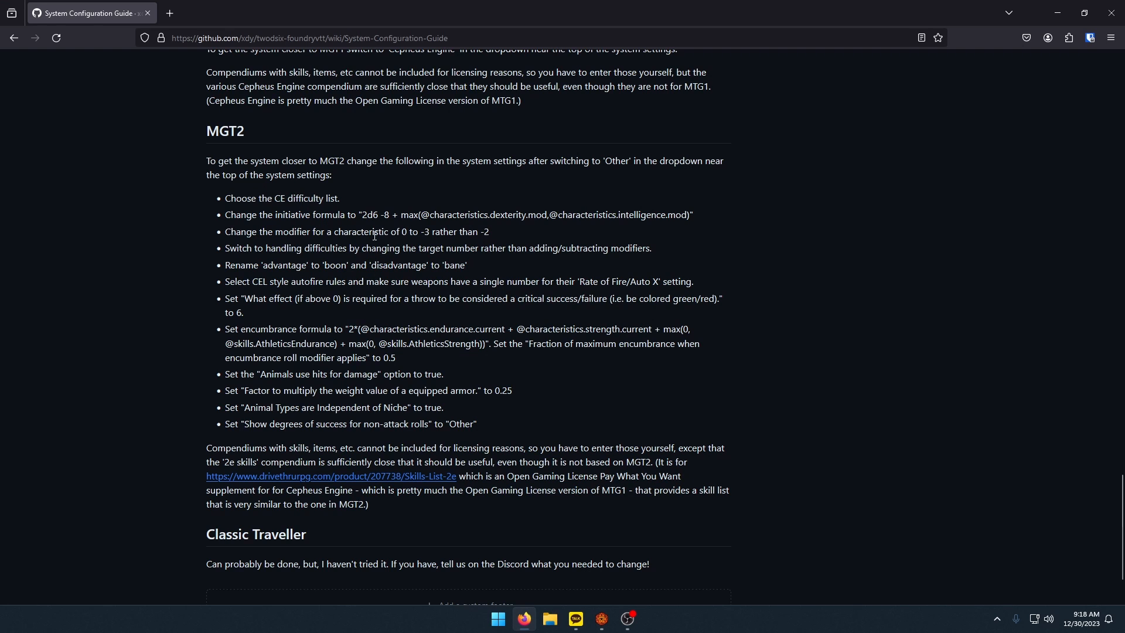
left_click(601, 619)
scroll(580, 280, "down", 2)
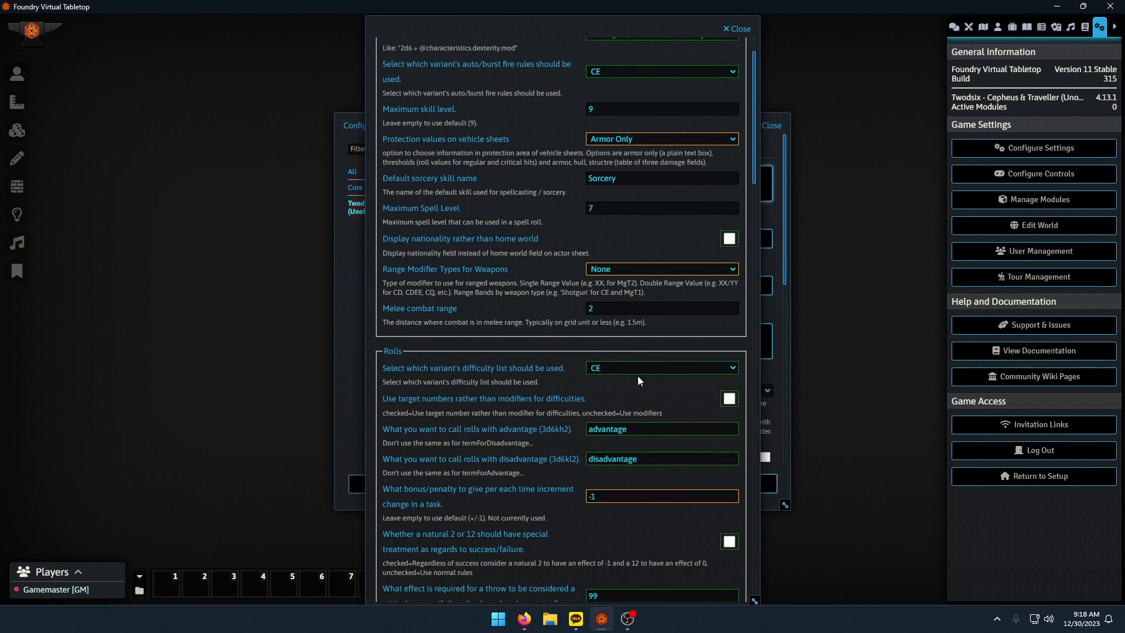
left_click(626, 368)
left_click(607, 379)
scroll(536, 311, "up", 2)
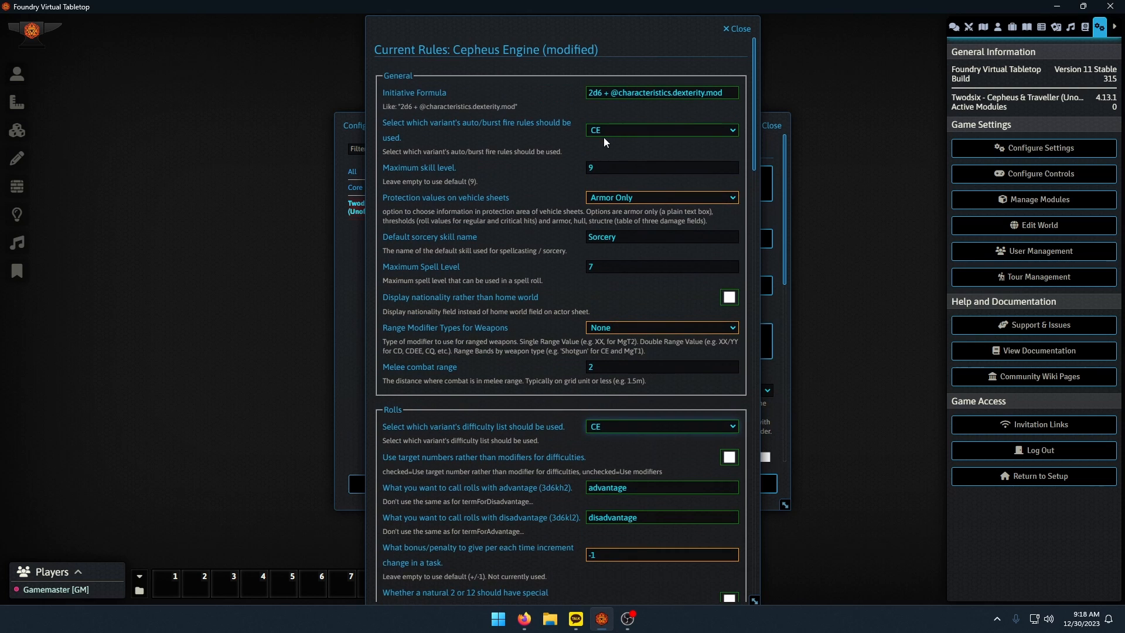
left_click(603, 131)
left_click(605, 153)
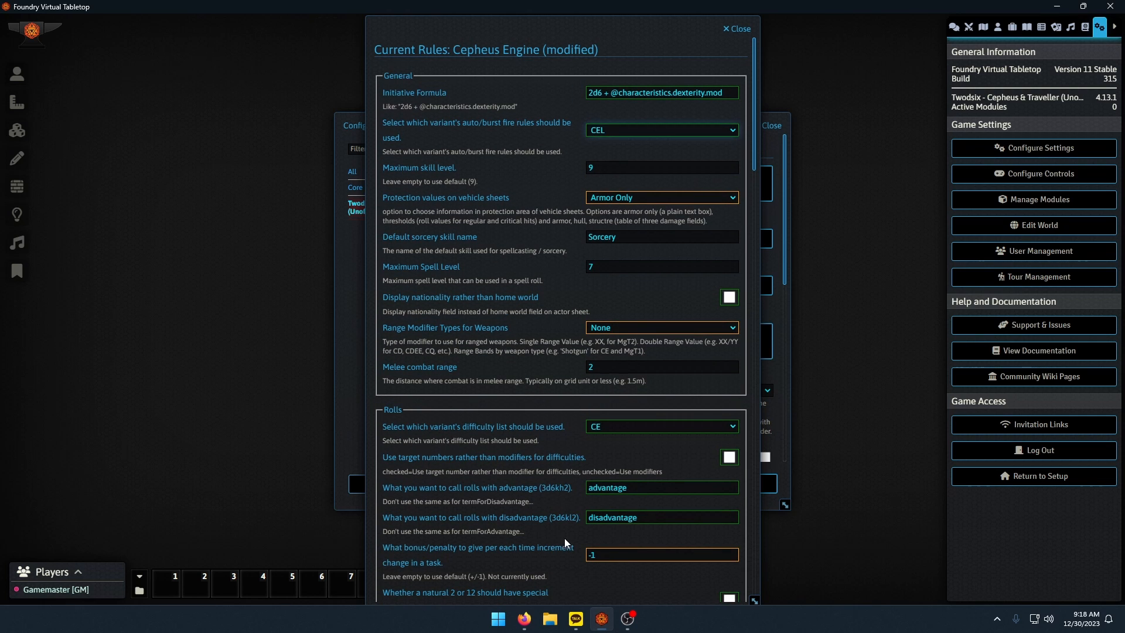
key("alt+Tab")
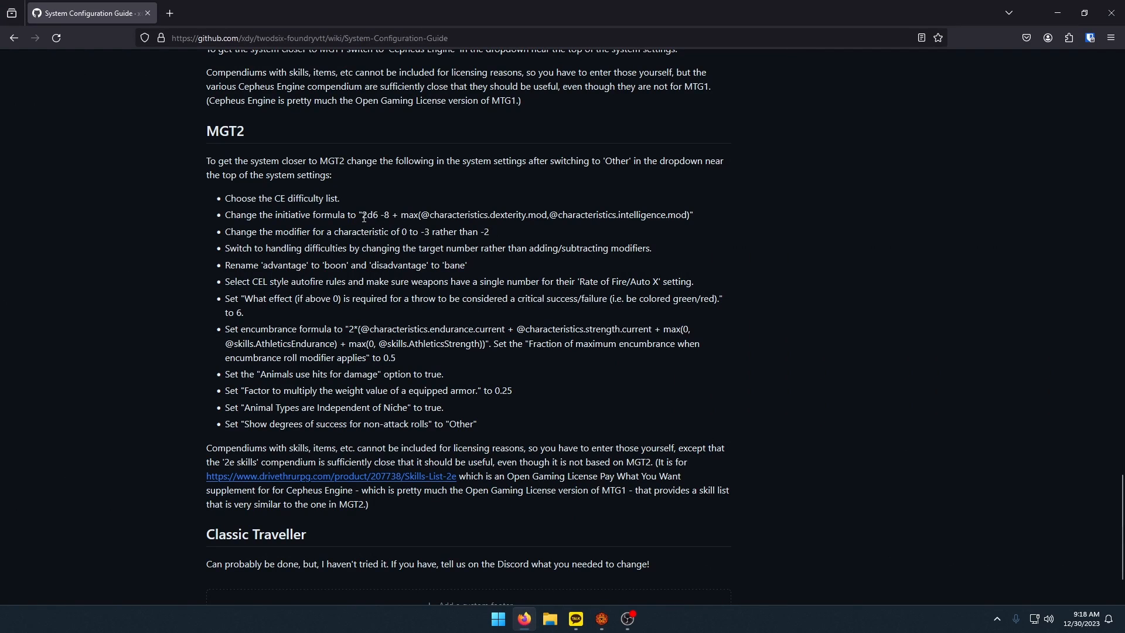
left_click_drag(363, 217, 689, 217)
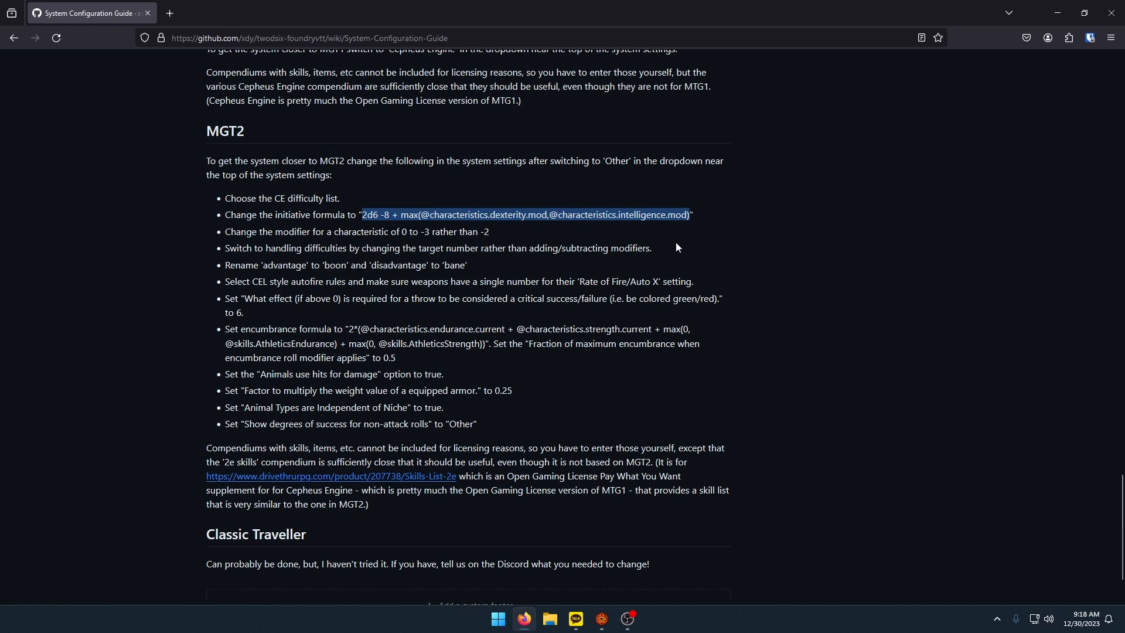
key("alt+Tab")
triple_click(637, 88)
key("ctrl+v")
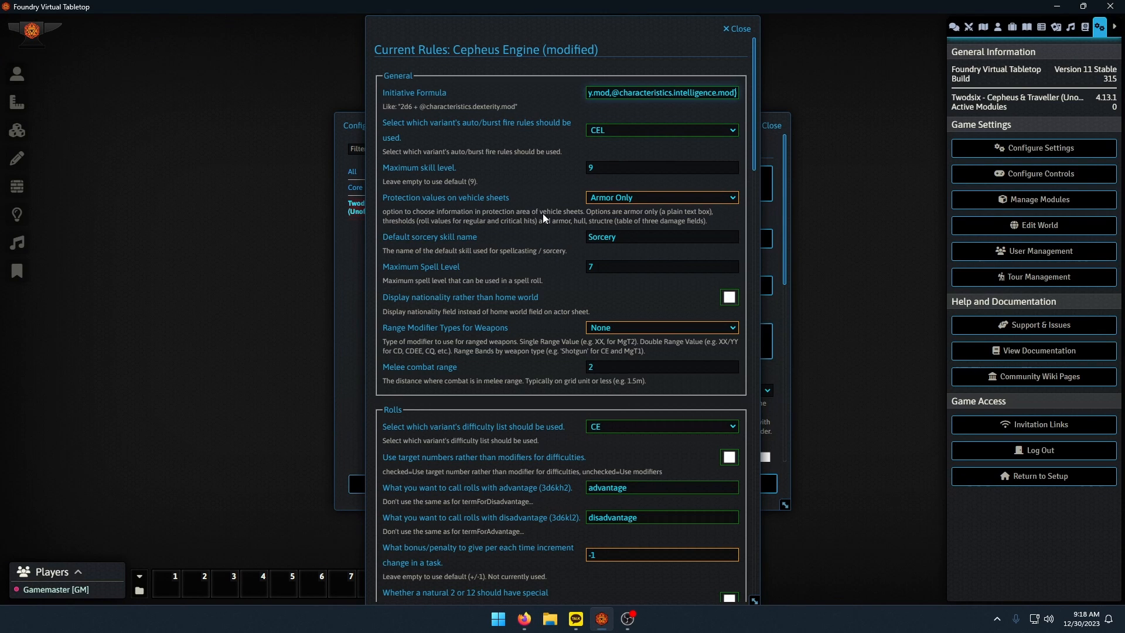
left_click(470, 176)
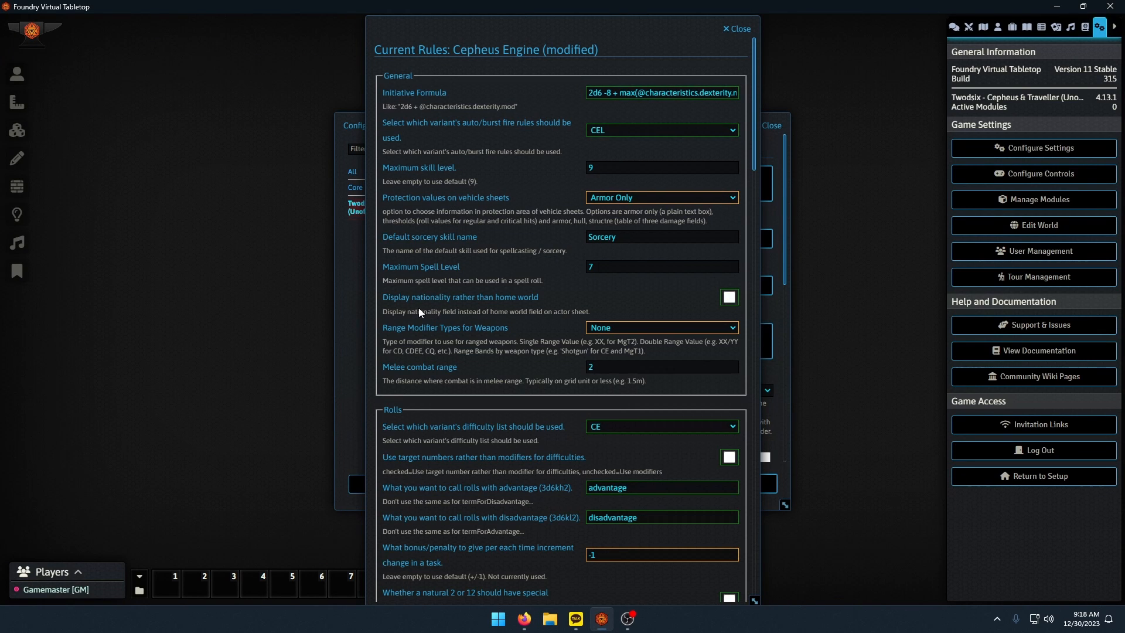
Enable target numbers instead of modifiers for difficulties, and rename advantage rolls to "boon" and disadvantage rolls to "bane".
scroll(420, 309, "down", 3)
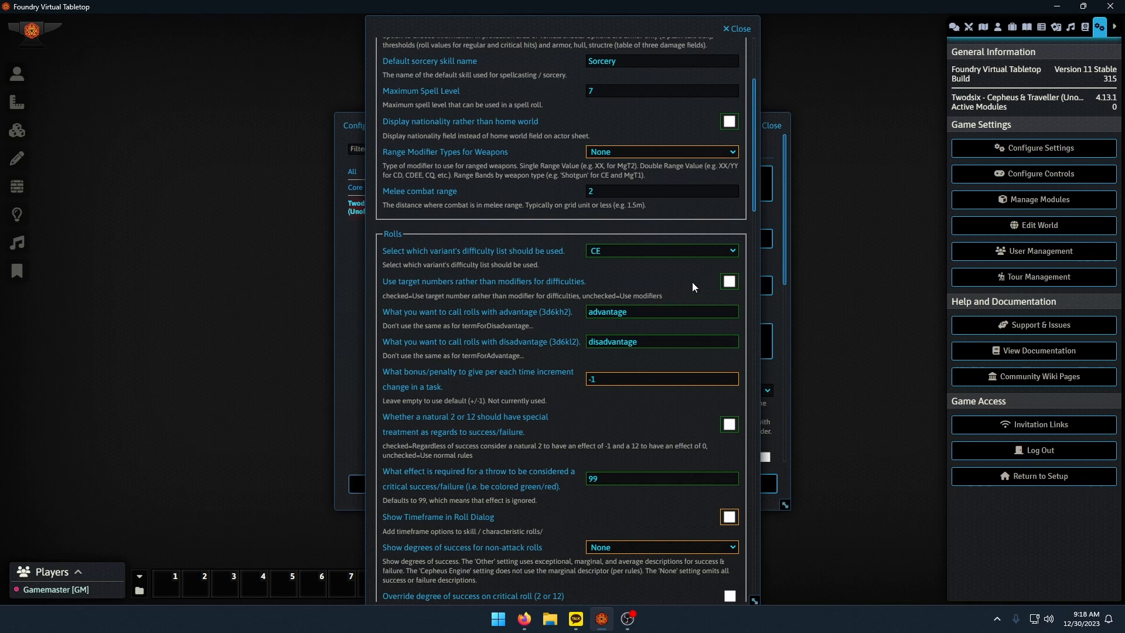
left_click(729, 282)
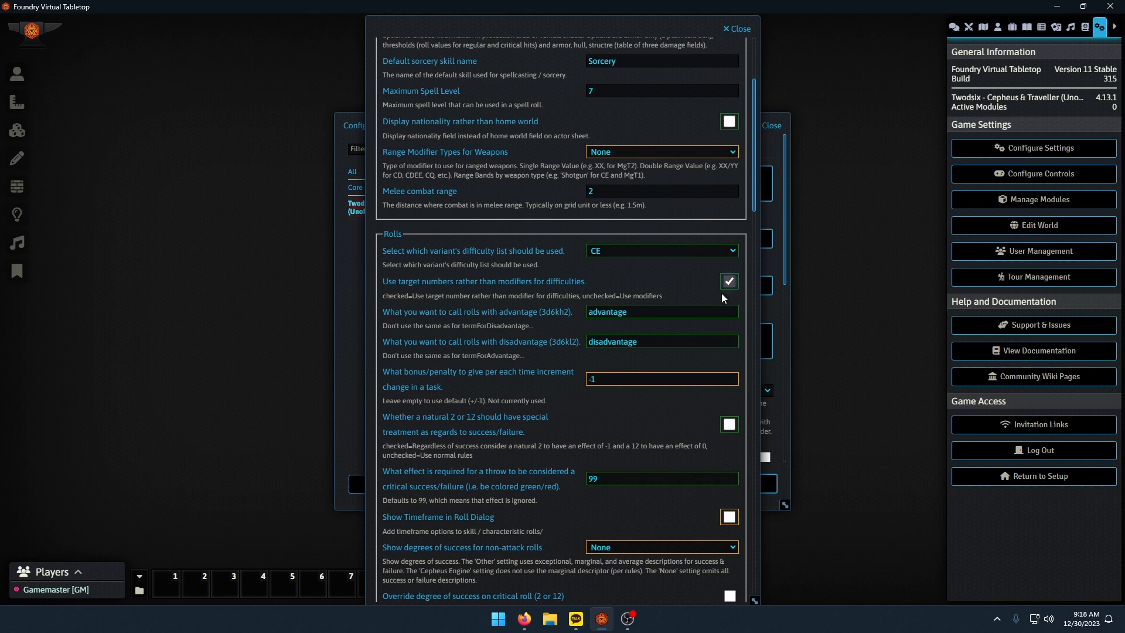
double_click(654, 307)
type("boon")
key("Tab")
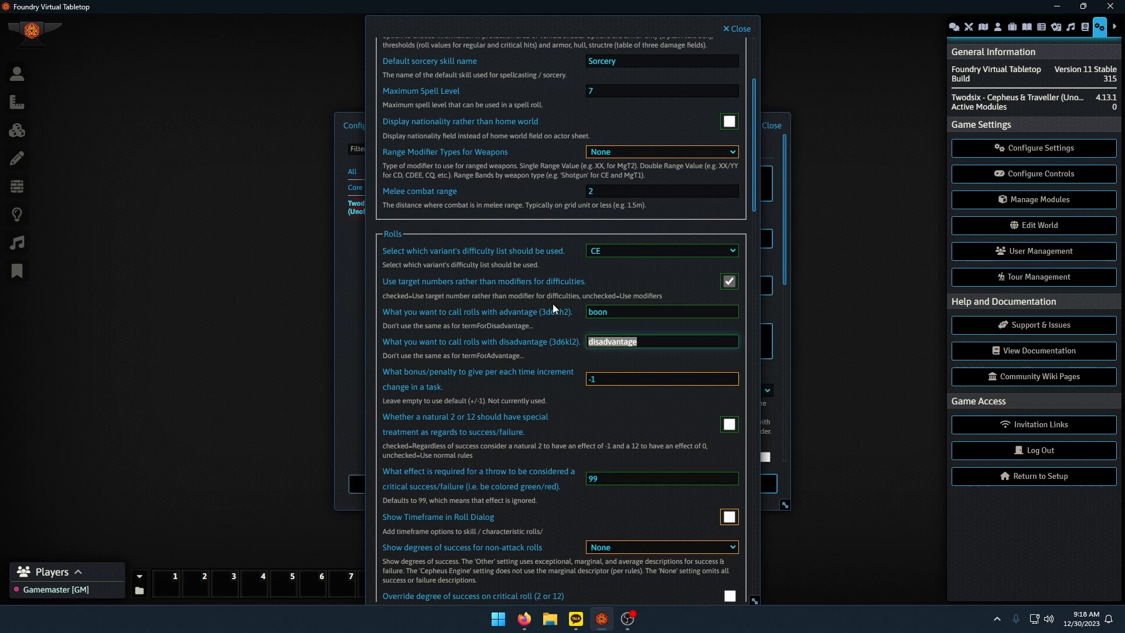
type("bane")
scroll(551, 308, "down", 3)
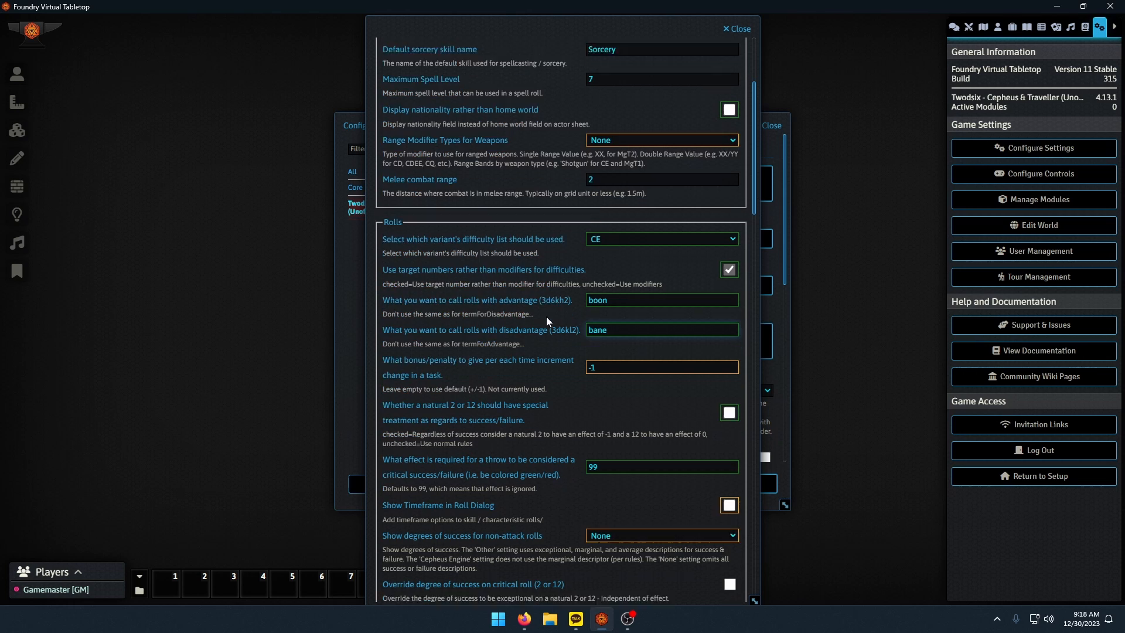
Set the effect required for a critical success/failure to 6 and the degrees of success for non-attack rolls to Other.
left_click(484, 307)
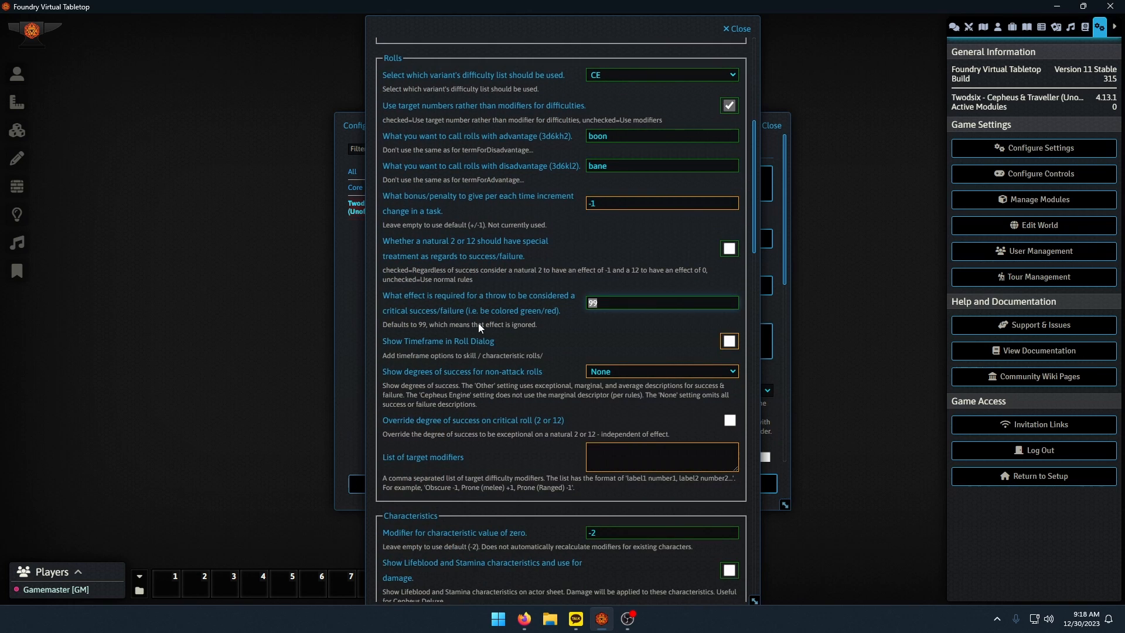
type("6")
scroll(511, 351, "down", 1)
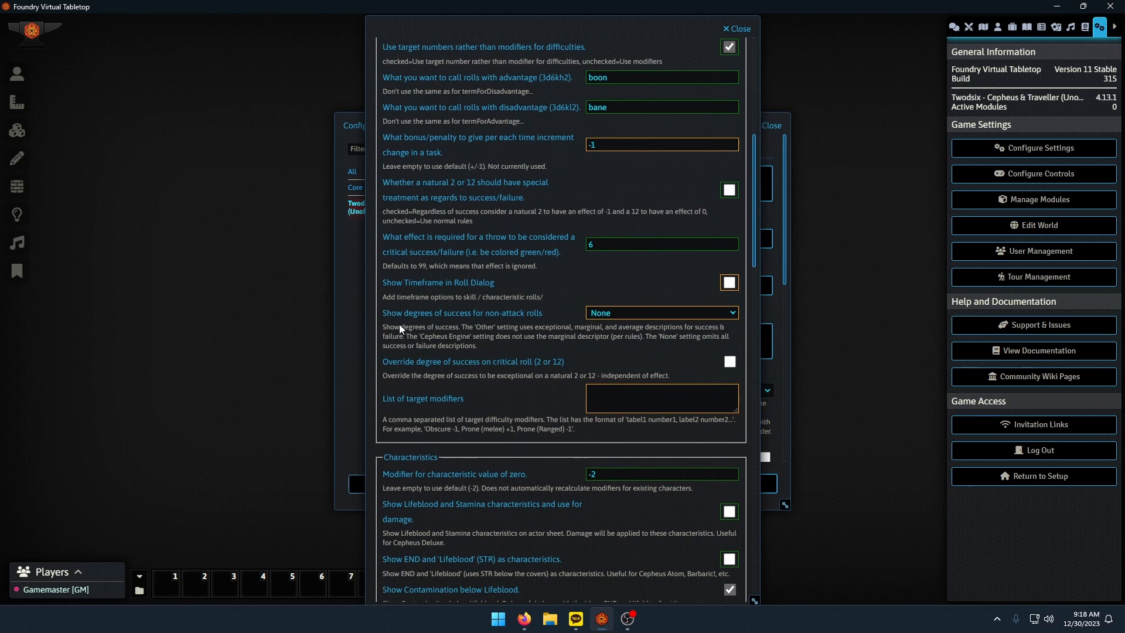
left_click(610, 312)
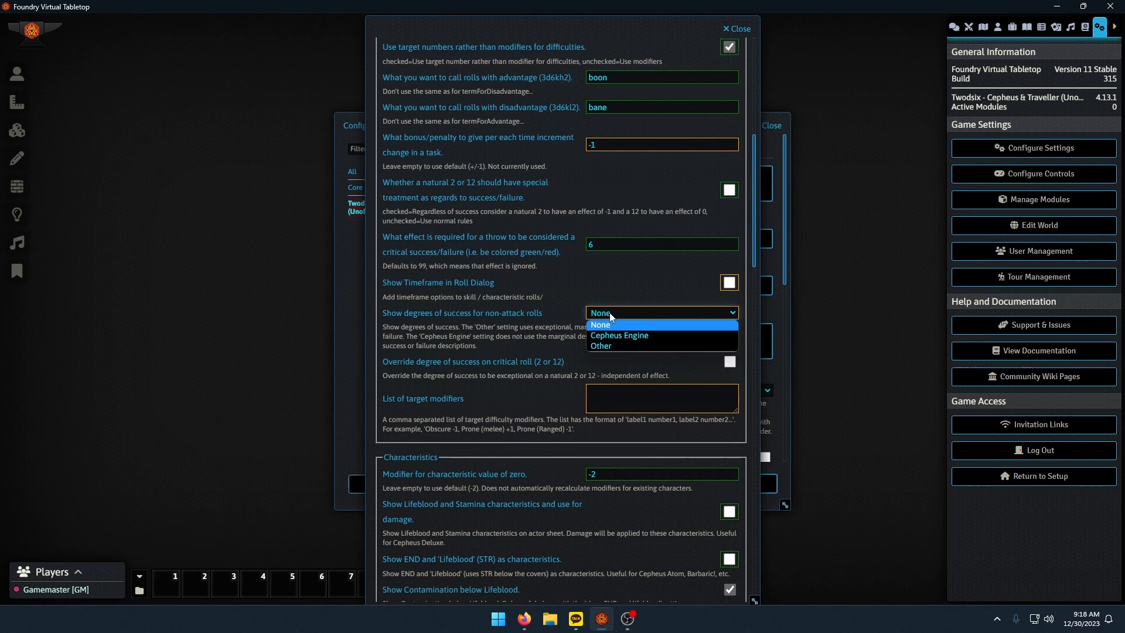
left_click(612, 346)
Set the modifier for a characteristic value of zero to -3.
scroll(557, 335, "down", 4)
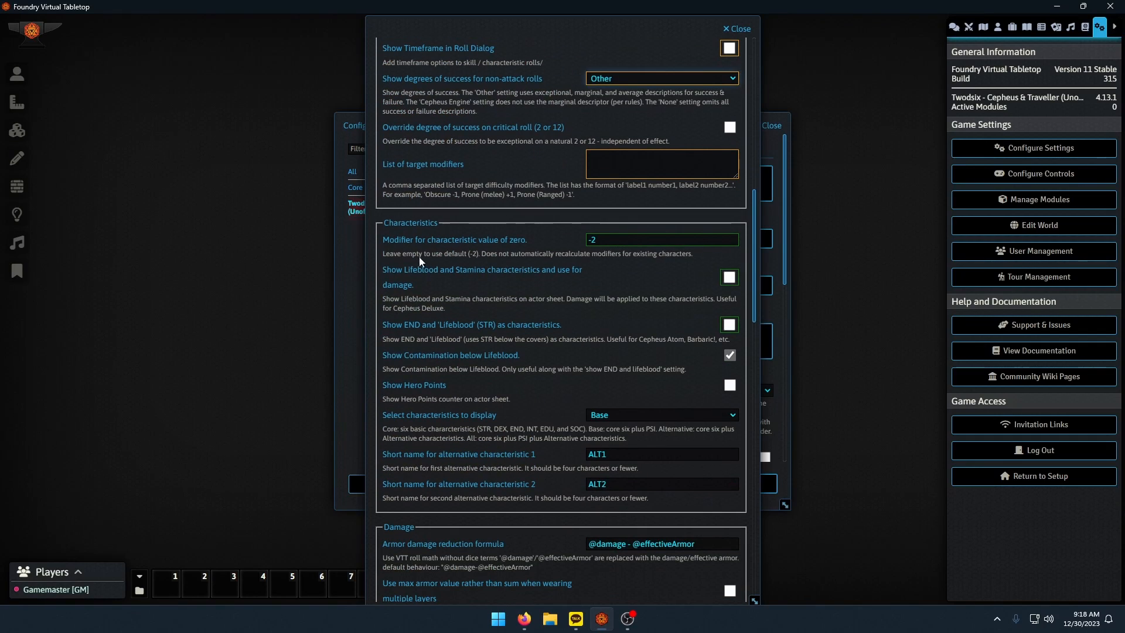
left_click_drag(623, 239, 549, 248)
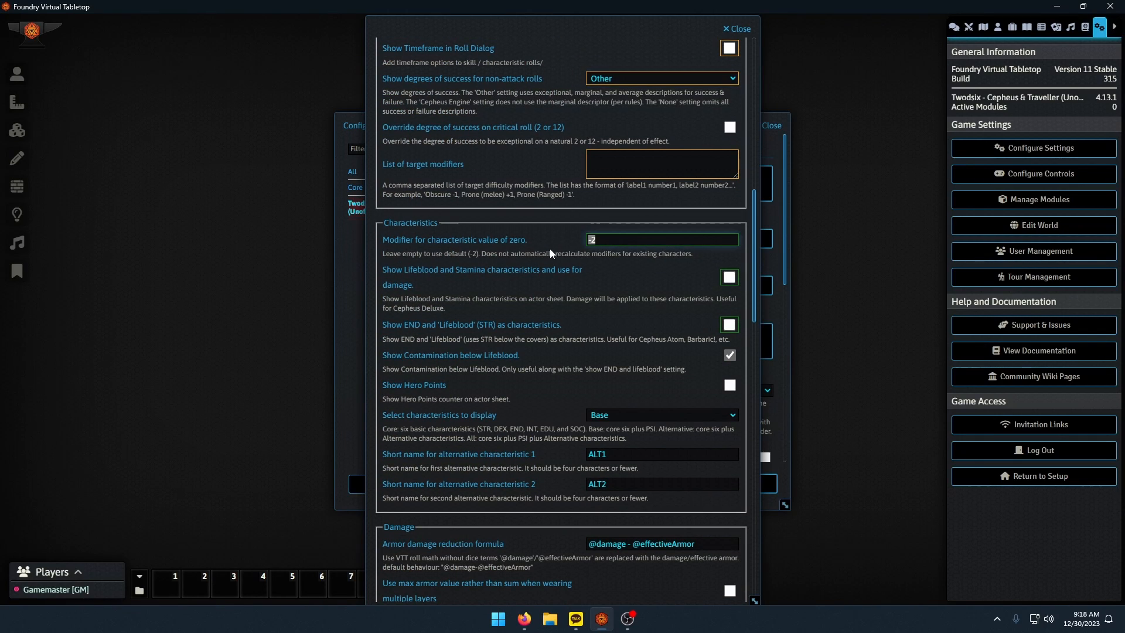
type("-3")
scroll(527, 281, "down", 5)
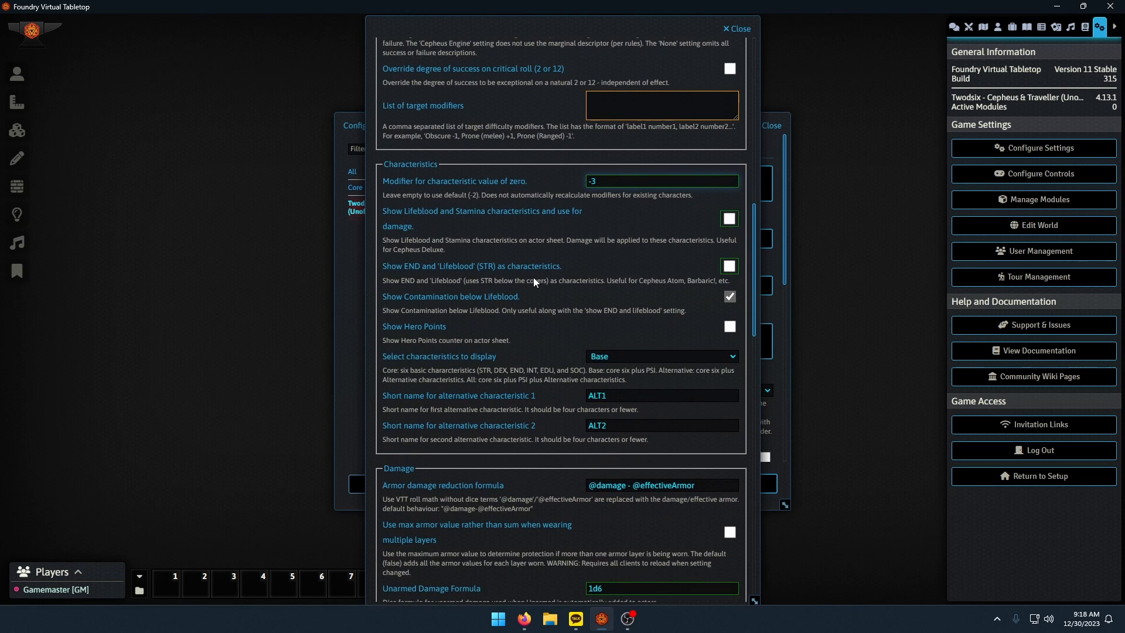
scroll(543, 297, "down", 8)
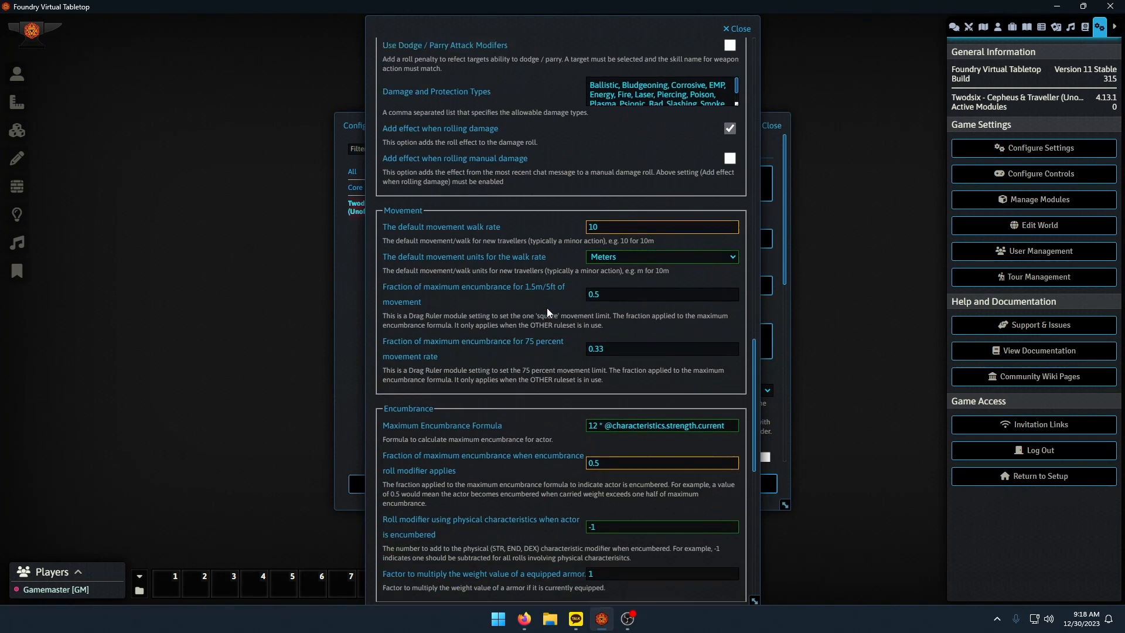
key("alt+Tab")
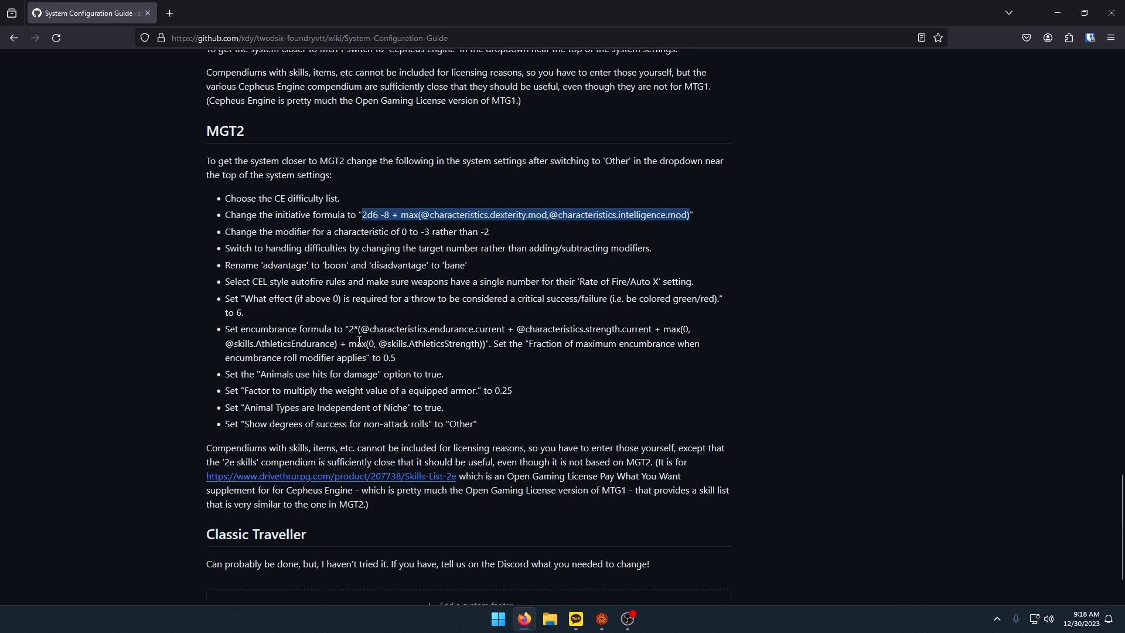
left_click_drag(349, 329, 485, 347)
key("alt+Tab")
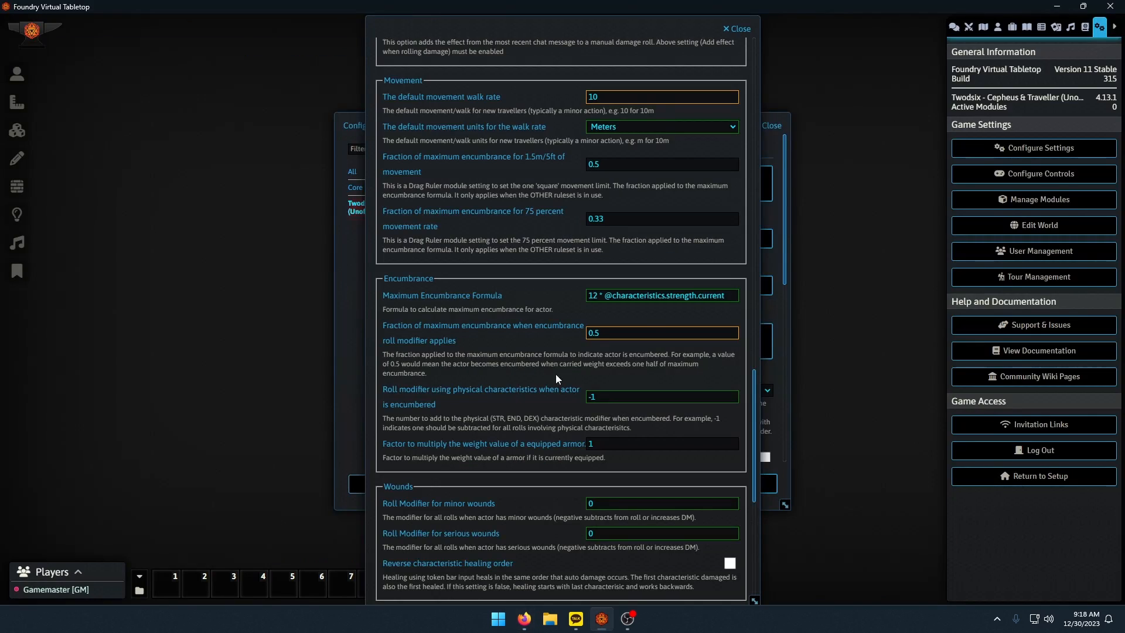
double_click(636, 296)
triple_click(644, 296)
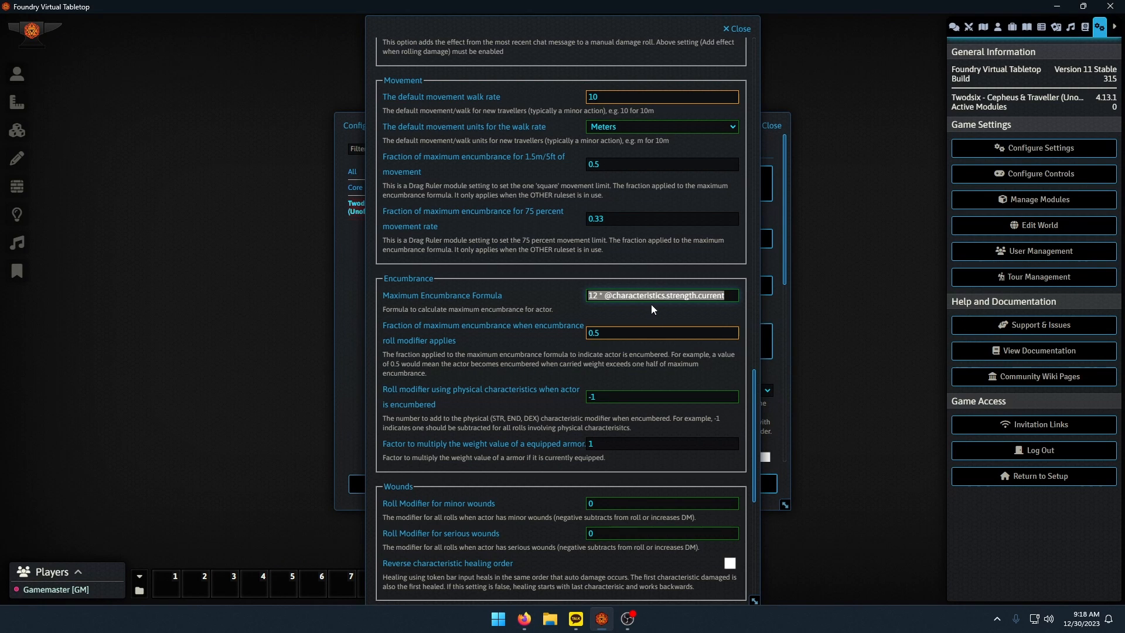
key("ctrl+v")
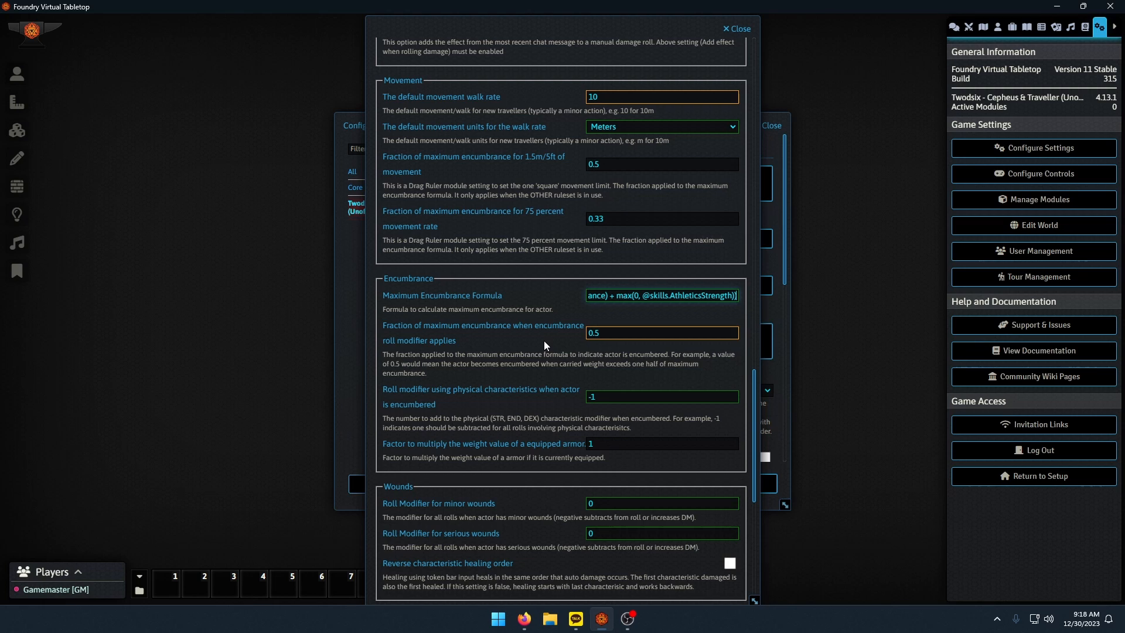
left_click(608, 334)
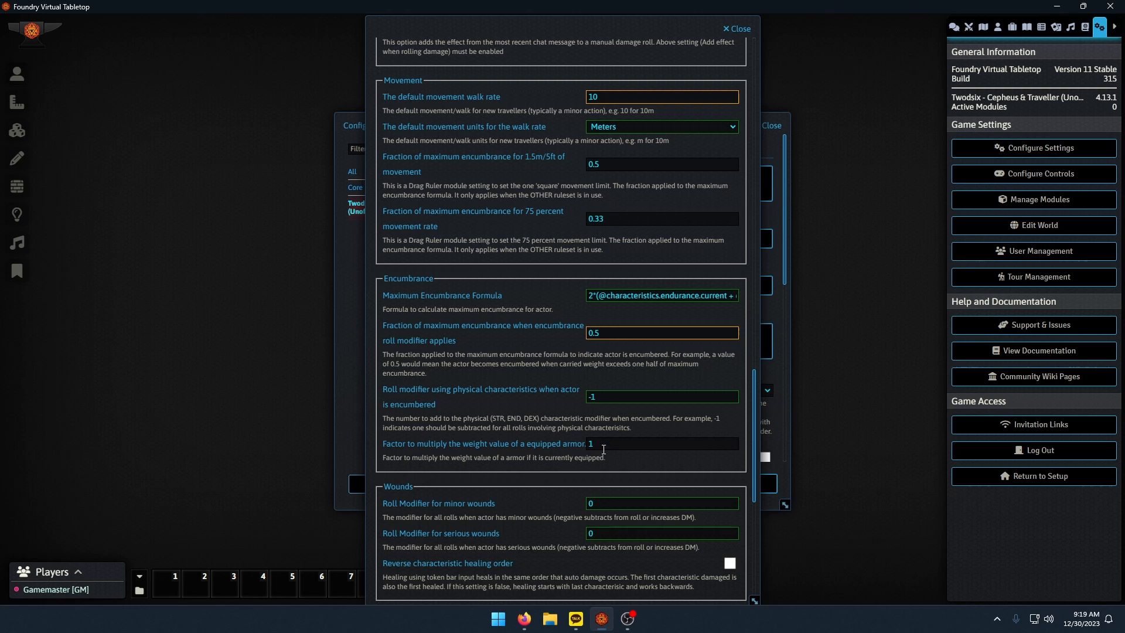
Set the equipped armor weight factor to 0.25, and enable hits for animal damage and niche-independent animal types.
left_click_drag(603, 448, 513, 445)
type("0.25")
left_click(498, 417)
scroll(510, 441, "down", 7)
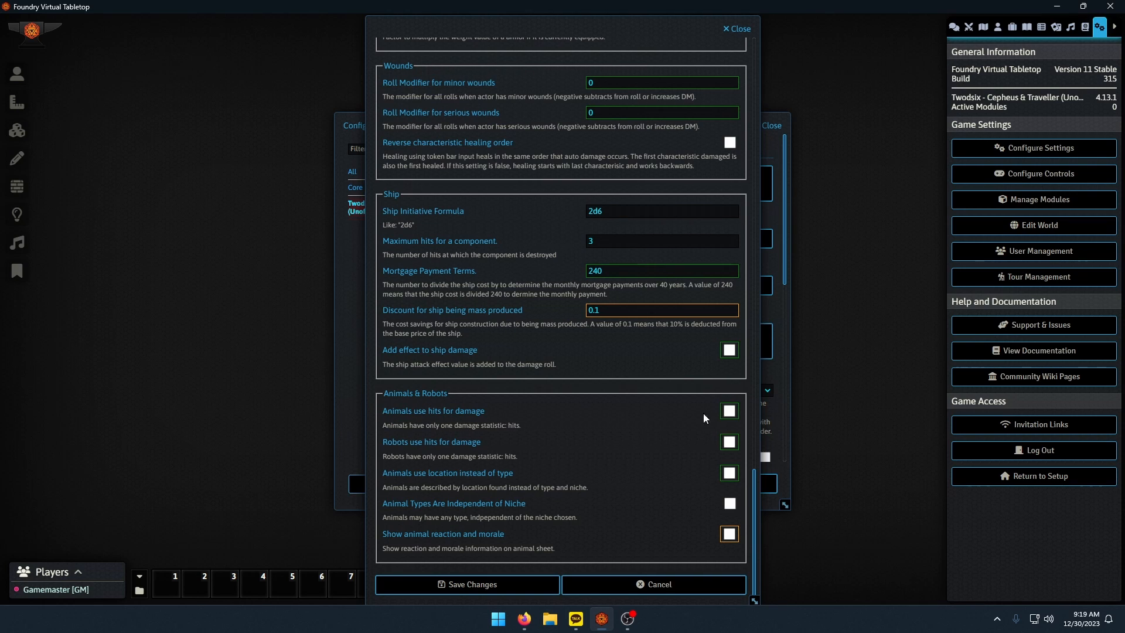
left_click(729, 410)
Review the ruleset values from Encumbrance back up to the General section and save the changes.
scroll(635, 507, "up", 15)
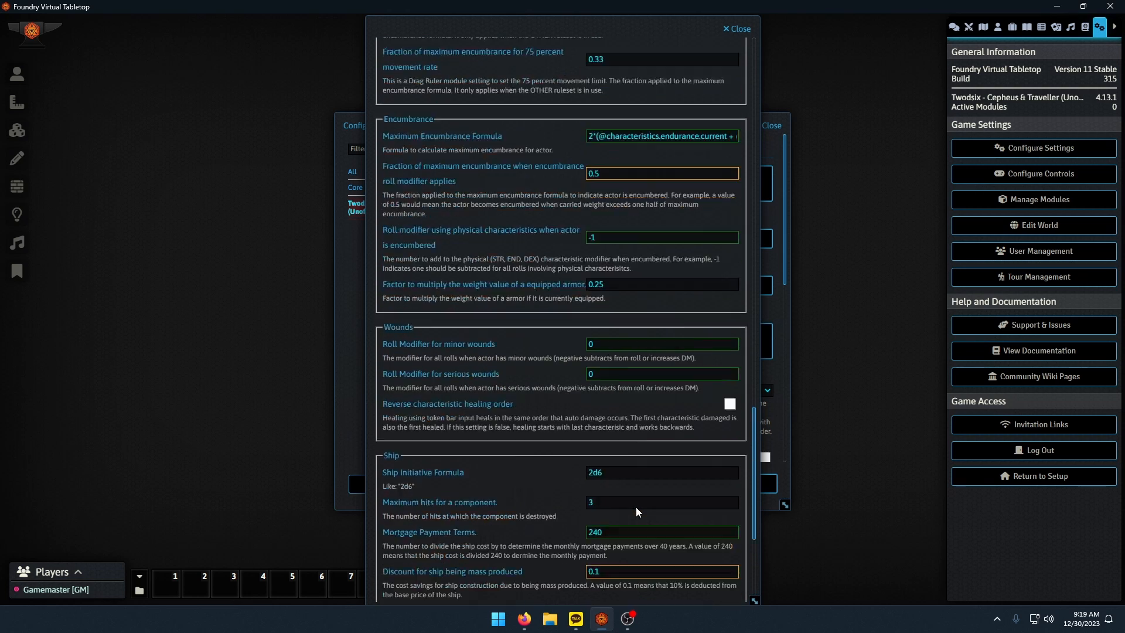
scroll(635, 507, "up", 6)
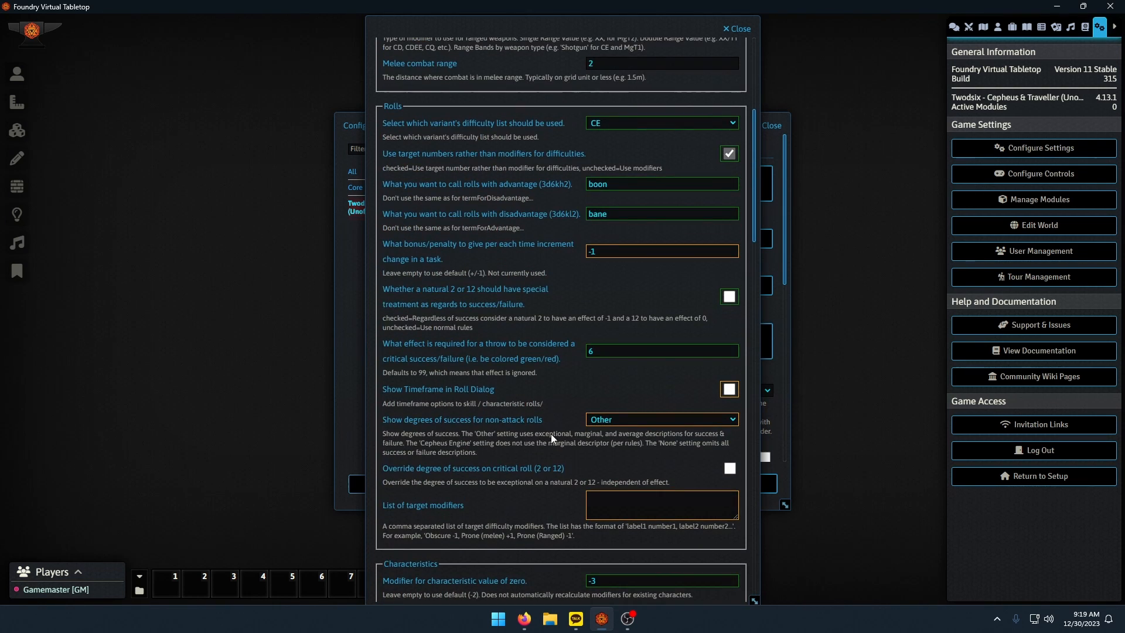
scroll(586, 428, "up", 2)
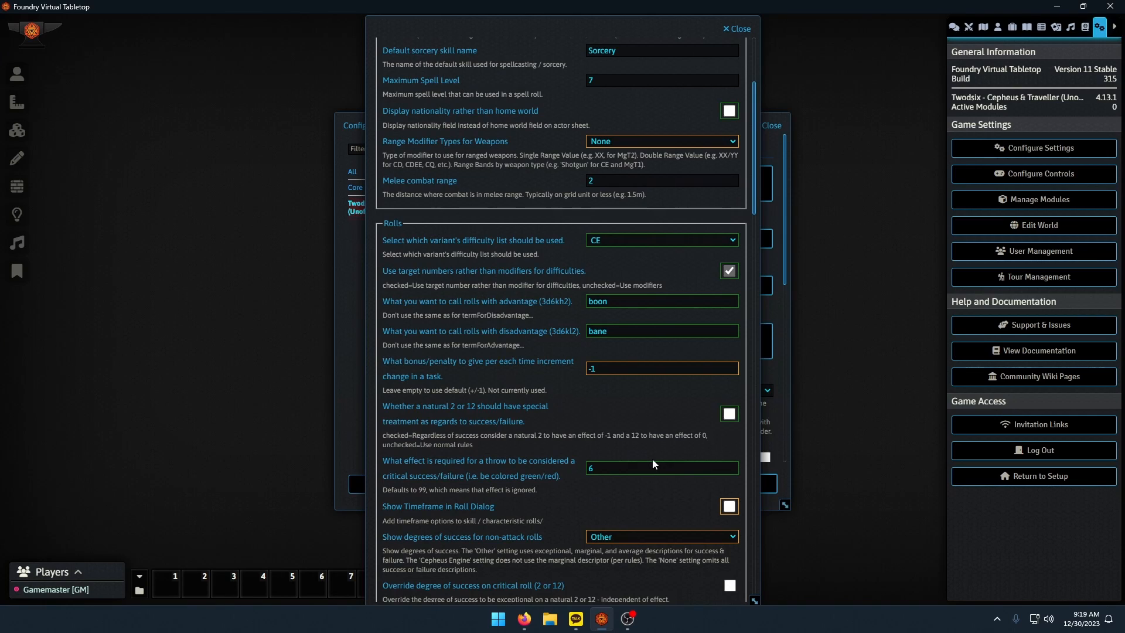
scroll(647, 460, "up", 1)
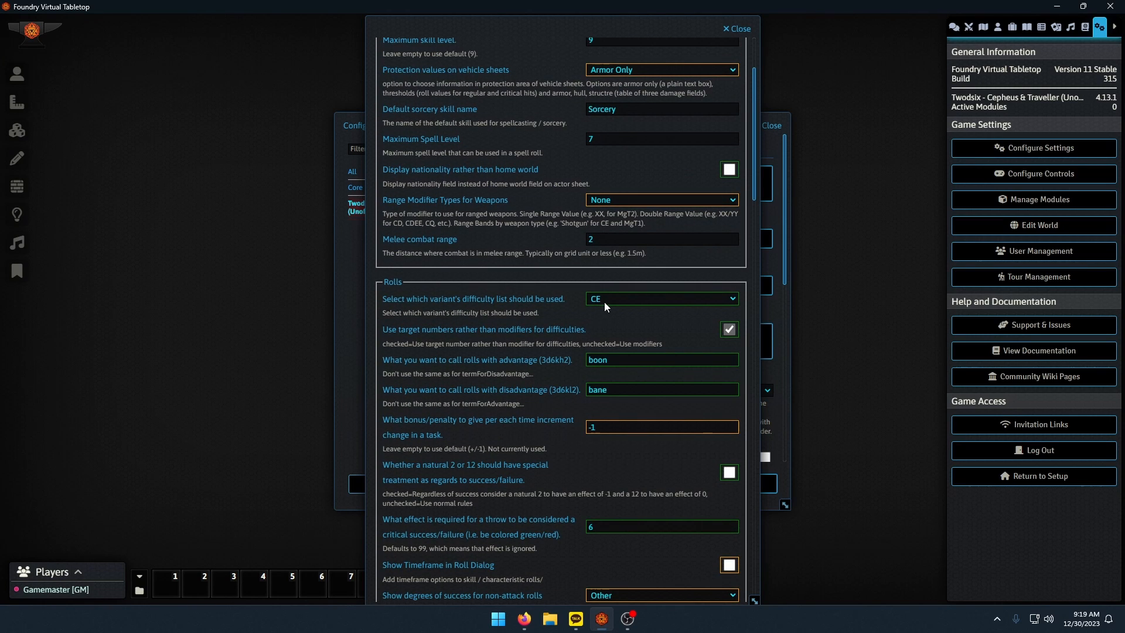
scroll(652, 385, "up", 2)
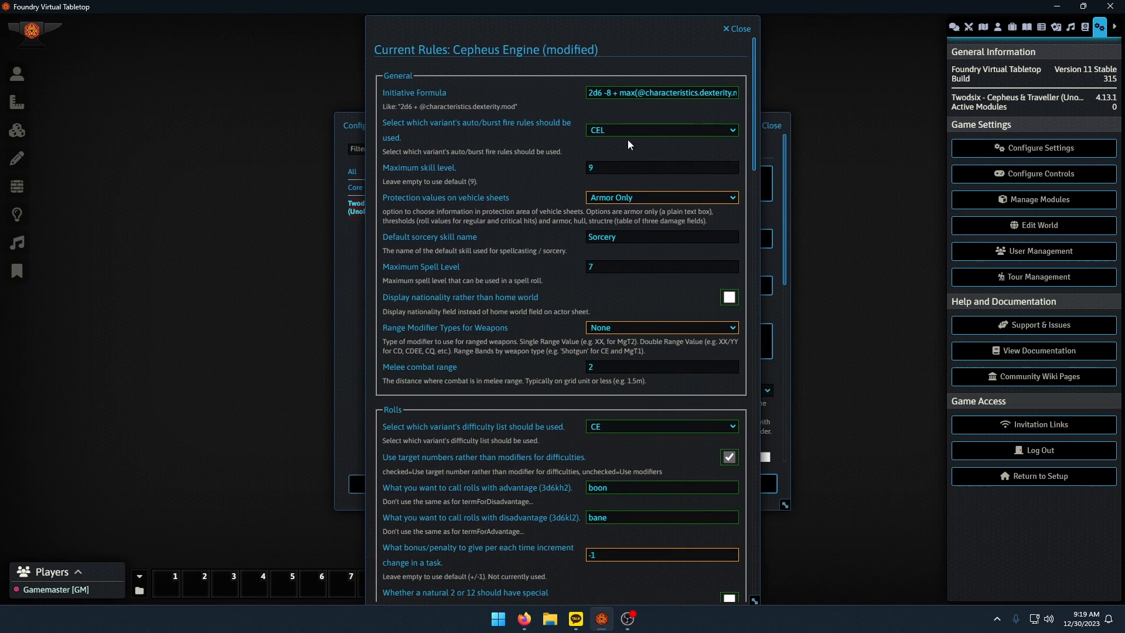
scroll(609, 346, "down", 20)
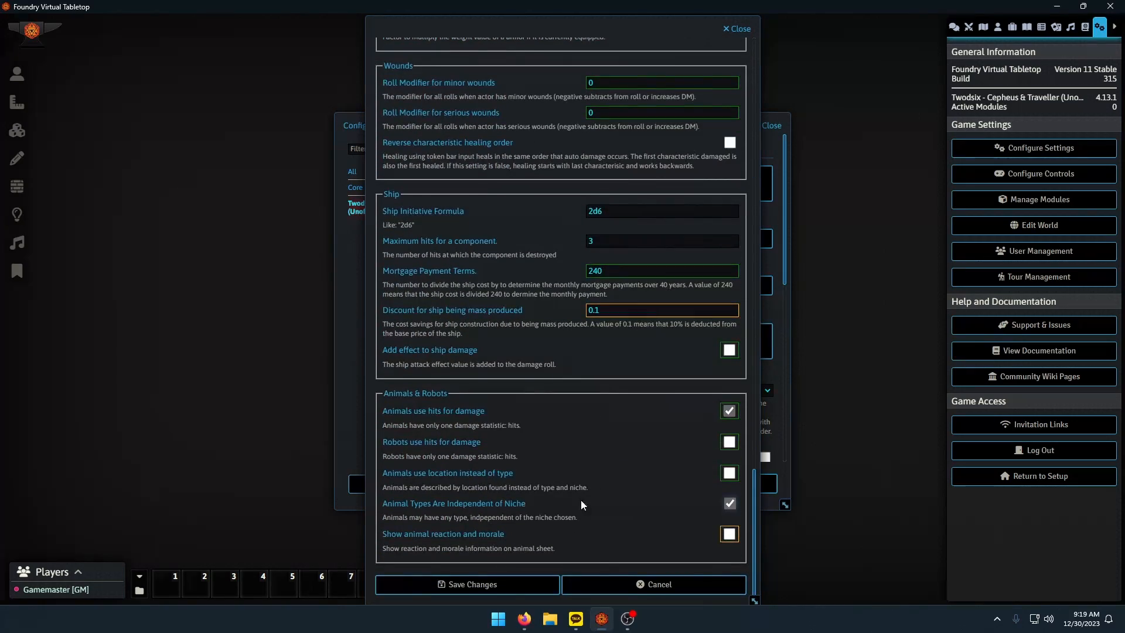
left_click(501, 584)
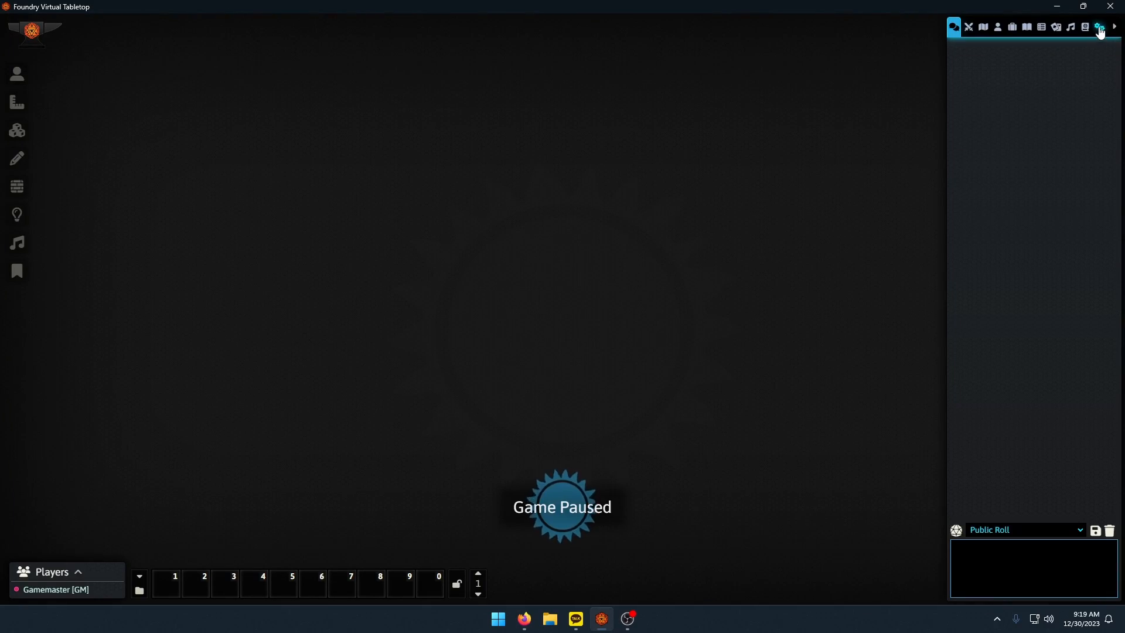
Return to the server setup, launch the Test2 world and join its game session as Gamemaster.
left_click(1099, 26)
left_click(1019, 487)
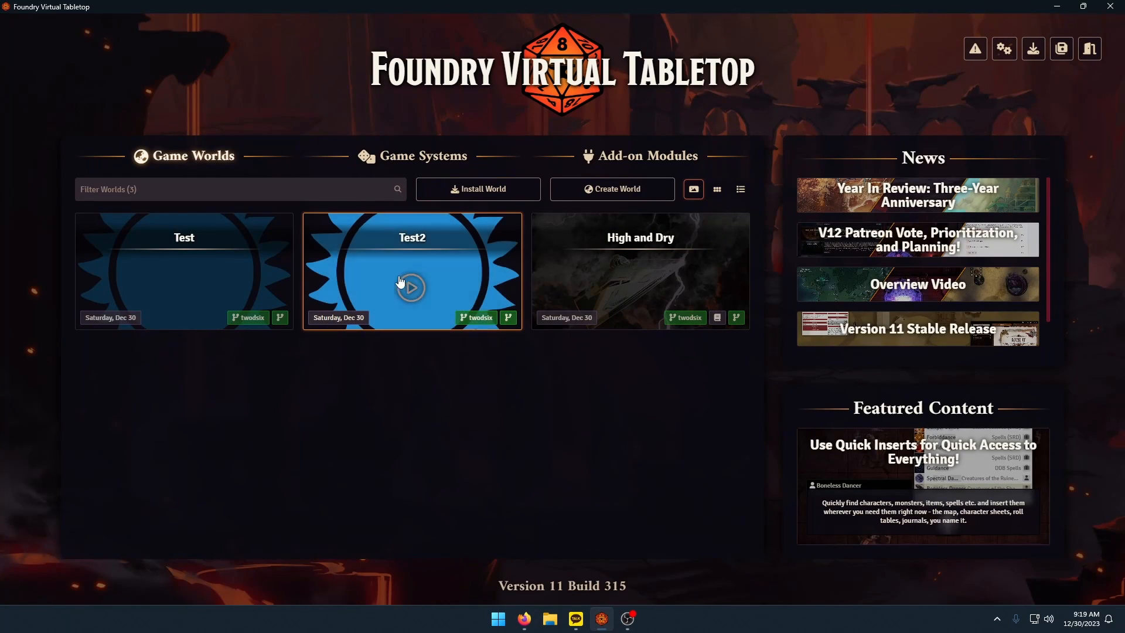
left_click(400, 282)
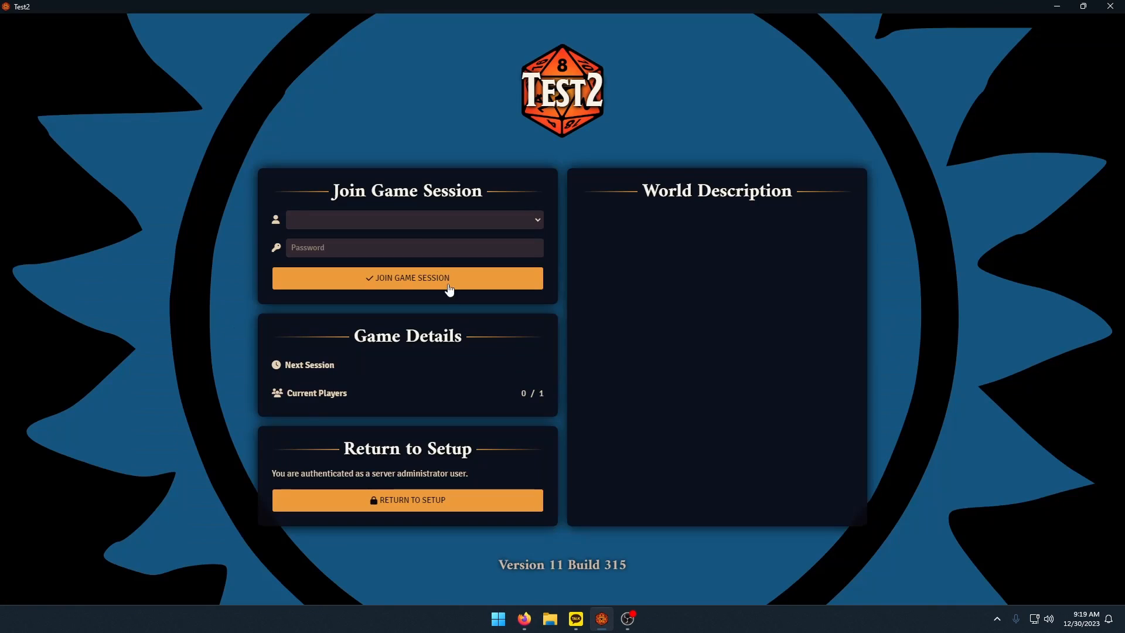
left_click(402, 222)
left_click(375, 244)
left_click(390, 277)
In Test2's Advanced Ruleset Settings, choose the CEL auto/burst fire rules and enter the MGT2 initiative formula from the wiki.
left_click(1100, 26)
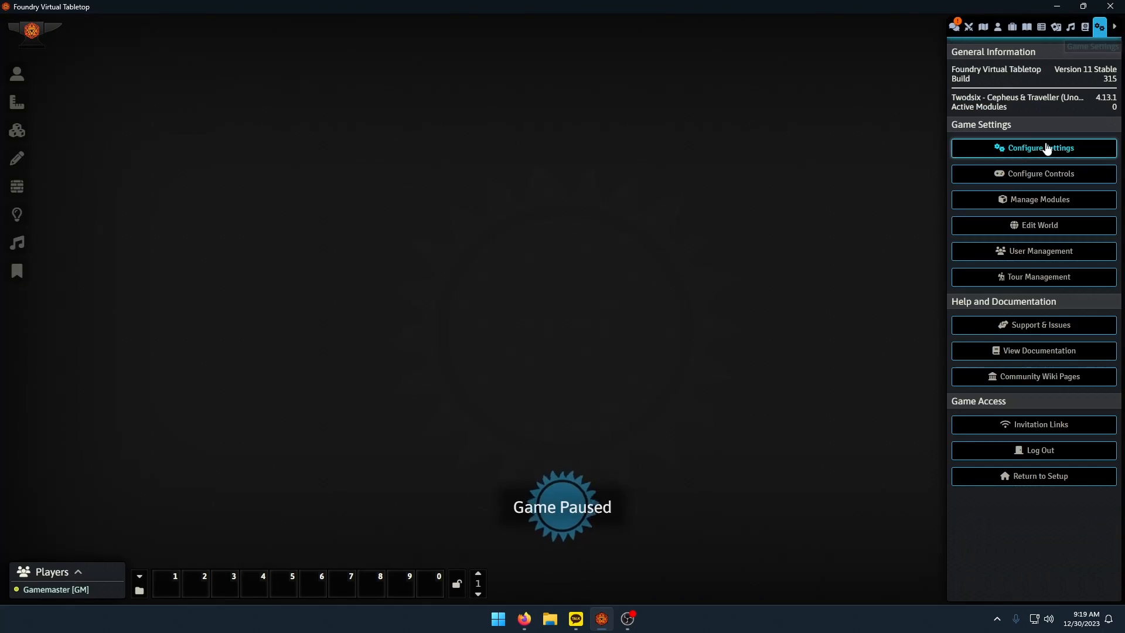
left_click(1046, 148)
left_click(377, 203)
left_click(721, 183)
key("alt+Tab")
key("alt+Tab")
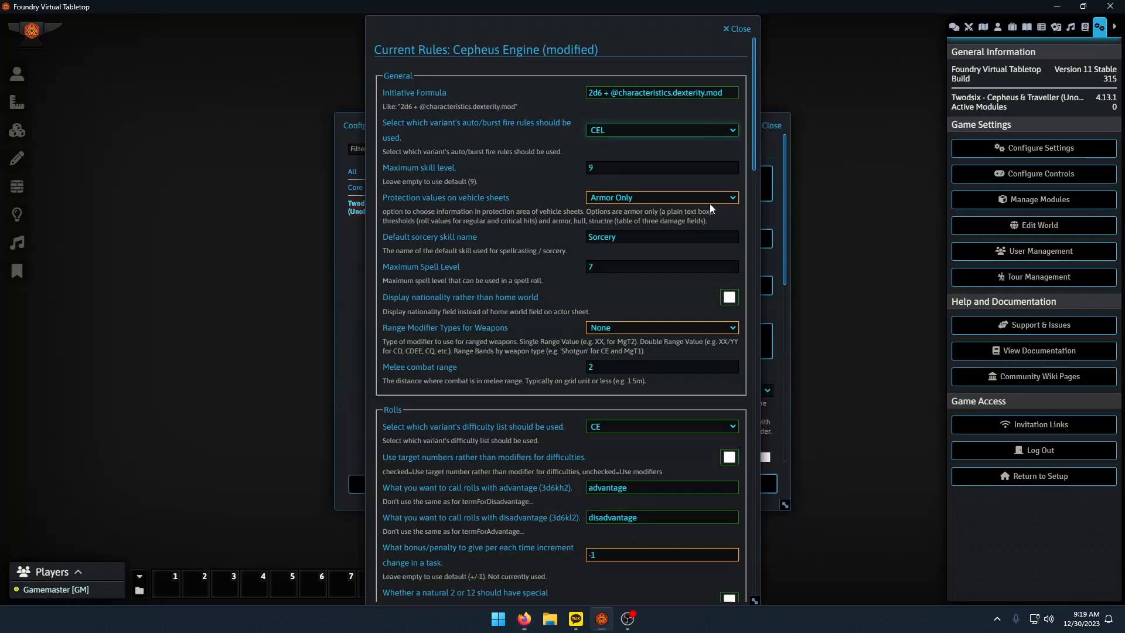
Enable target numbers for difficulties in Test2, and name advantage rolls "boon" and disadvantage rolls "bane".
scroll(709, 202, "down", 2)
left_click(729, 340)
scroll(550, 375, "down", 8)
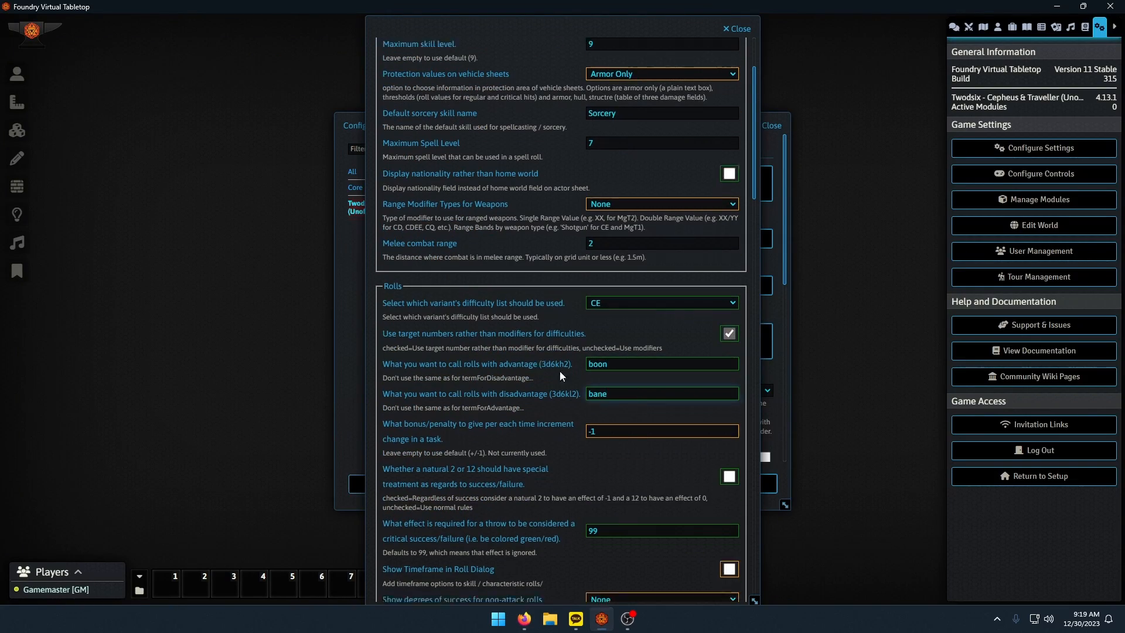
Set the critical effect to 6, degrees of success to Other and the zero-characteristic modifier to -3, and copy in the wiki's maximum encumbrance formula.
scroll(511, 296, "down", 7)
key("alt+Tab")
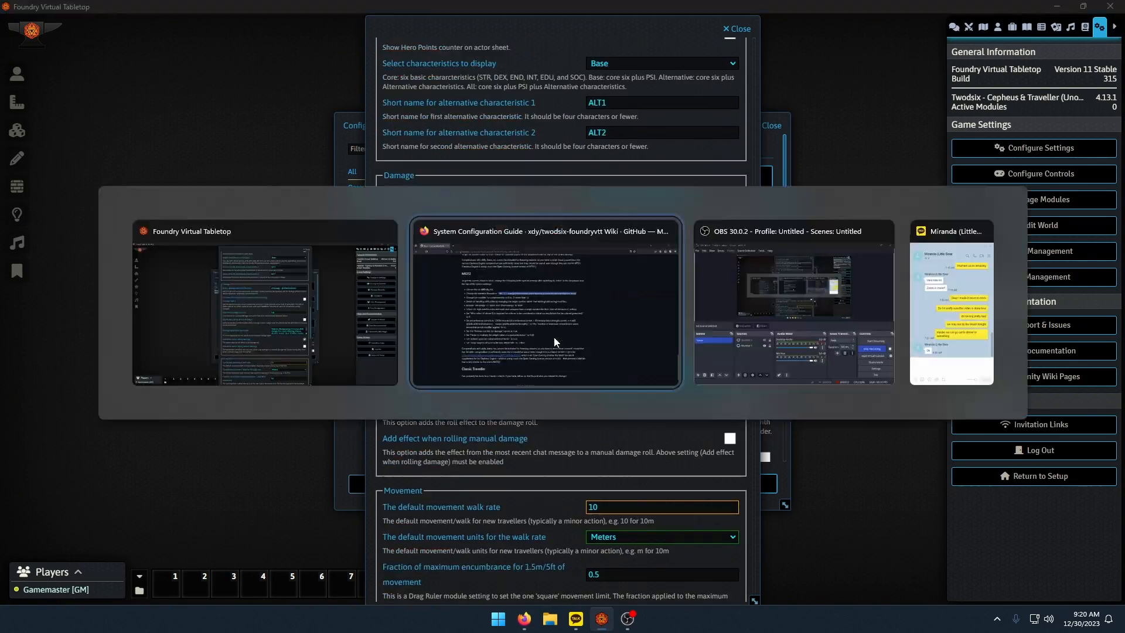
key("alt+Tab")
scroll(498, 358, "down", 12)
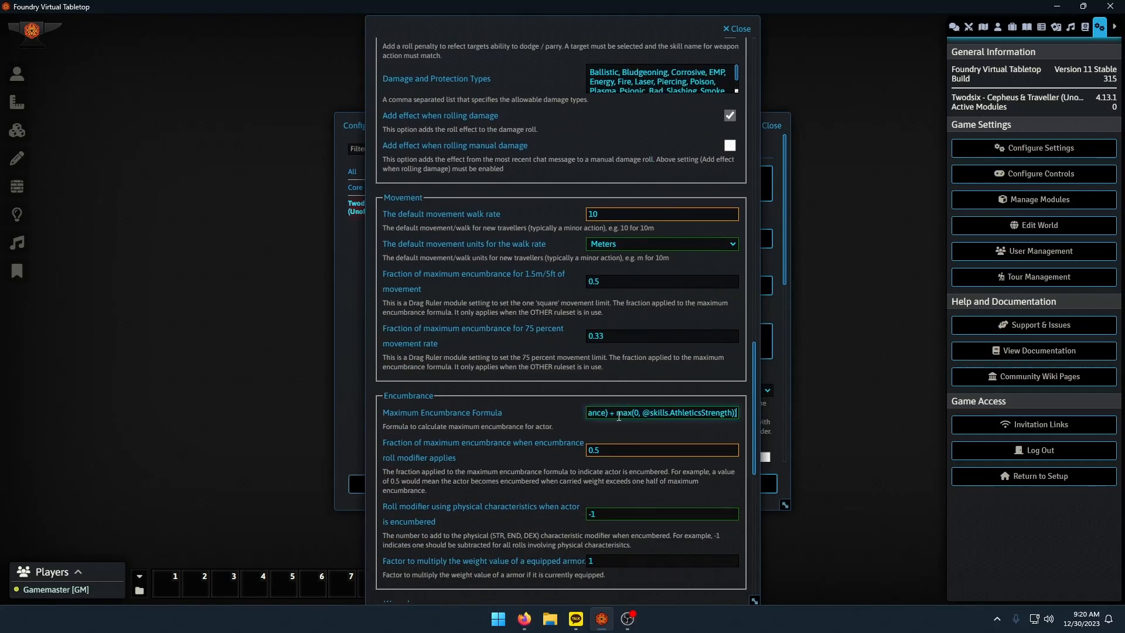
Set Test2's equipped armor weight factor to 0.25, make animals use hits for damage, and save the reviewed ruleset settings.
left_click(728, 411)
scroll(546, 438, "up", 8)
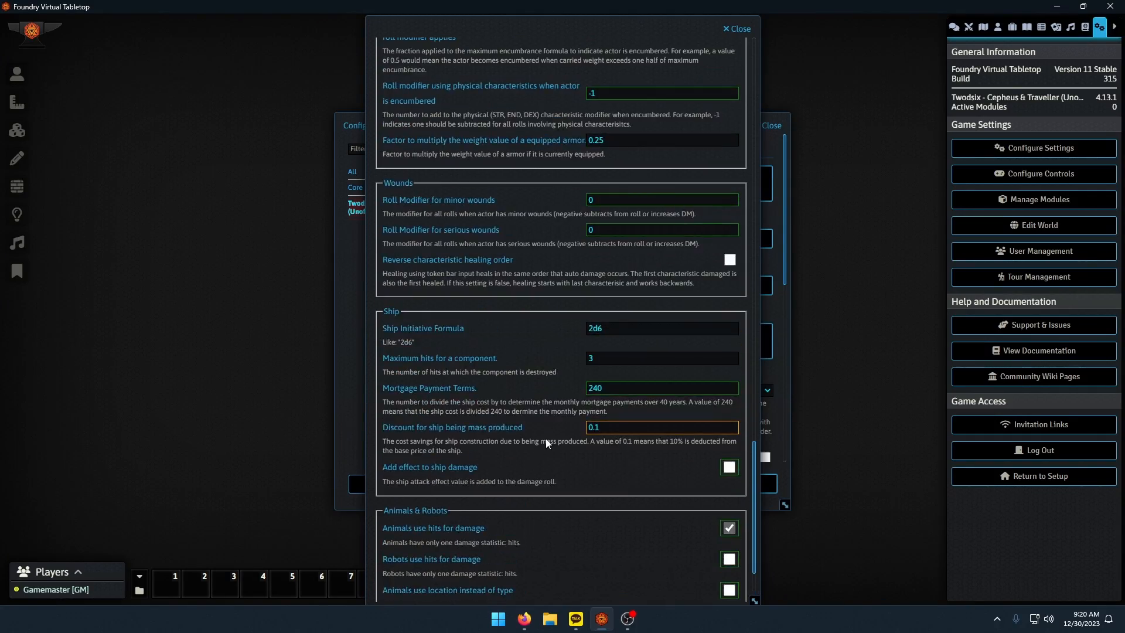
scroll(590, 382, "up", 18)
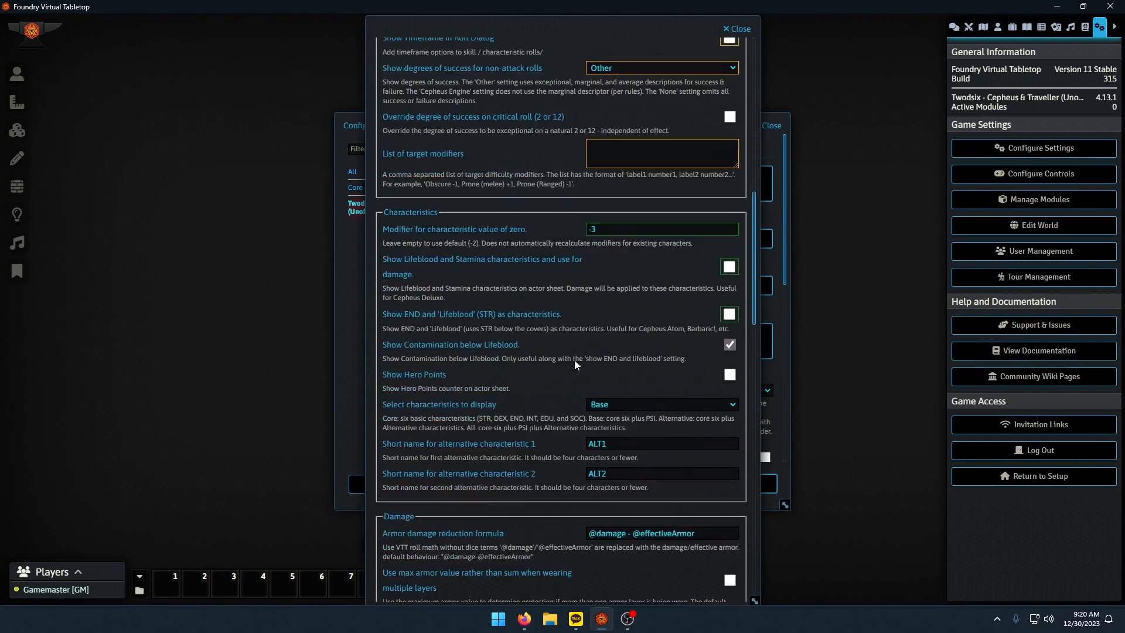
scroll(539, 287, "up", 6)
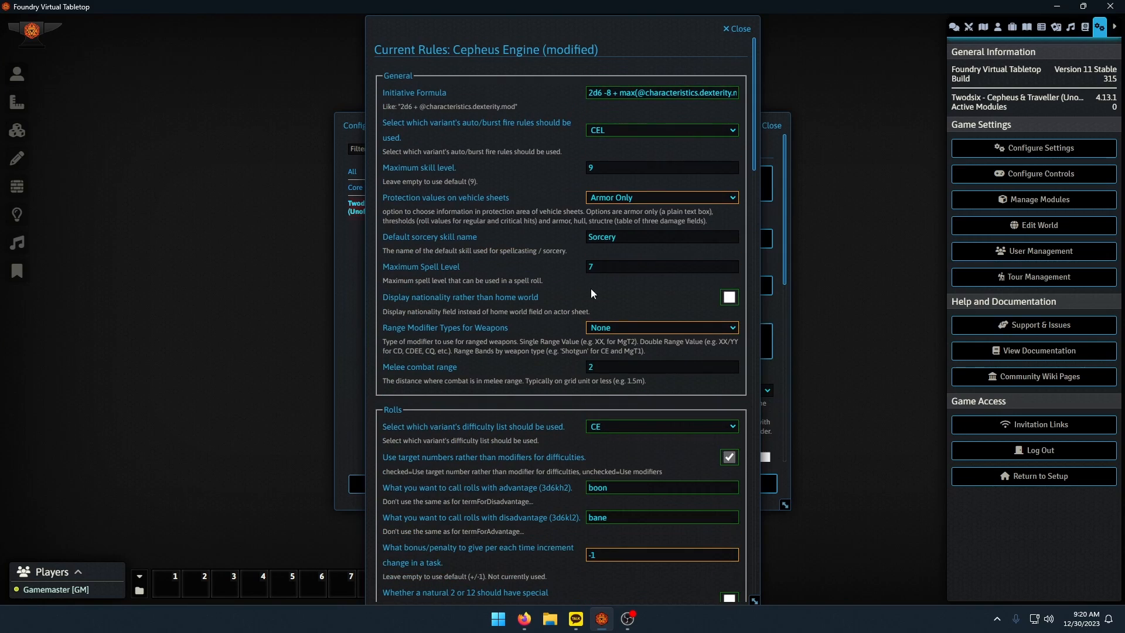
key("alt+Tab")
scroll(521, 369, "down", 5)
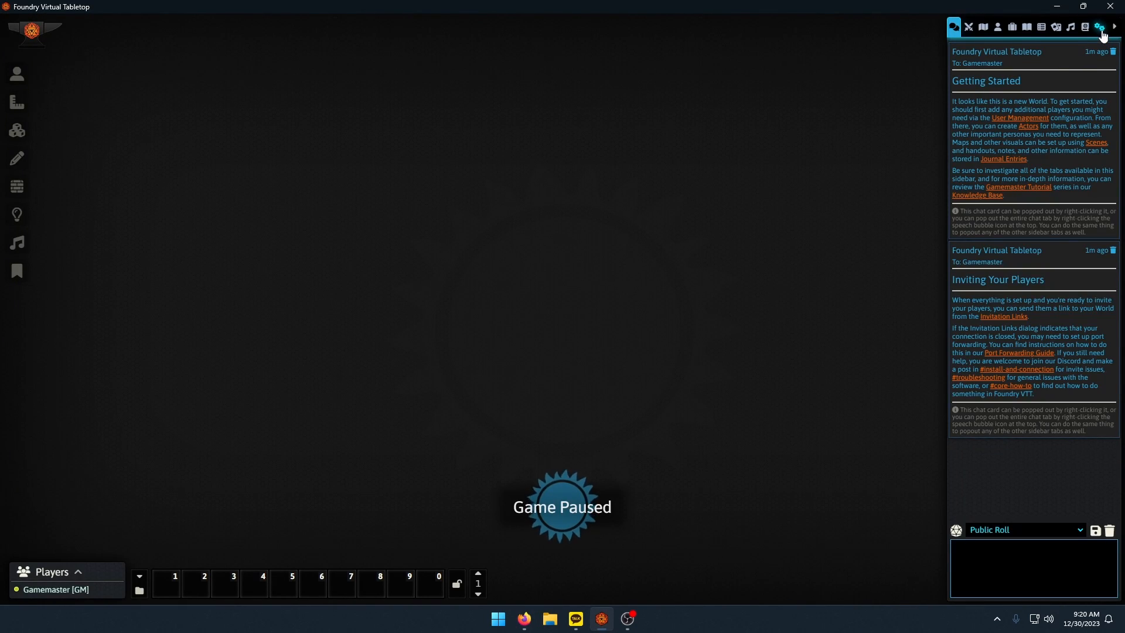
Return to the server setup, launch the Test world and join its game session as Gamemaster.
left_click(1102, 31)
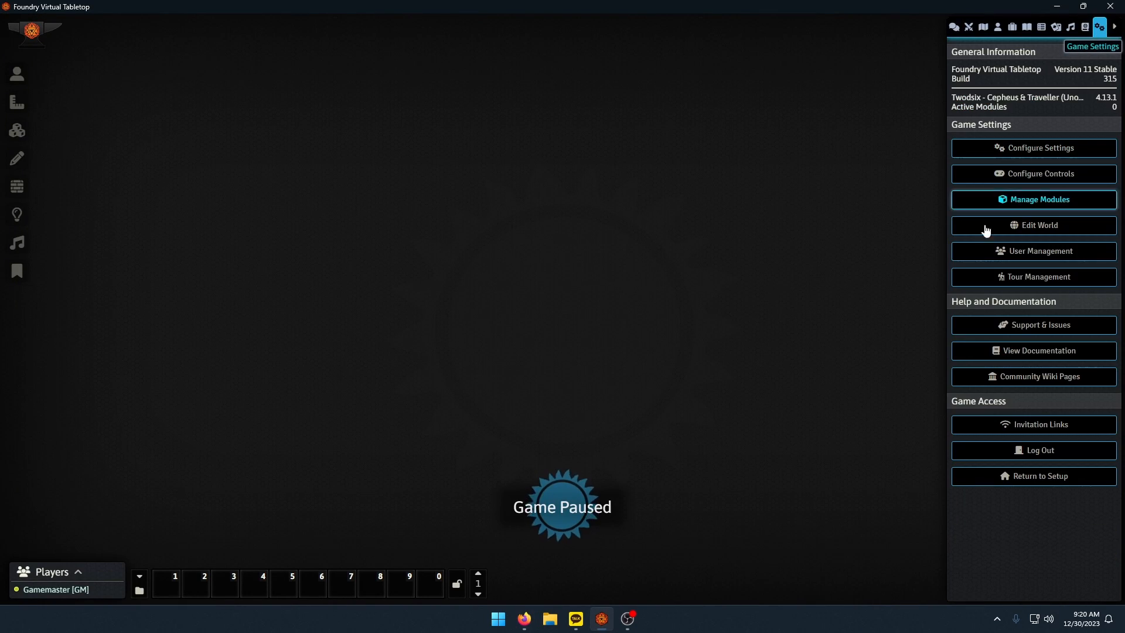
left_click(1049, 478)
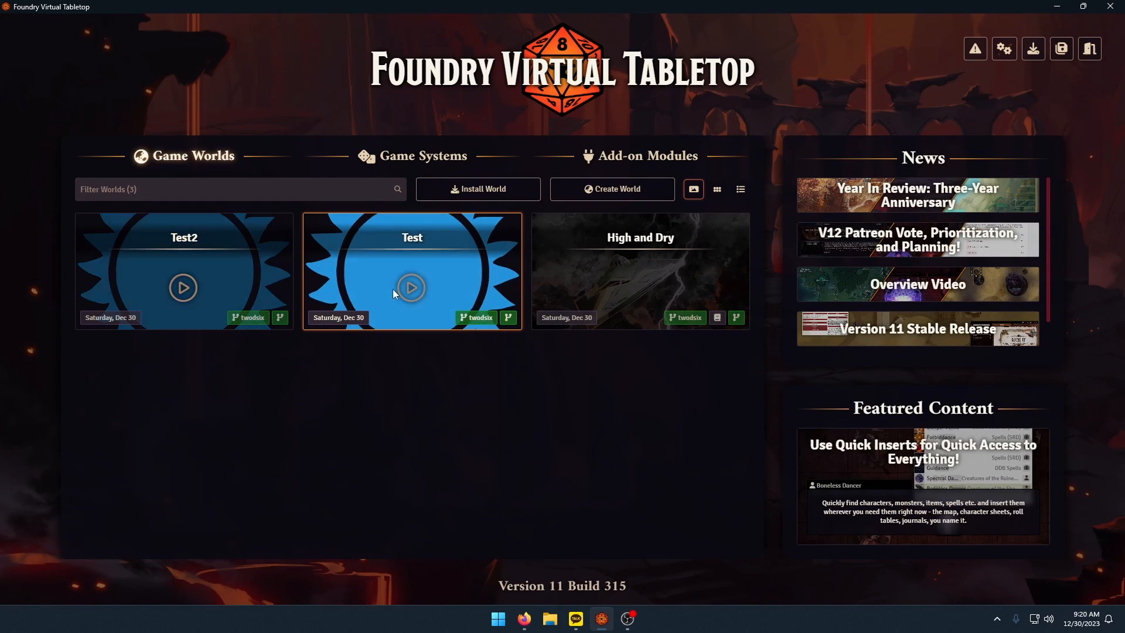
left_click(394, 290)
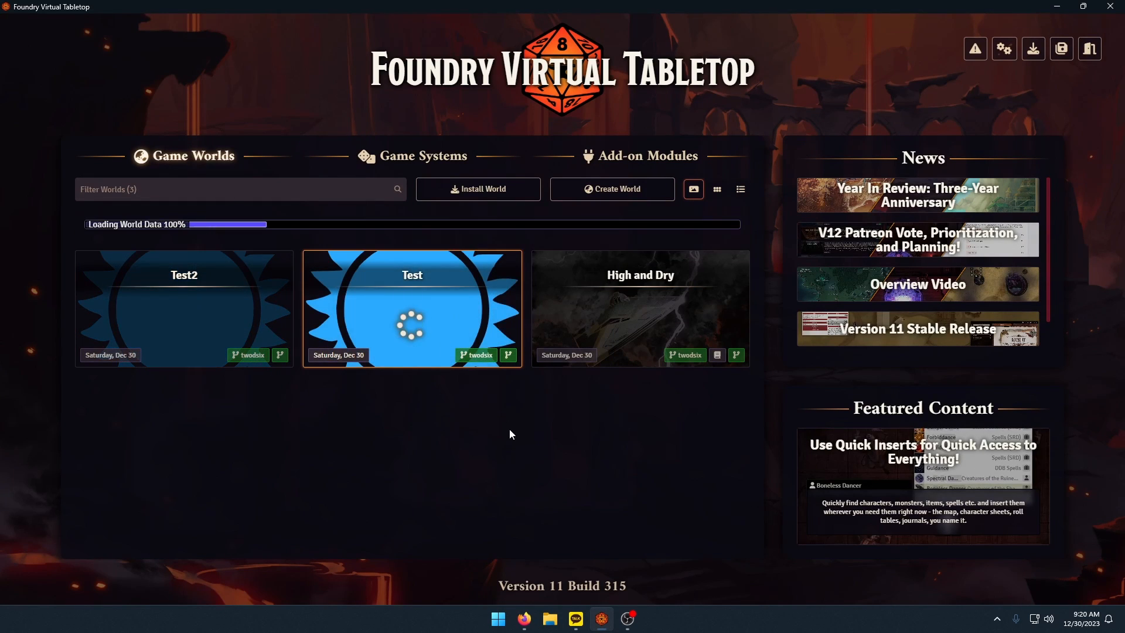
left_click(410, 220)
left_click(405, 241)
left_click(367, 285)
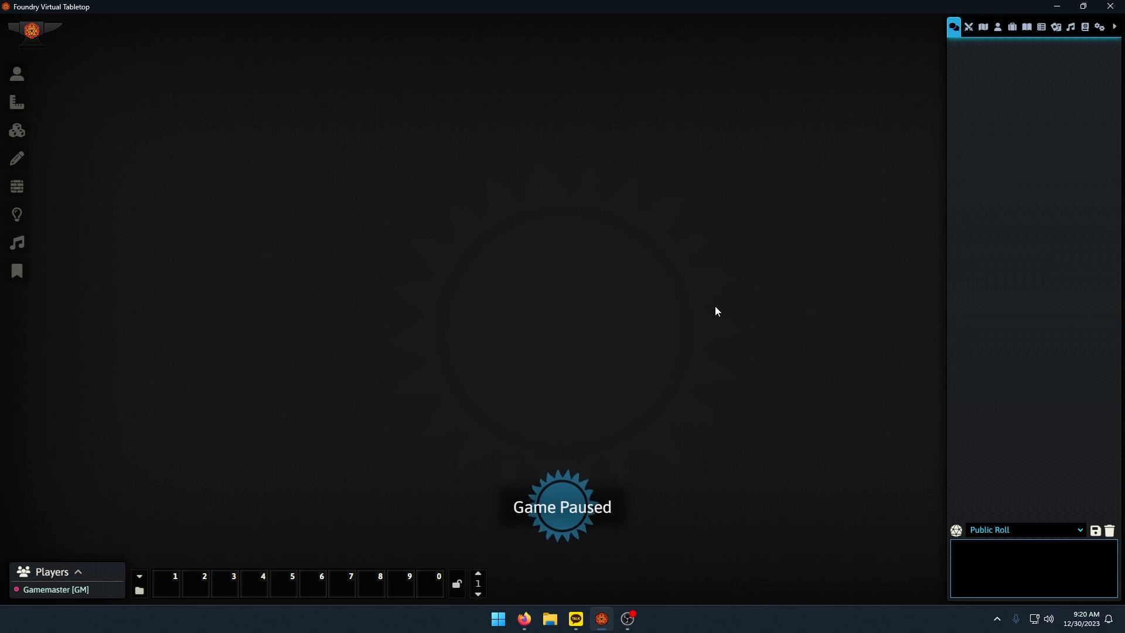
Unpause the game and import all content of the 2e skills compendium into a new folder named 2e skills.
key("space")
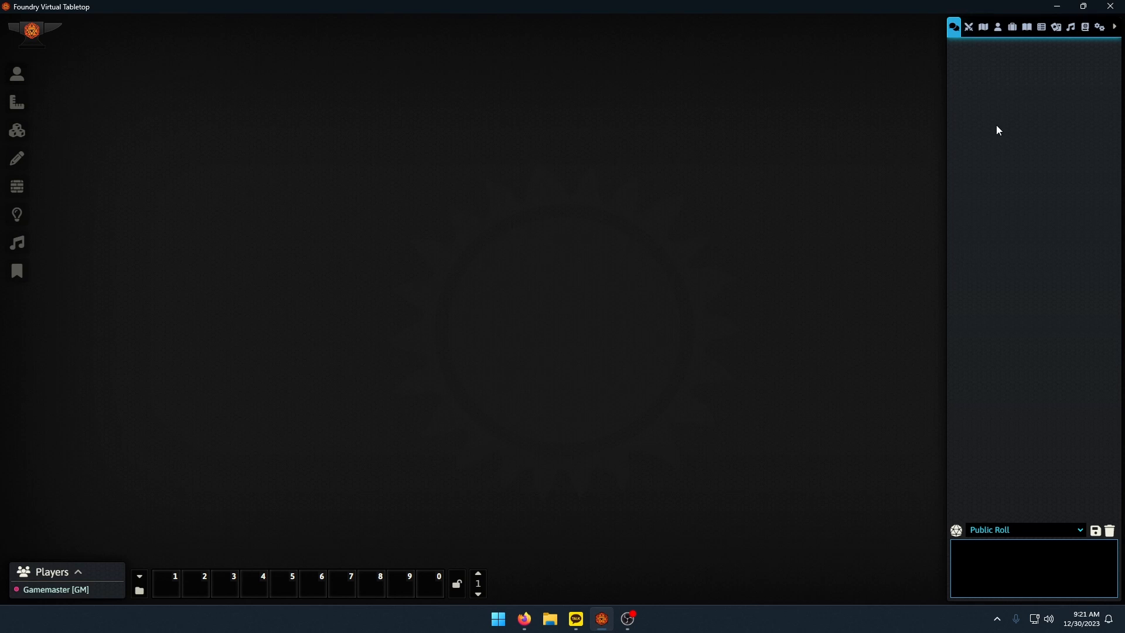
left_click(1085, 27)
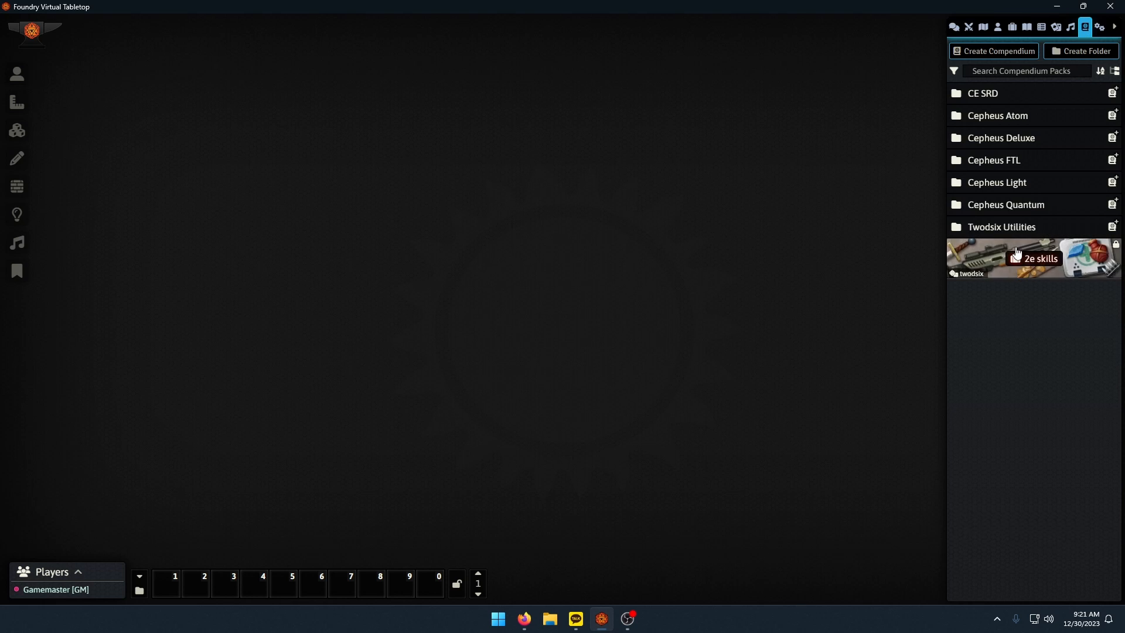
right_click(1038, 258)
left_click(981, 345)
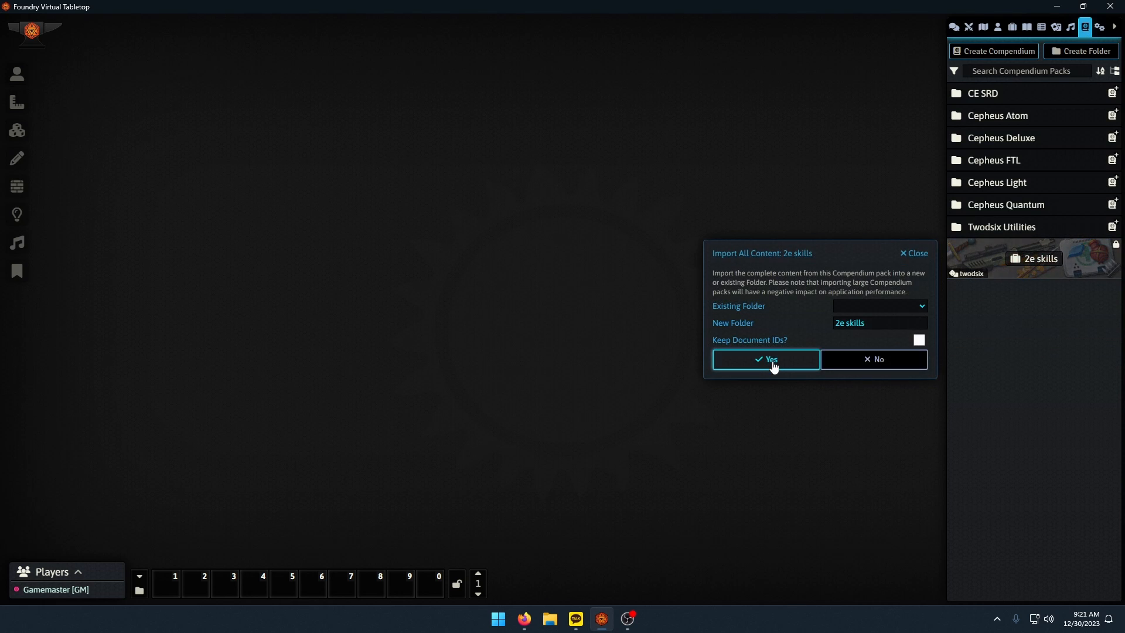
left_click(879, 306)
left_click(855, 318)
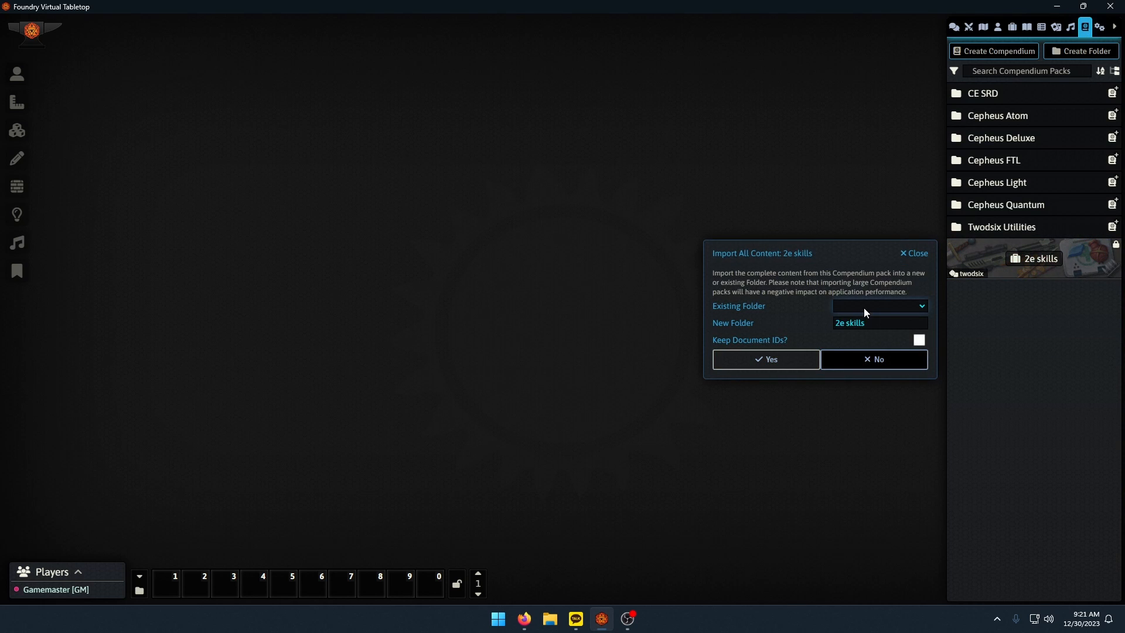
left_click(792, 364)
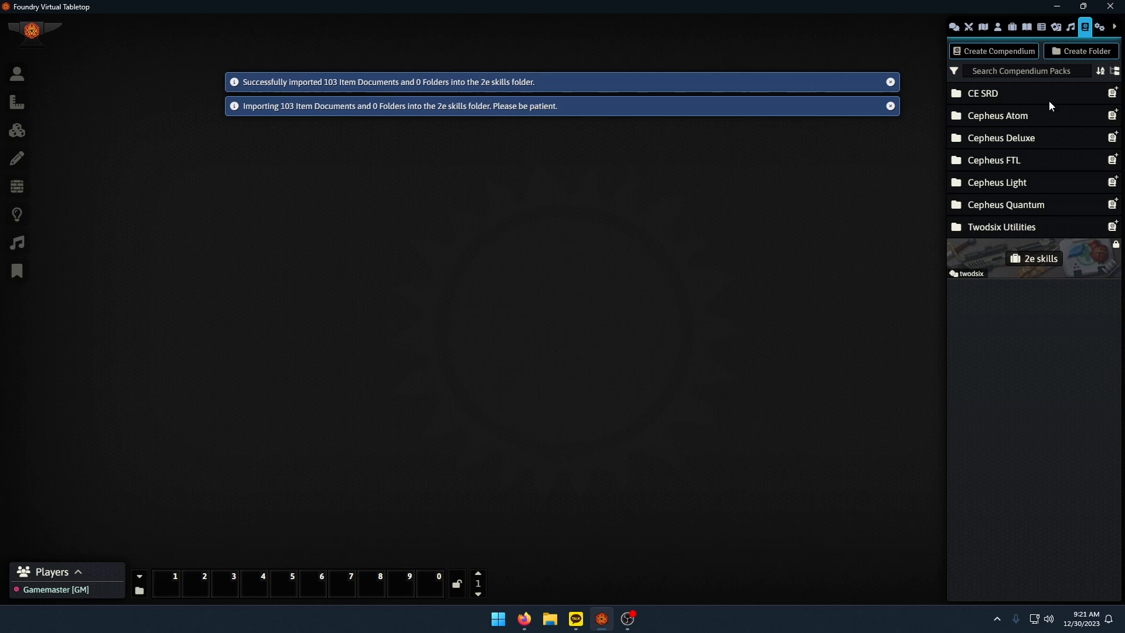
Delete the Gun Combat: Slug Shortarm skill from the imported 2e skills item folder.
left_click(1014, 30)
left_click(994, 97)
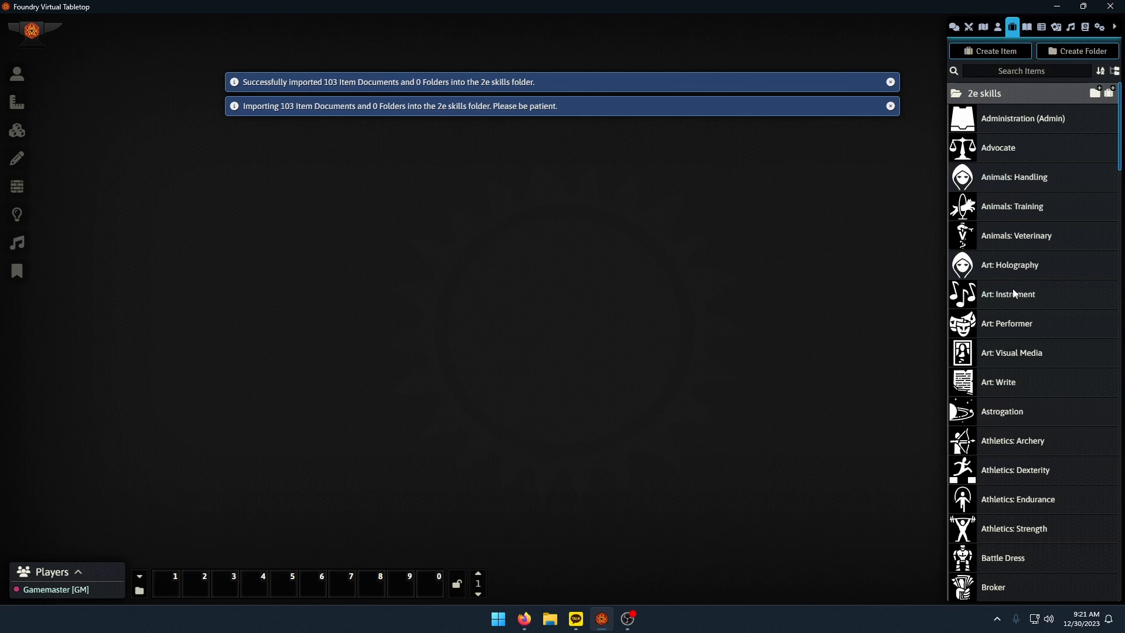
scroll(1012, 298, "down", 15)
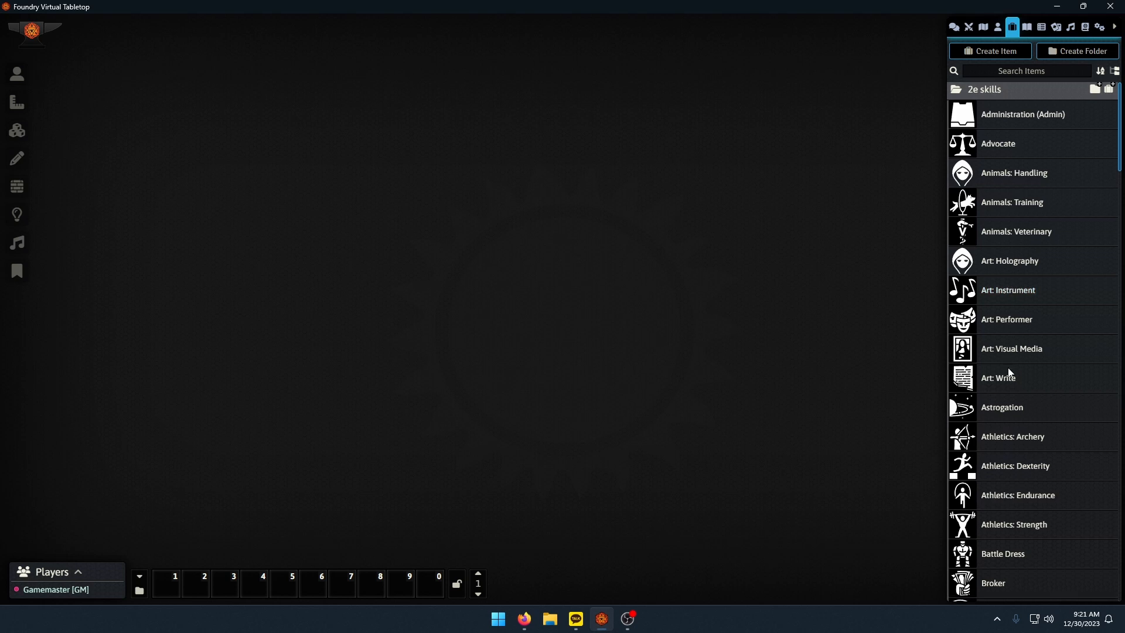
scroll(1036, 384, "down", 2)
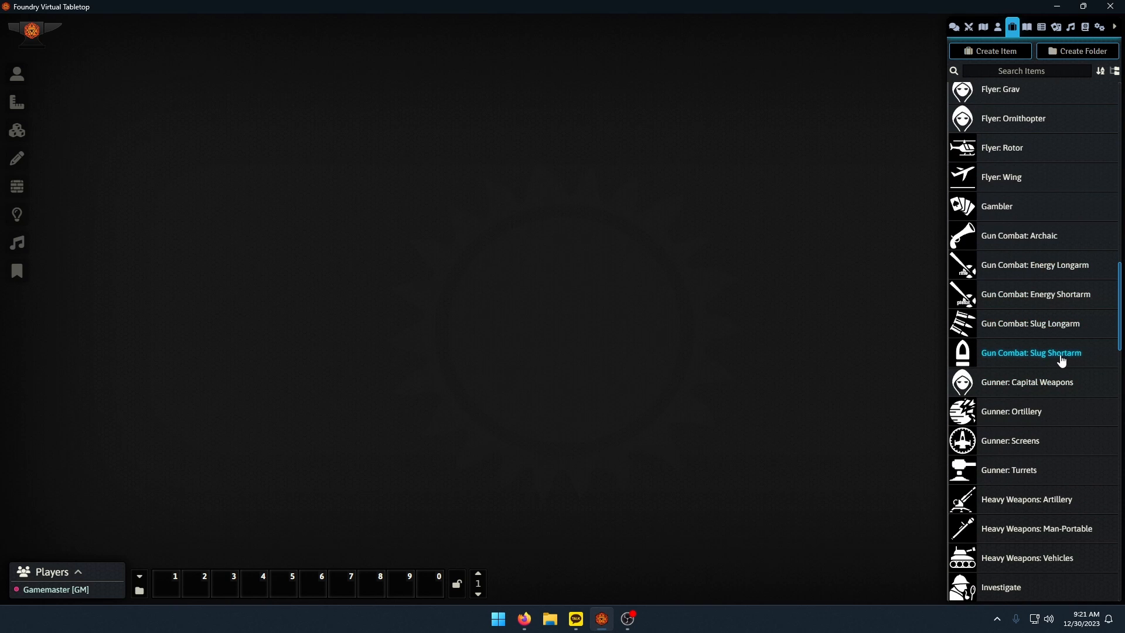
right_click(1029, 358)
left_click(976, 472)
left_click(791, 474)
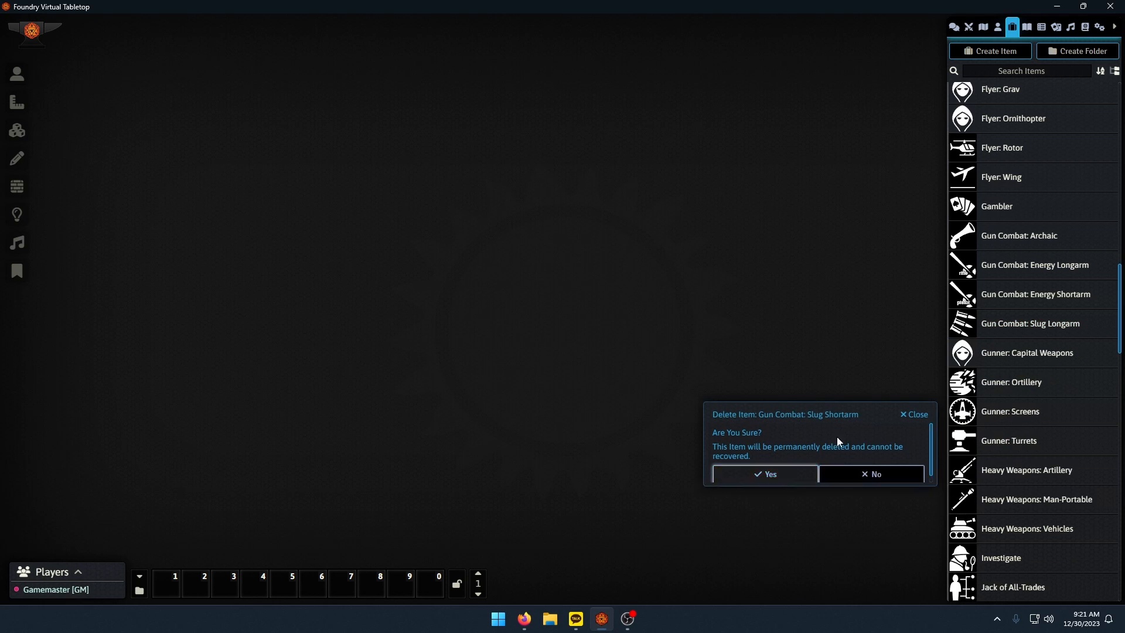
Rename the Gun Combat: Slug Longarm skill as Gun Combat: Slug and close its sheet.
left_click(1068, 330)
left_click_drag(621, 238, 588, 238)
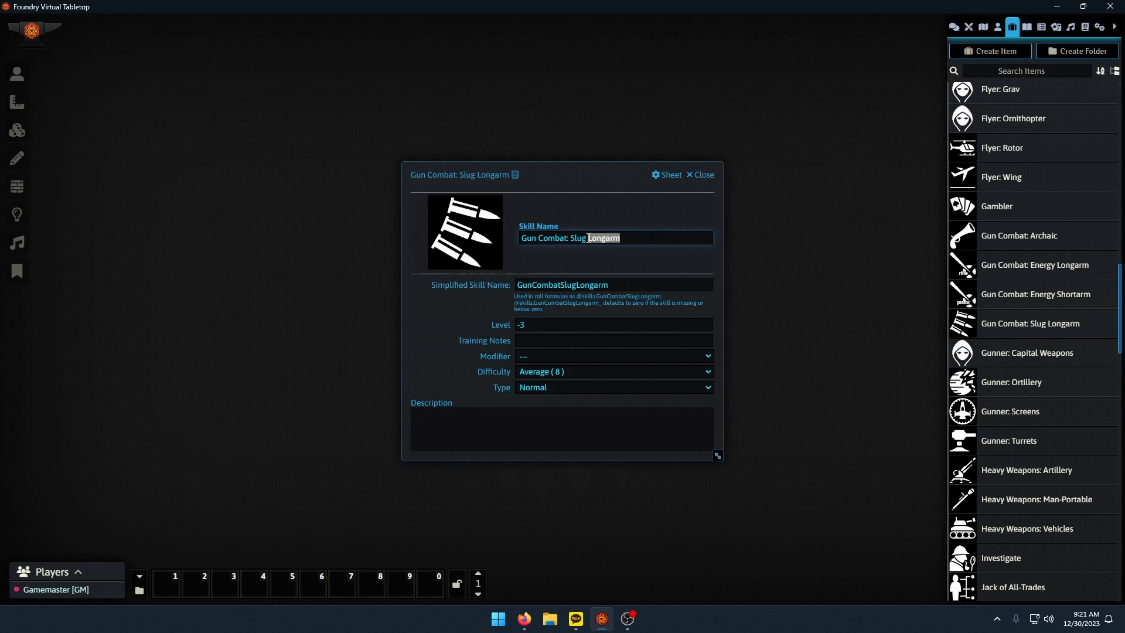
key("BackSpace")
left_click(595, 255)
left_click(700, 175)
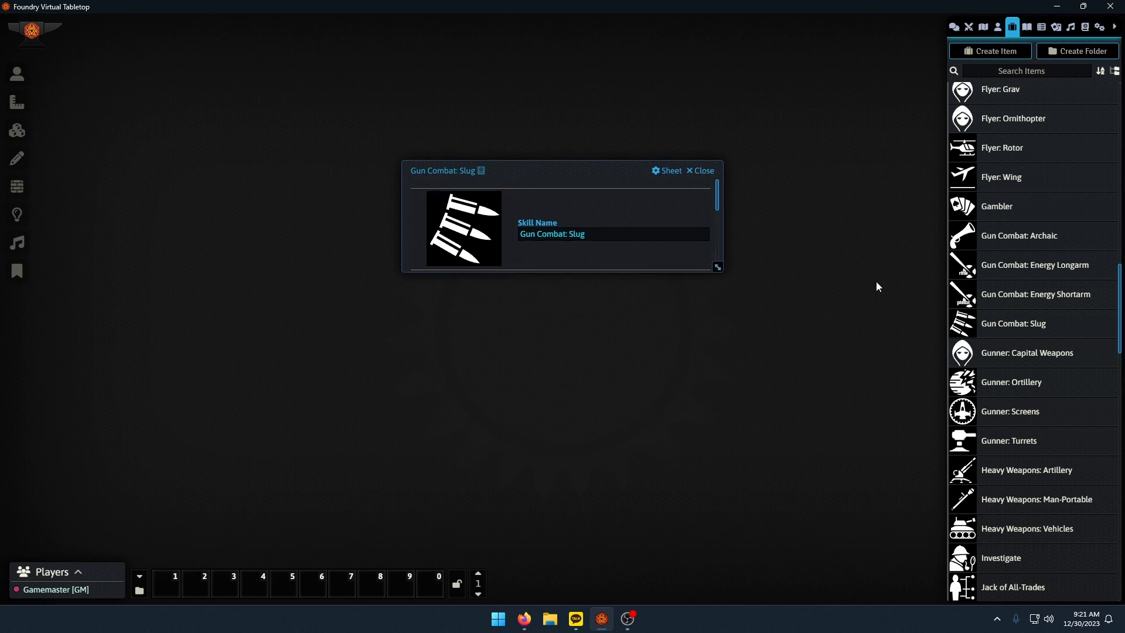
Duplicate the Gun Combat: Slug skill and open the copy's name for editing.
right_click(1022, 330)
left_click(990, 465)
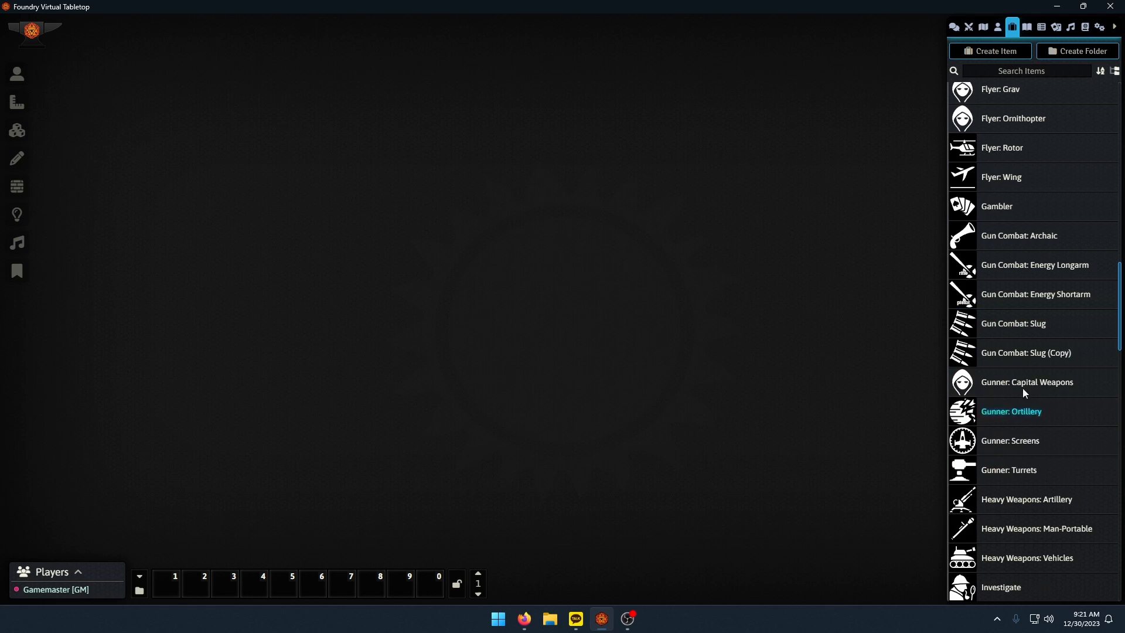
left_click(1037, 355)
left_click_drag(614, 239, 564, 239)
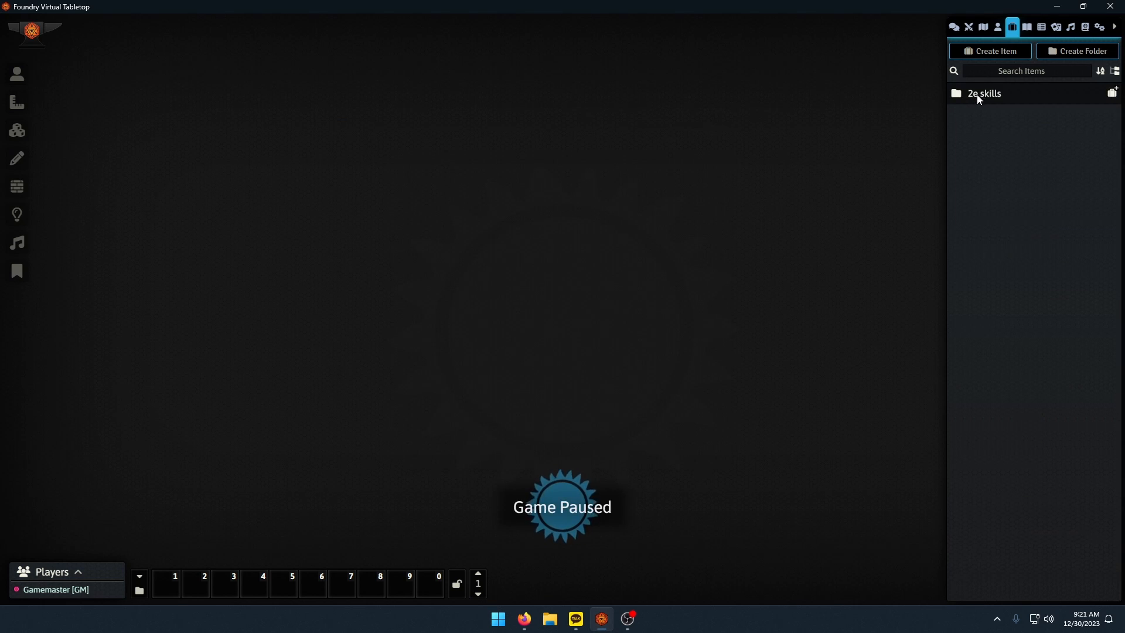
Collapse the 2e skills folder and create a new item folder named Items.
left_click(979, 97)
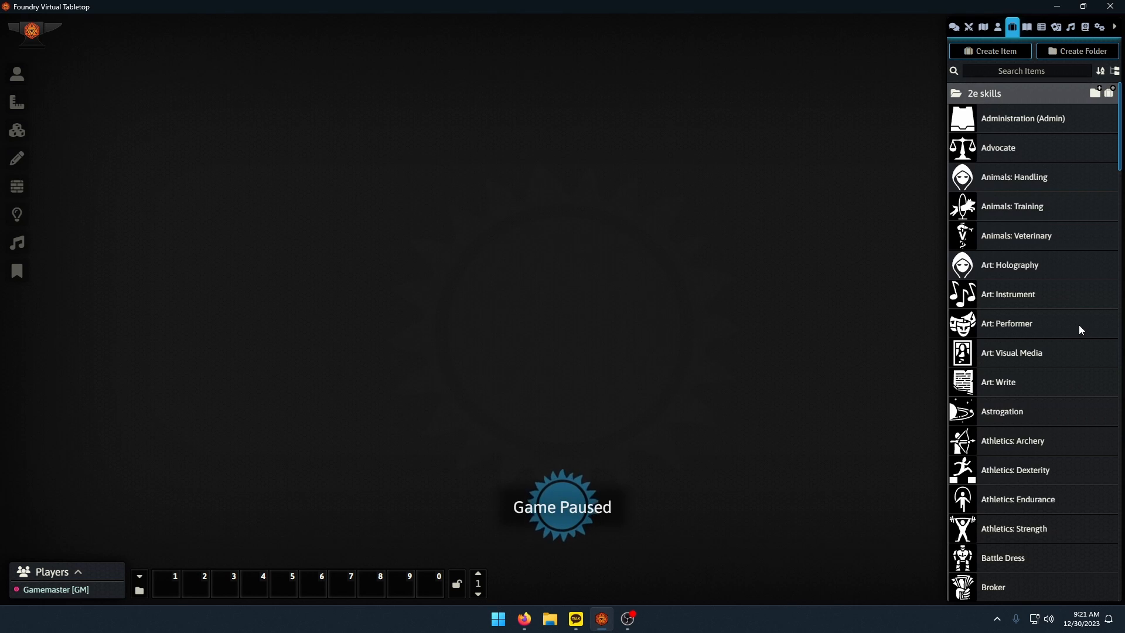
left_click(998, 96)
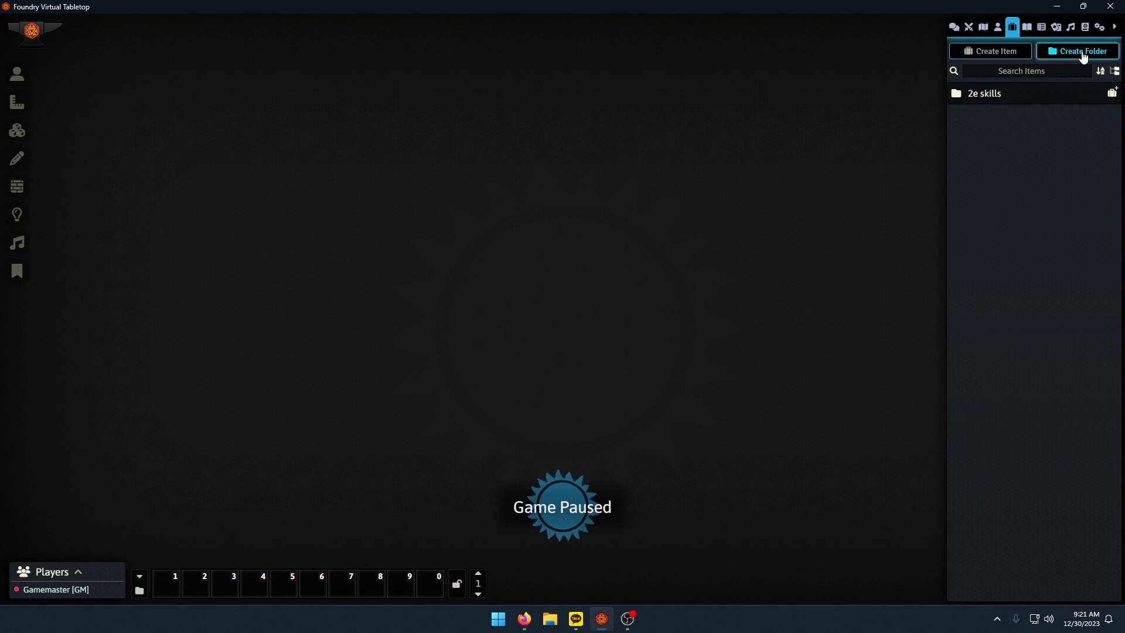
left_click(1061, 53)
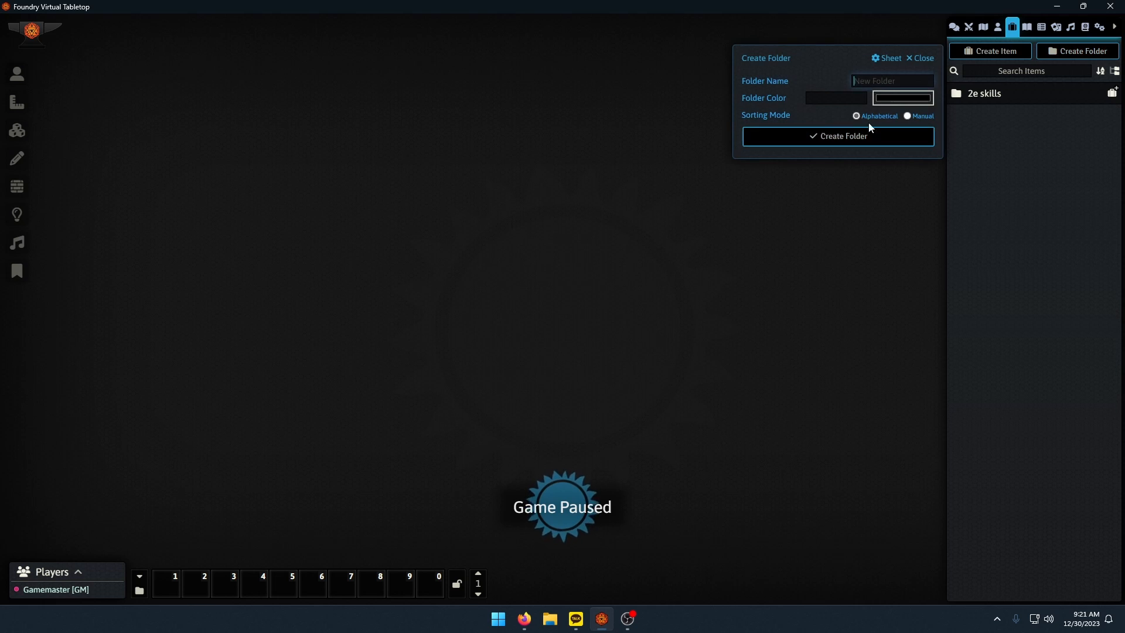
type("Items")
key("Return")
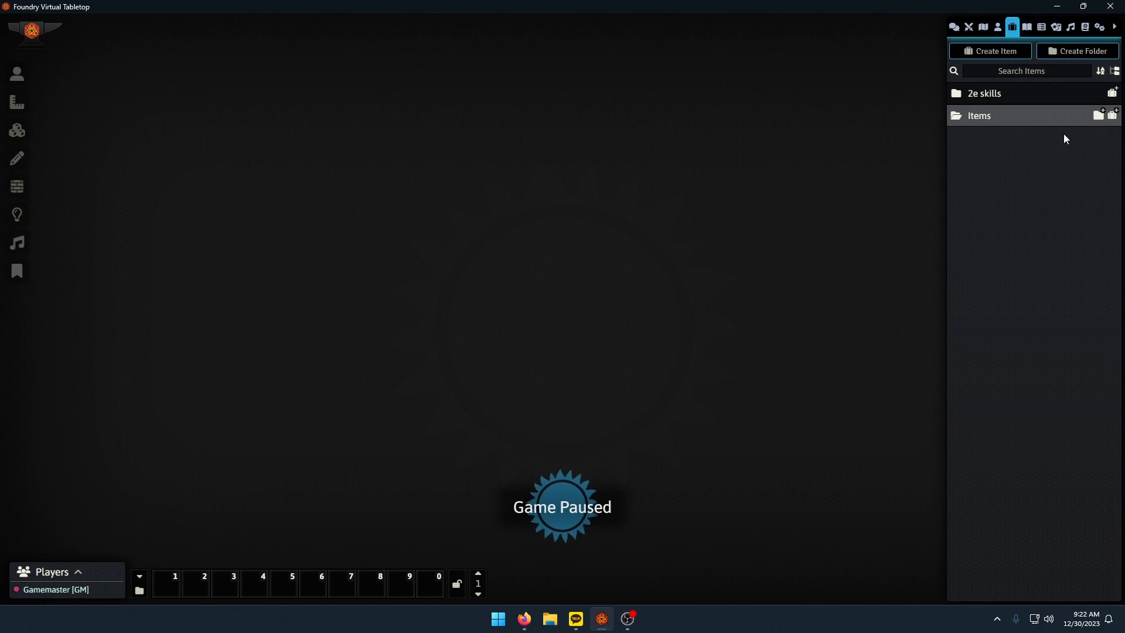
Create two subfolders named Weapons and Armor inside the Items folder.
left_click(1098, 115)
type("Weapons")
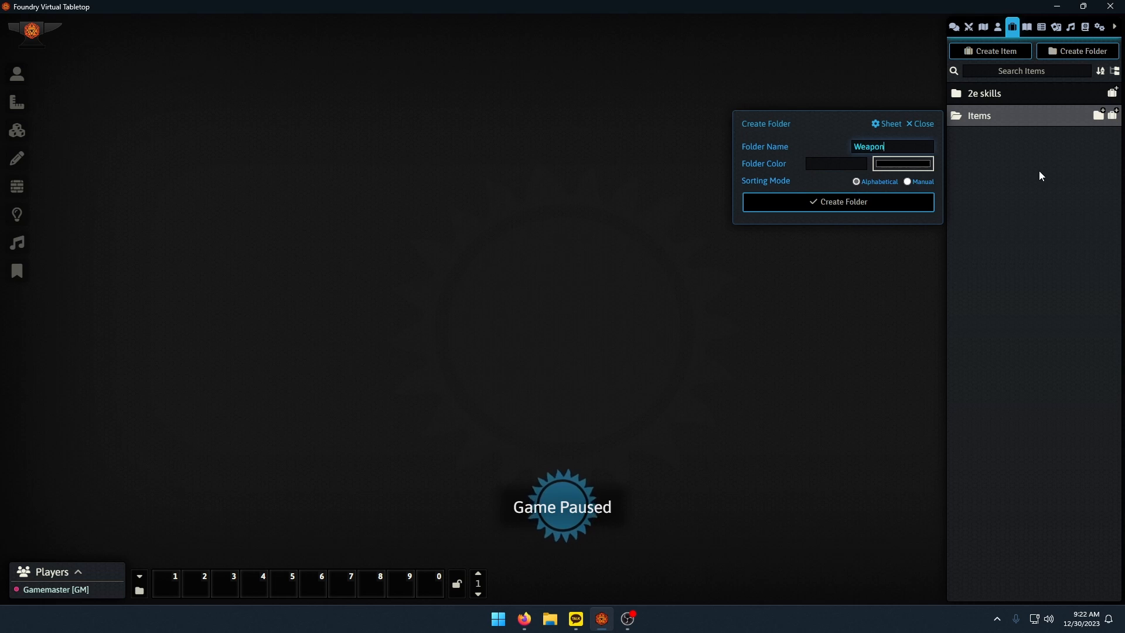
key("Return")
left_click(1098, 115)
type("Armor")
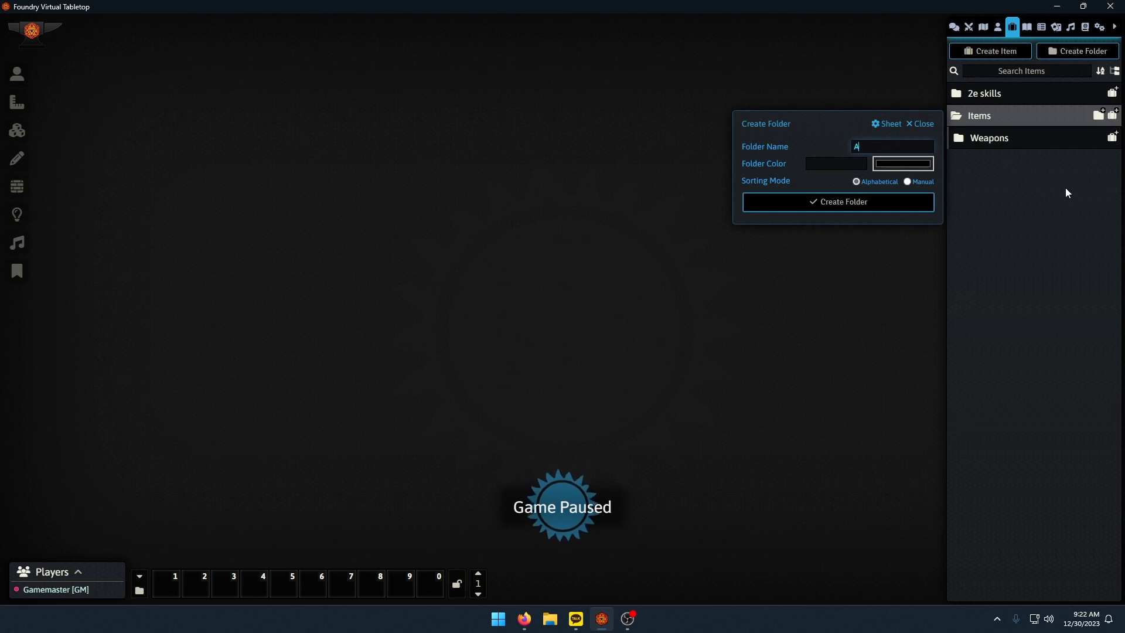
key("Return")
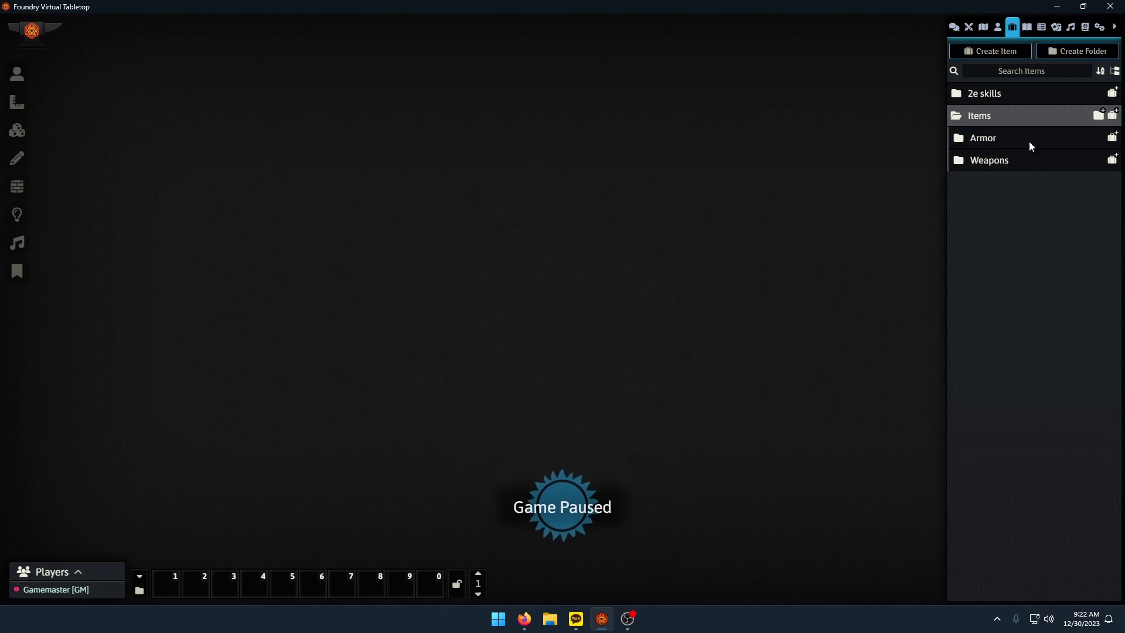
Create an item named Vacc Suit in the Armor folder and assign its type to Armor.
left_click(1111, 137)
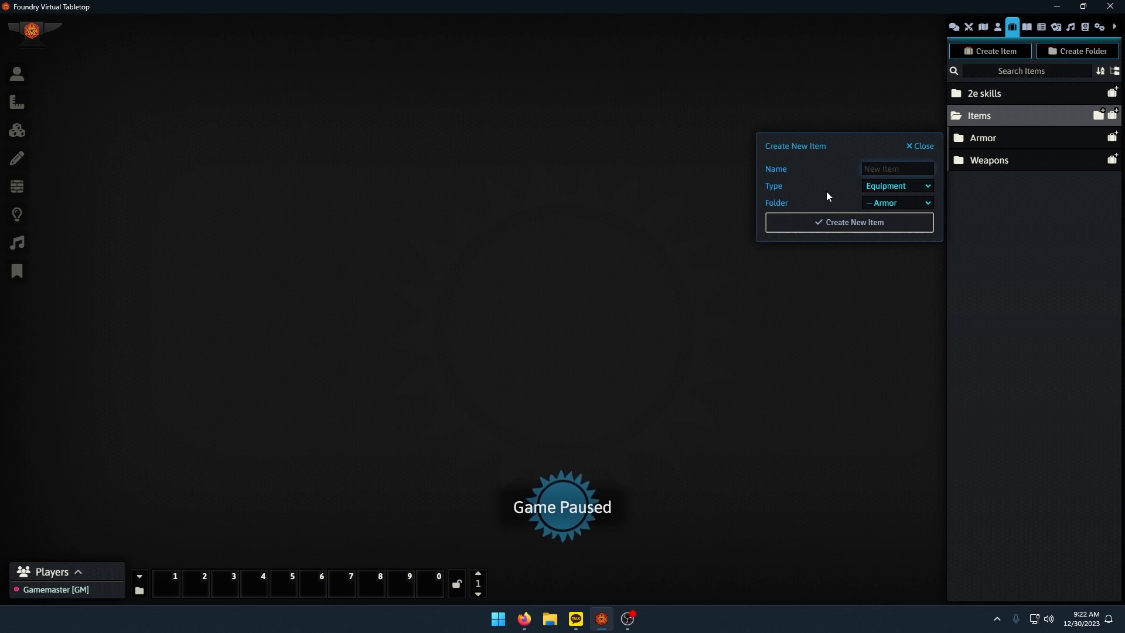
type("Ar")
key("BackSpace")
key("BackSpace")
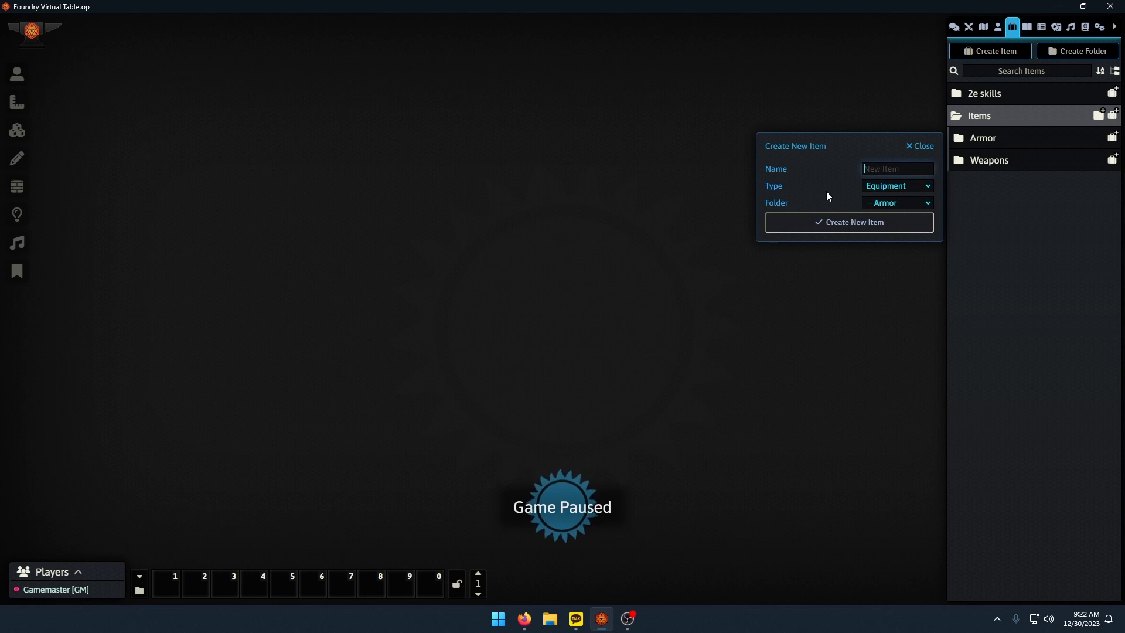
type("Vacc Suit")
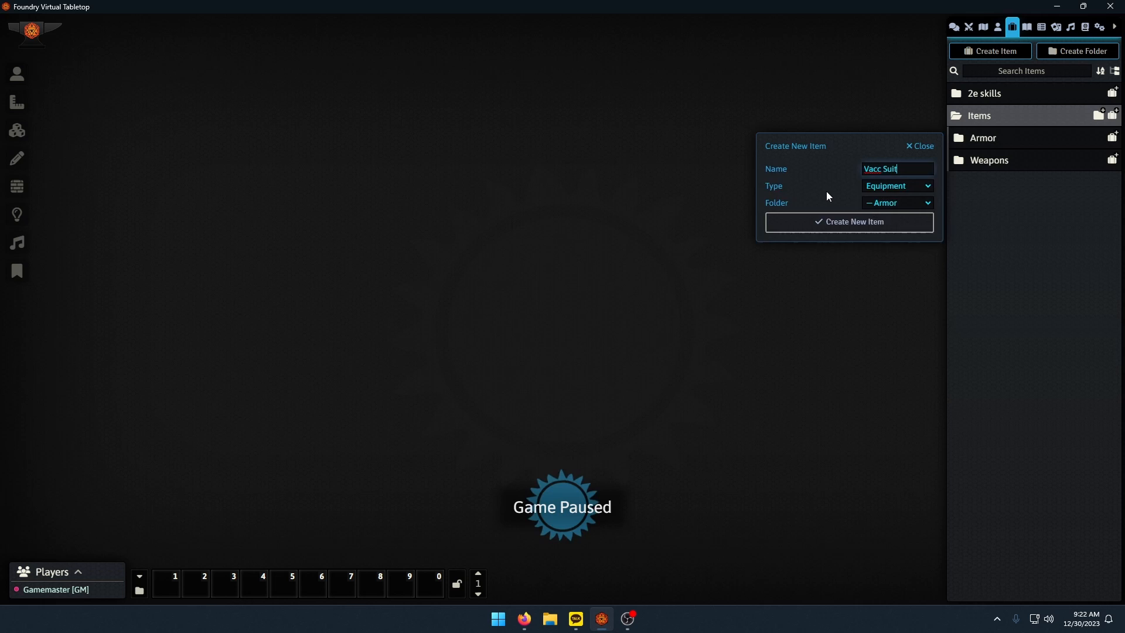
key("Return")
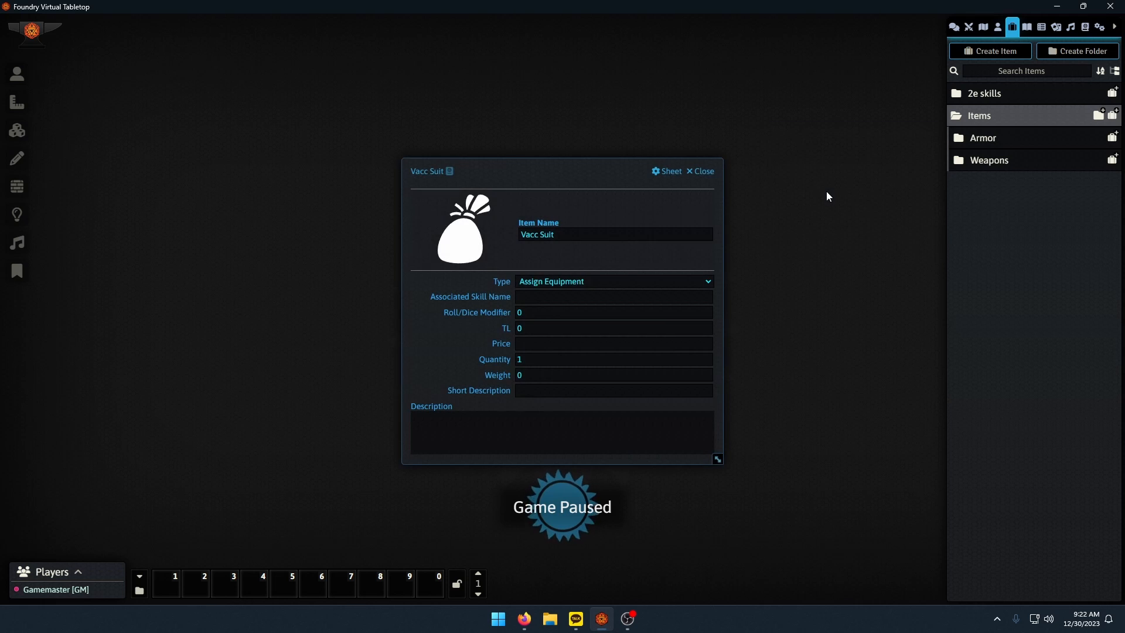
left_click(609, 280)
left_click(566, 315)
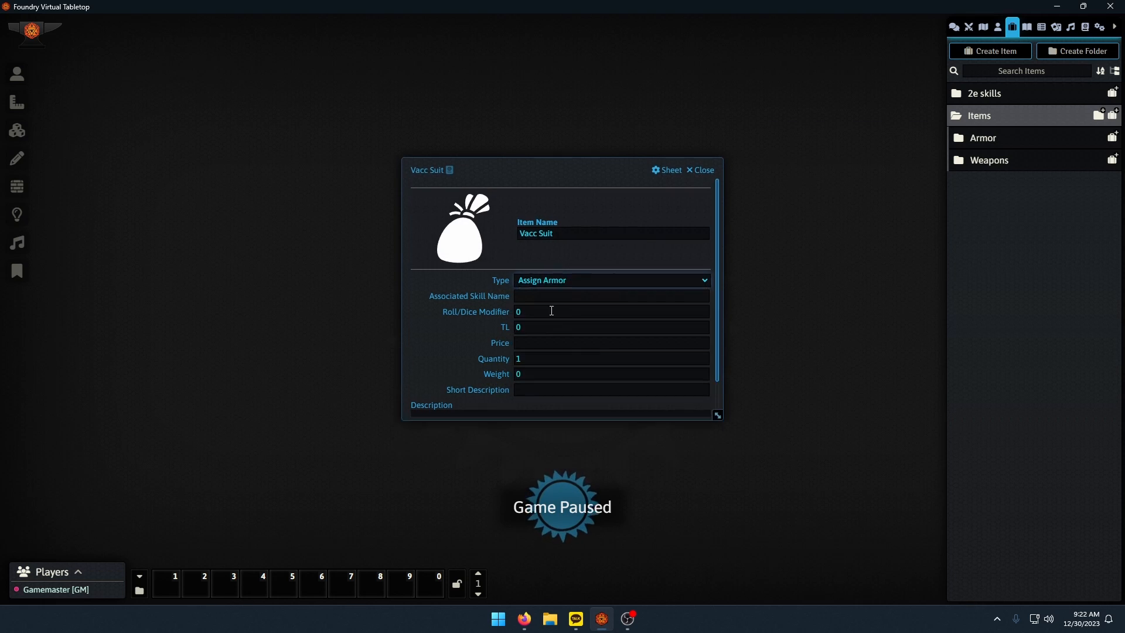
left_click(703, 114)
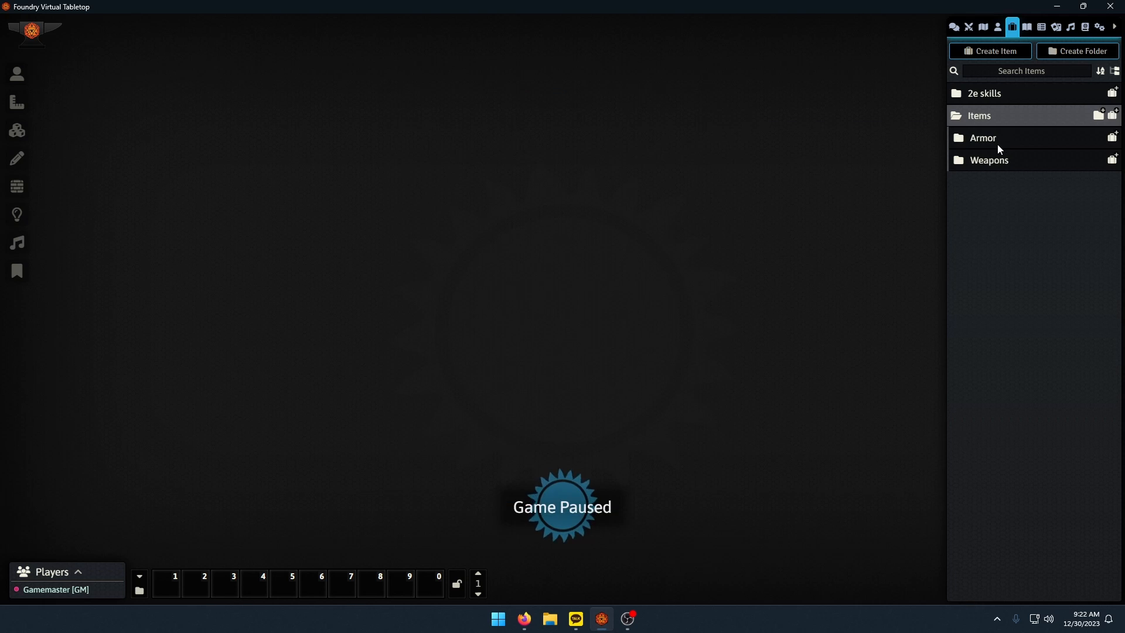
Create a weapon item named Sword in the Weapons folder, close its sheet and leave the Armor and Weapons folders expanded.
left_click(1038, 139)
left_click(998, 189)
left_click(1112, 189)
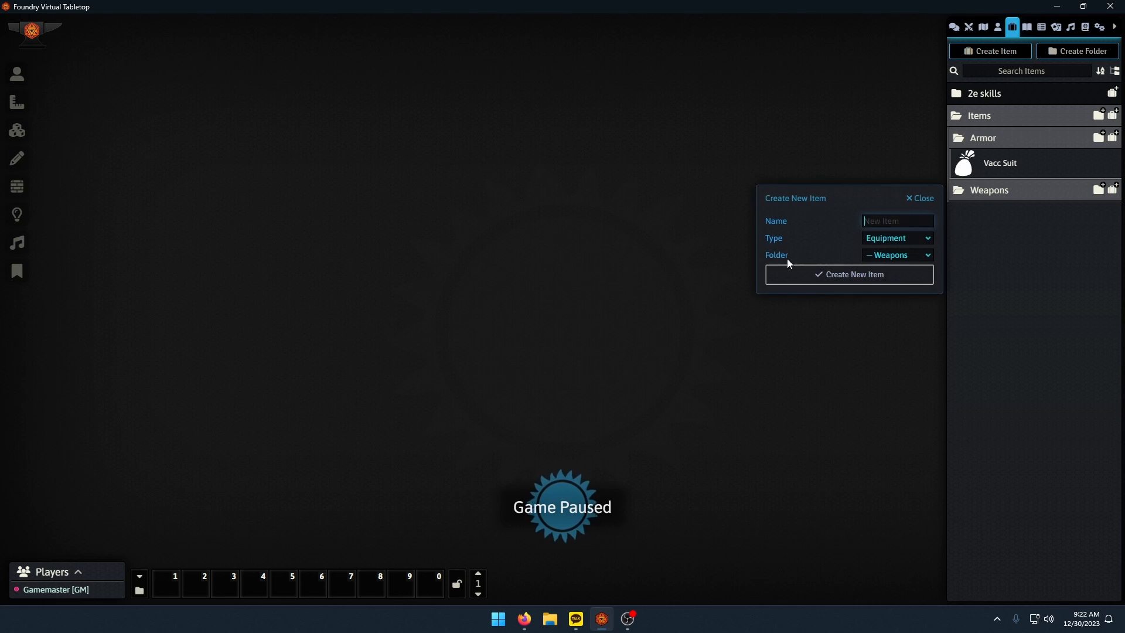
left_click(893, 239)
left_click(884, 271)
left_click(860, 275)
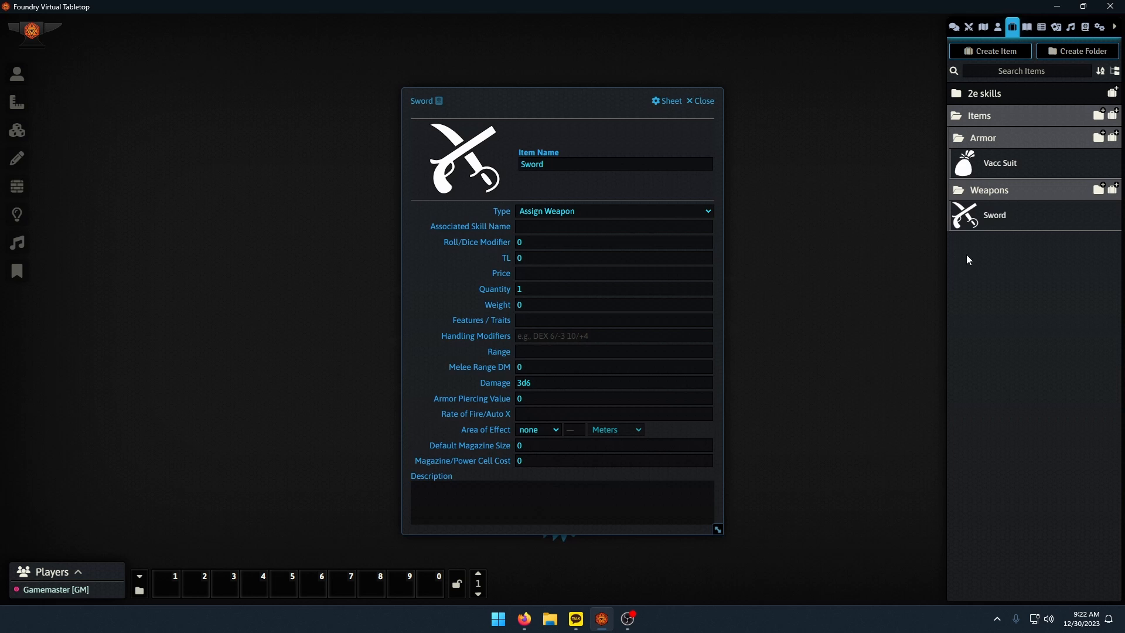
left_click(996, 199)
left_click(993, 140)
left_click(701, 101)
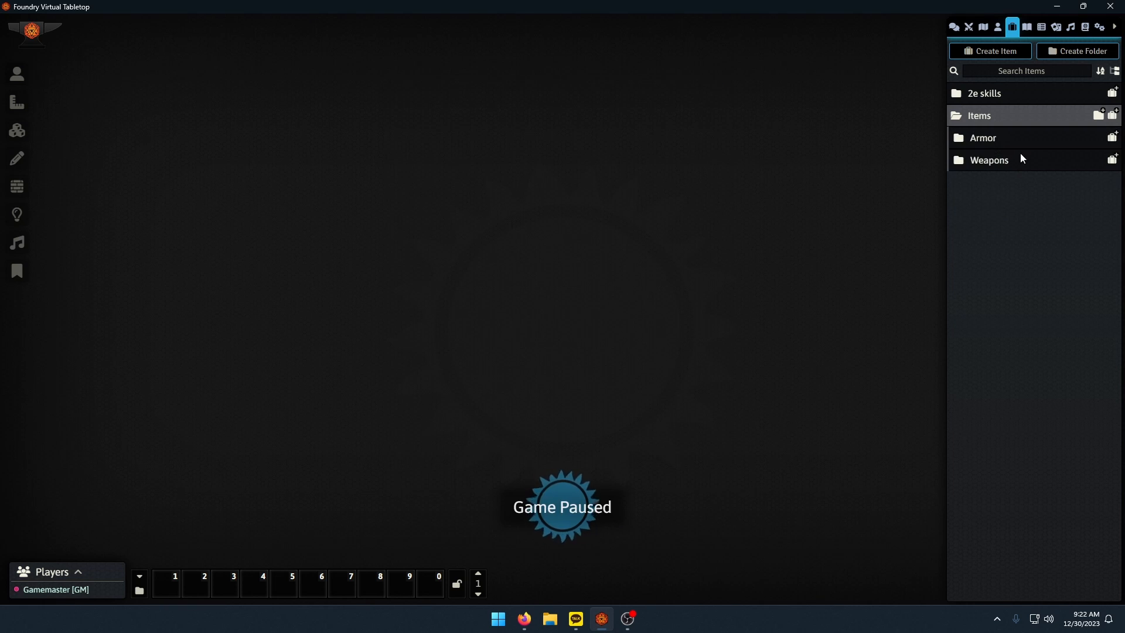
left_click(996, 138)
left_click(1007, 190)
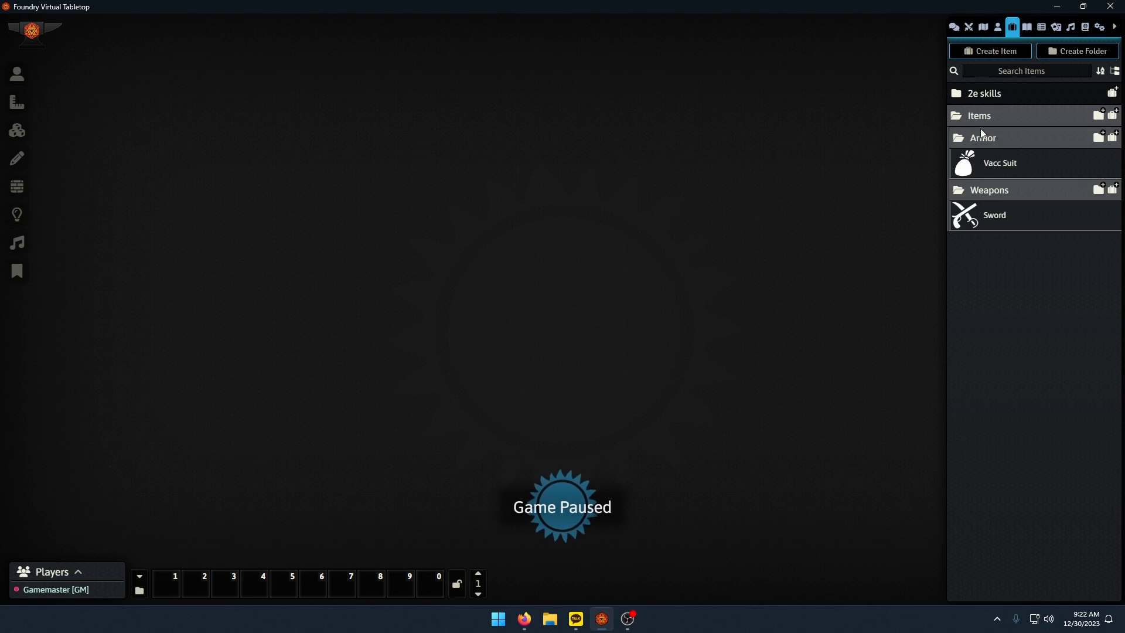
Create an actor folder named NPCs.
left_click(998, 27)
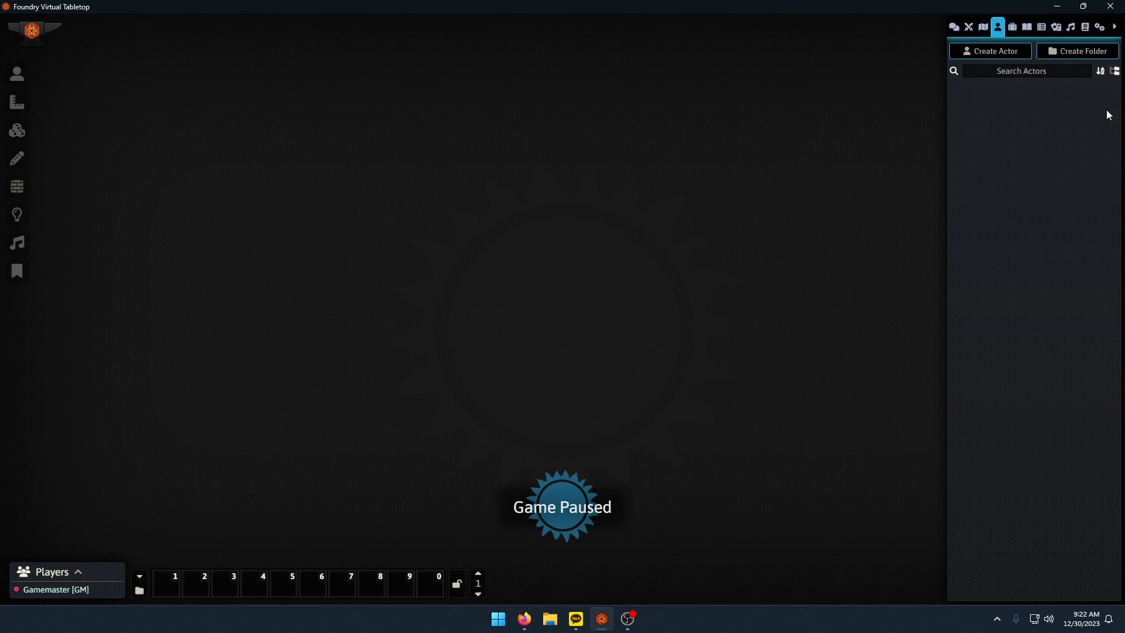
left_click(1007, 54)
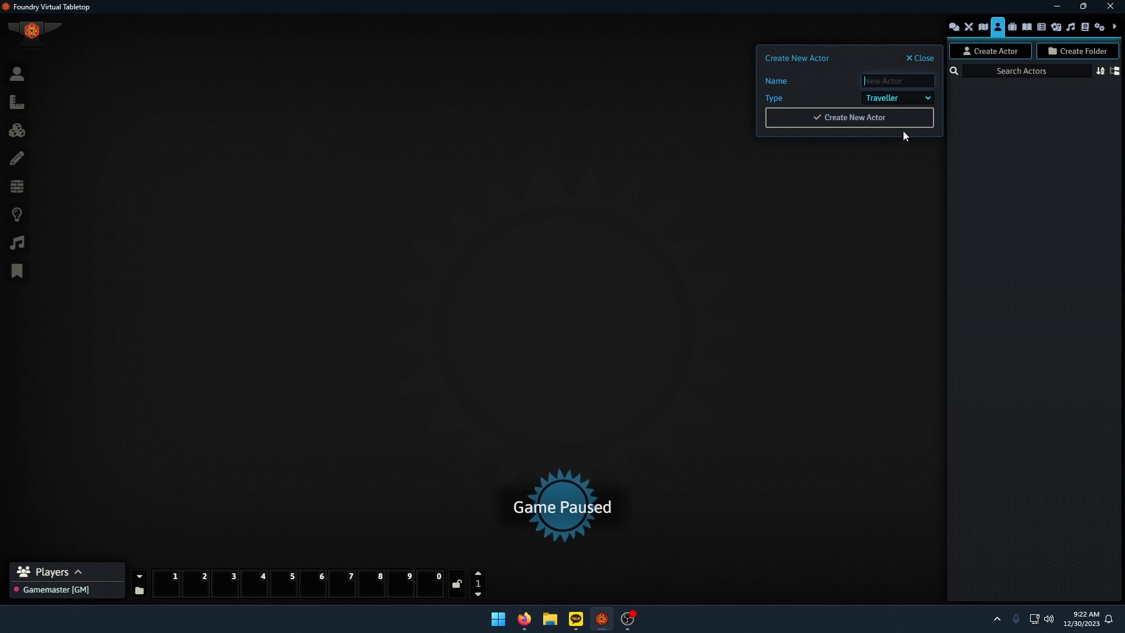
left_click(918, 58)
left_click(1073, 51)
type("NP")
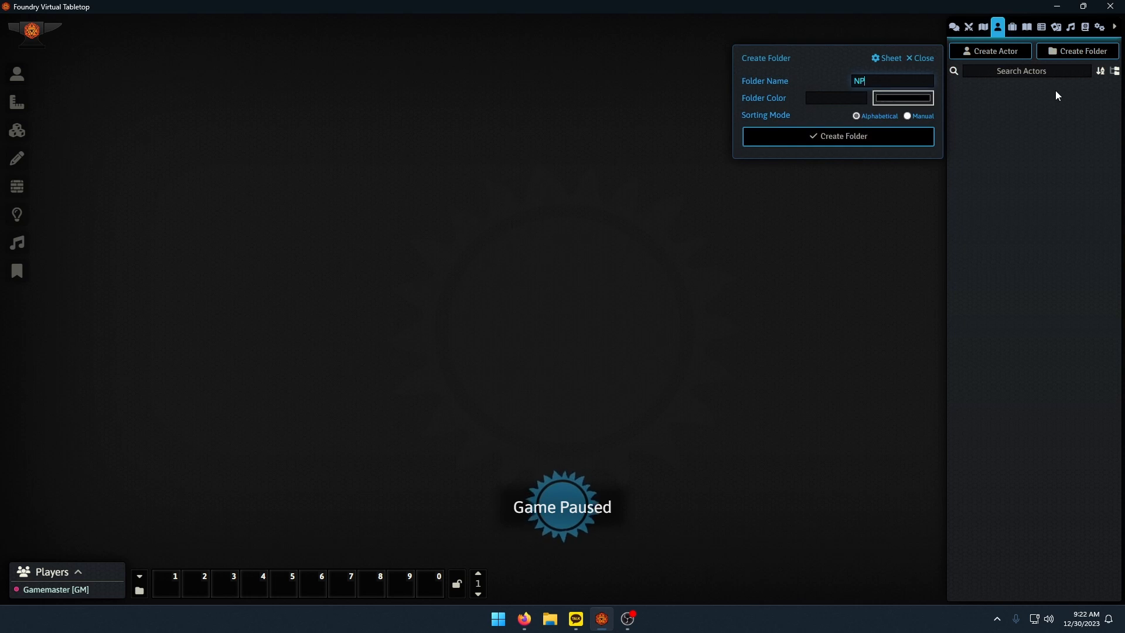
type("Cs")
left_click(930, 144)
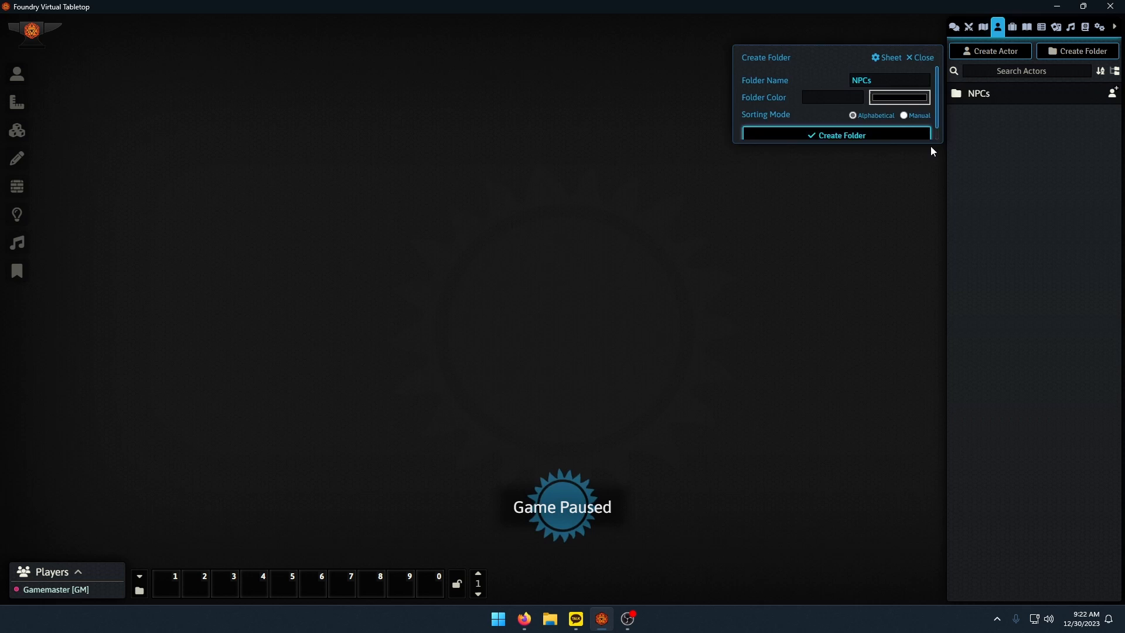
Create a Traveller actor with a character name in the NPCs folder, close its sheet and expand the folder.
left_click(1112, 93)
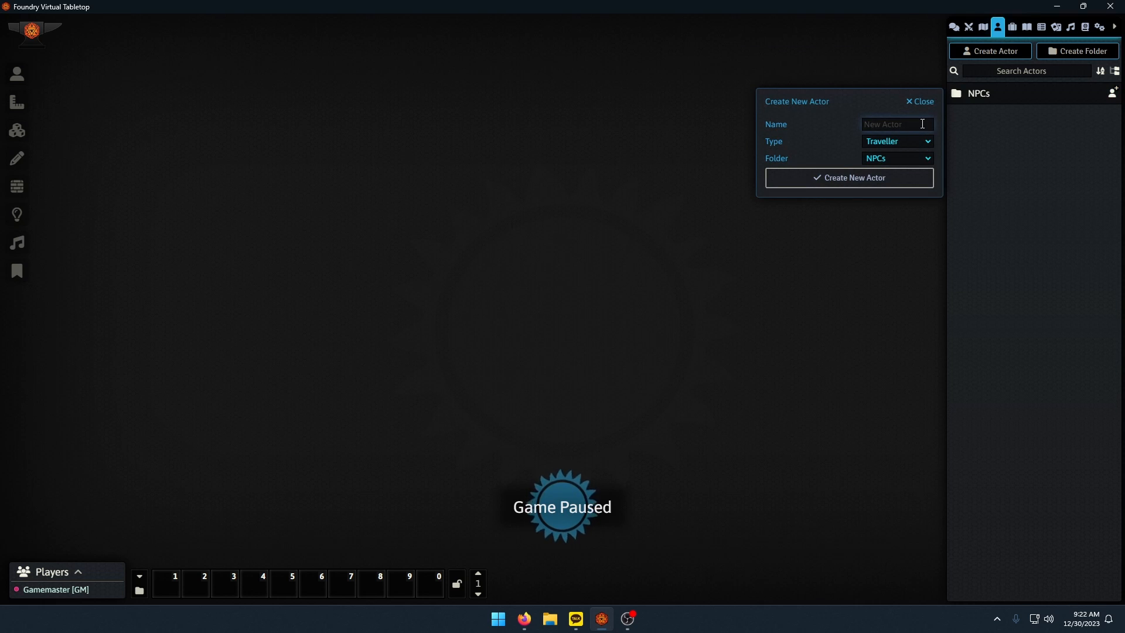
type("Greg")
key("Return")
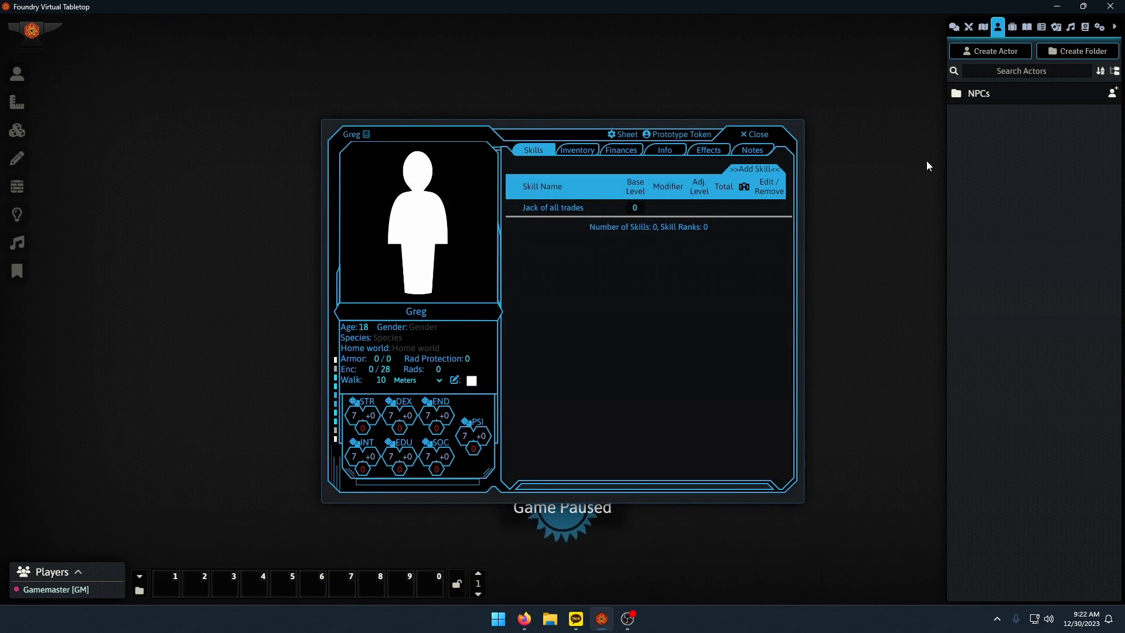
key("Escape")
left_click(1016, 94)
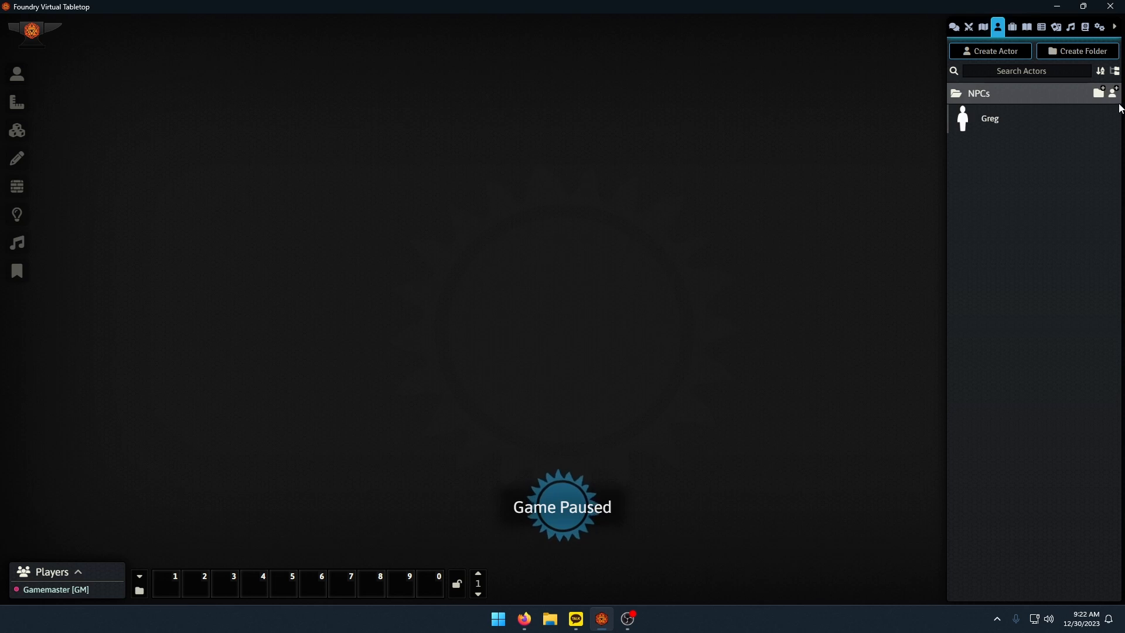
Create an actor named Wolf of type Animal in the NPCs folder and close its sheet.
left_click(1112, 92)
left_click(888, 142)
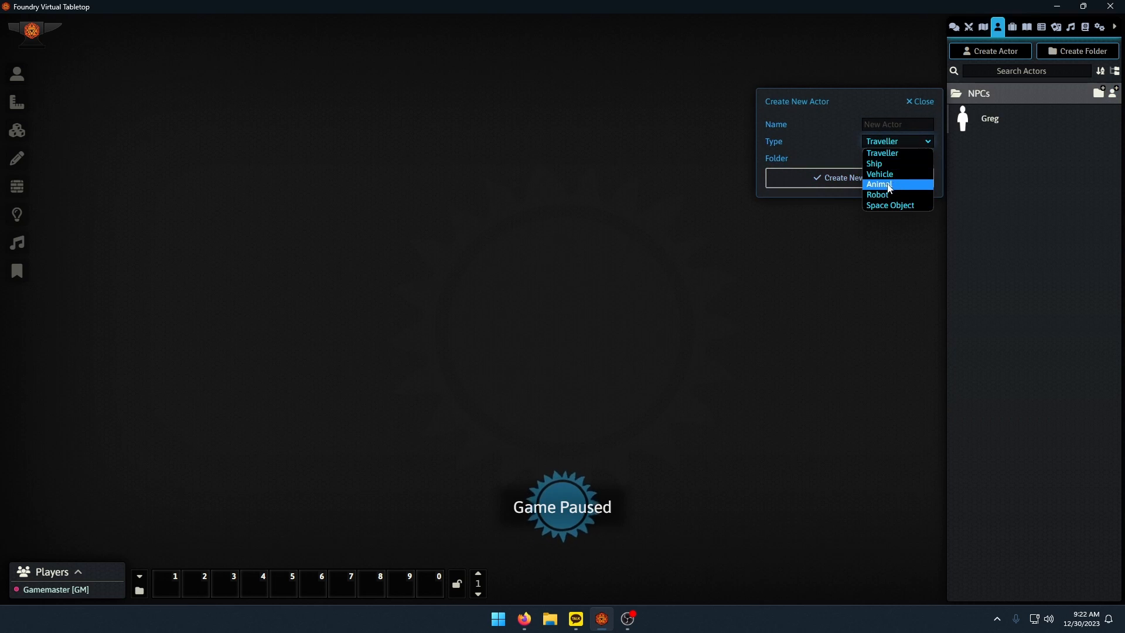
left_click(882, 184)
left_click(905, 125)
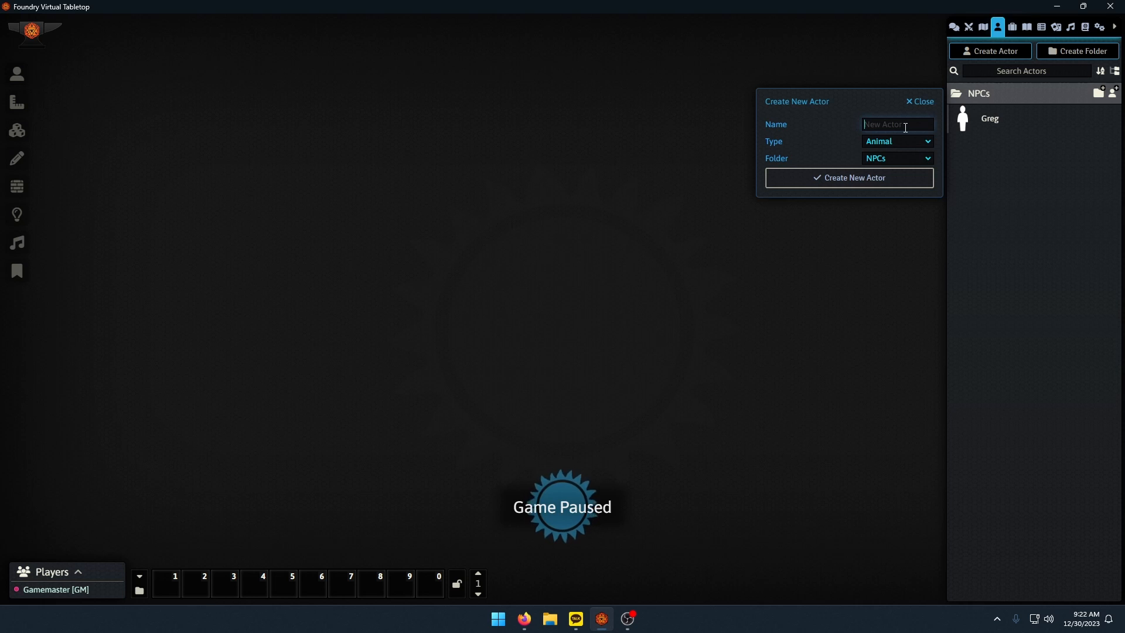
type("Do")
type("olf")
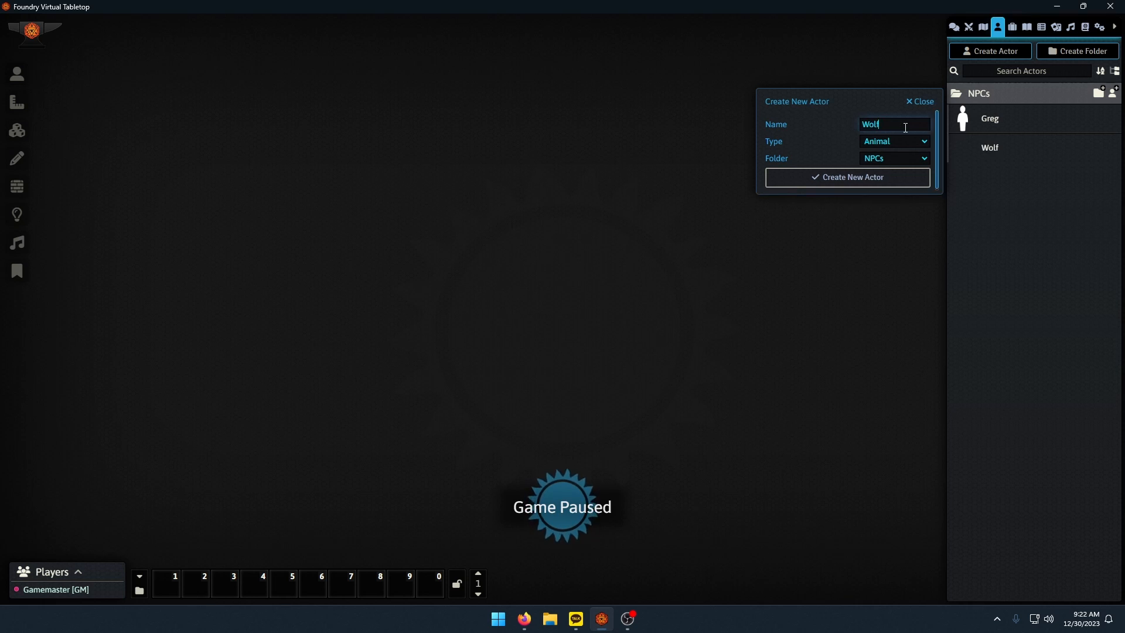
key("Return")
left_click(784, 181)
Create an actor named HighnDry of type Ship in the NPCs folder and close its sheet.
left_click(1112, 92)
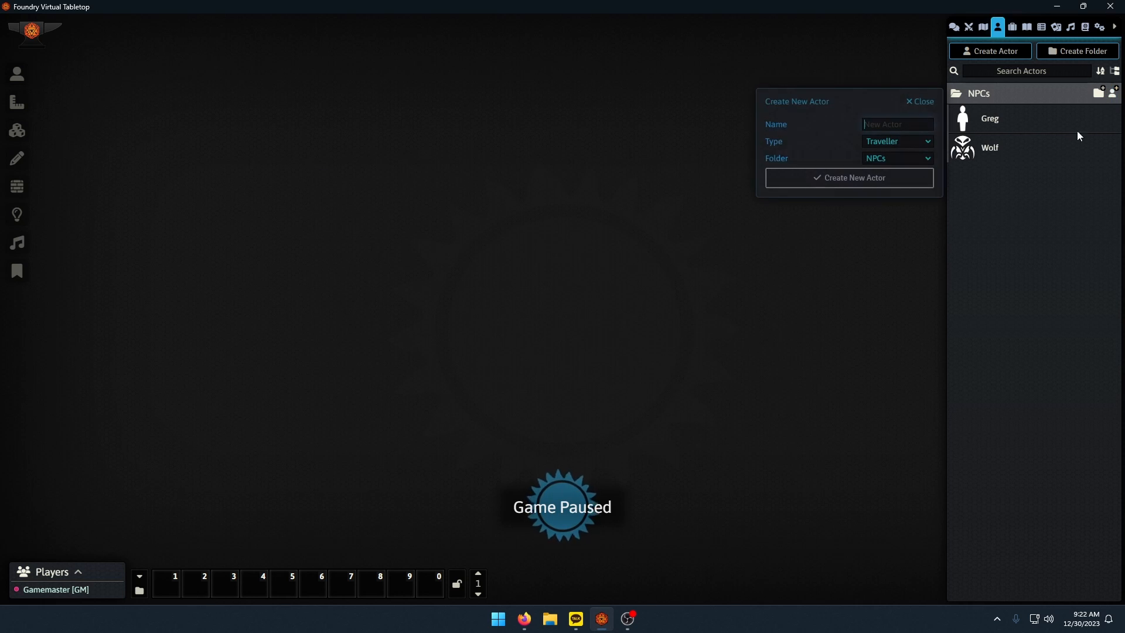
left_click(898, 139)
left_click(891, 168)
left_click(924, 125)
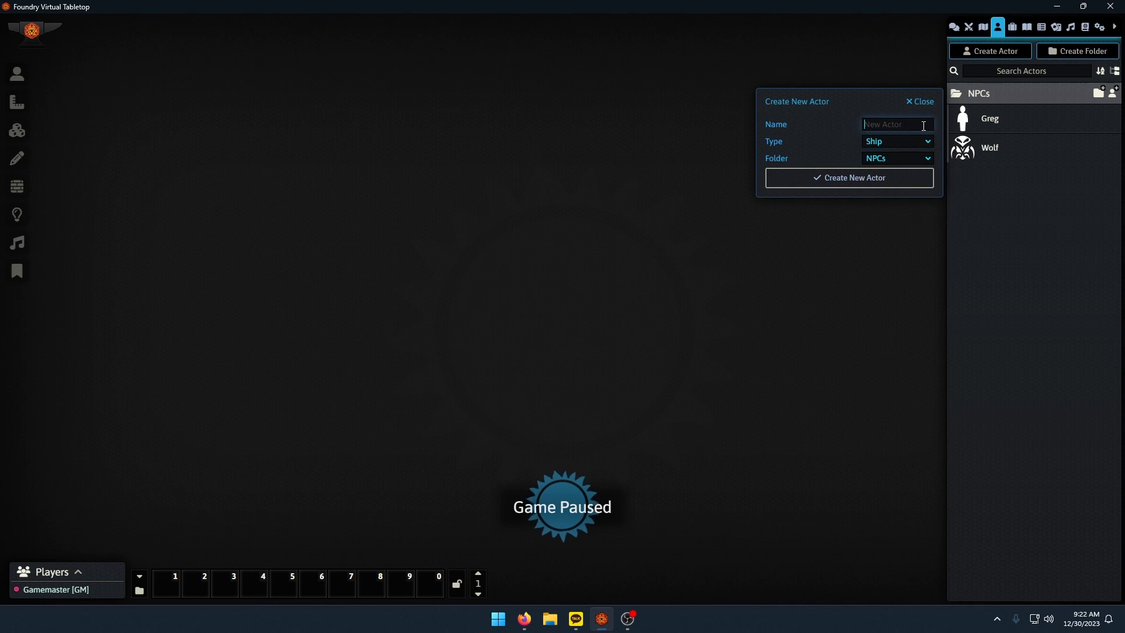
type("HighnDry")
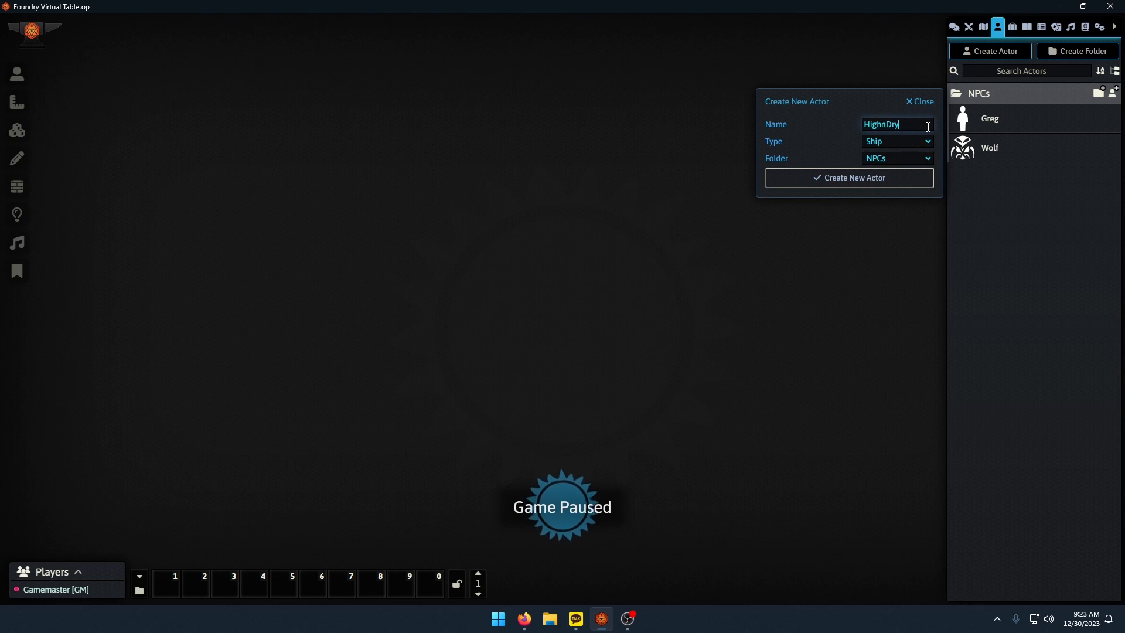
key("Return")
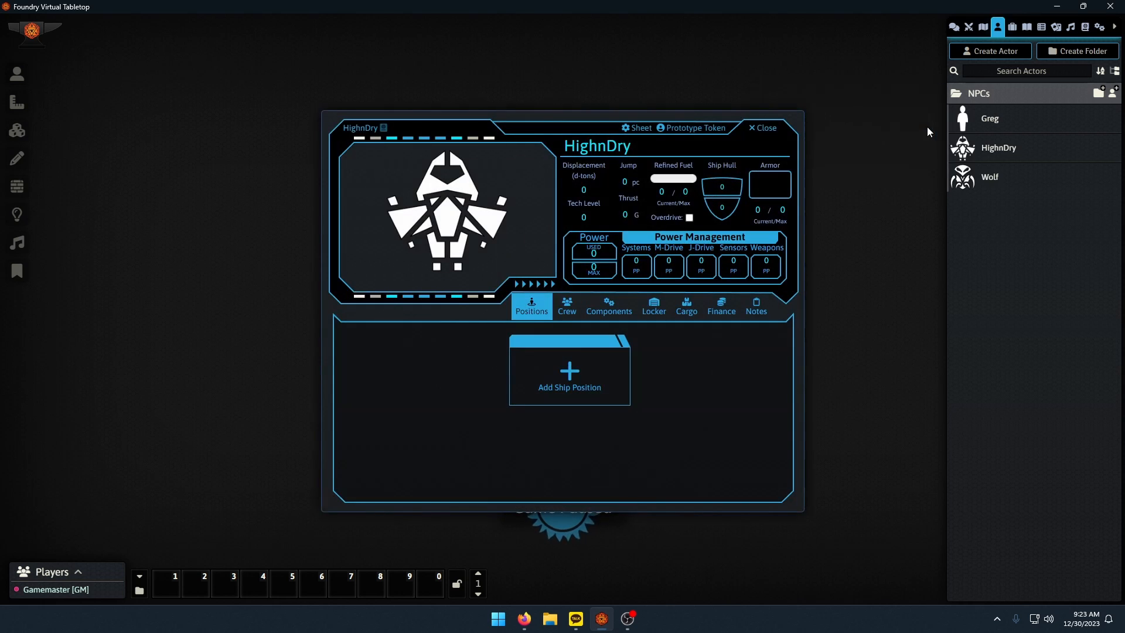
left_click(762, 127)
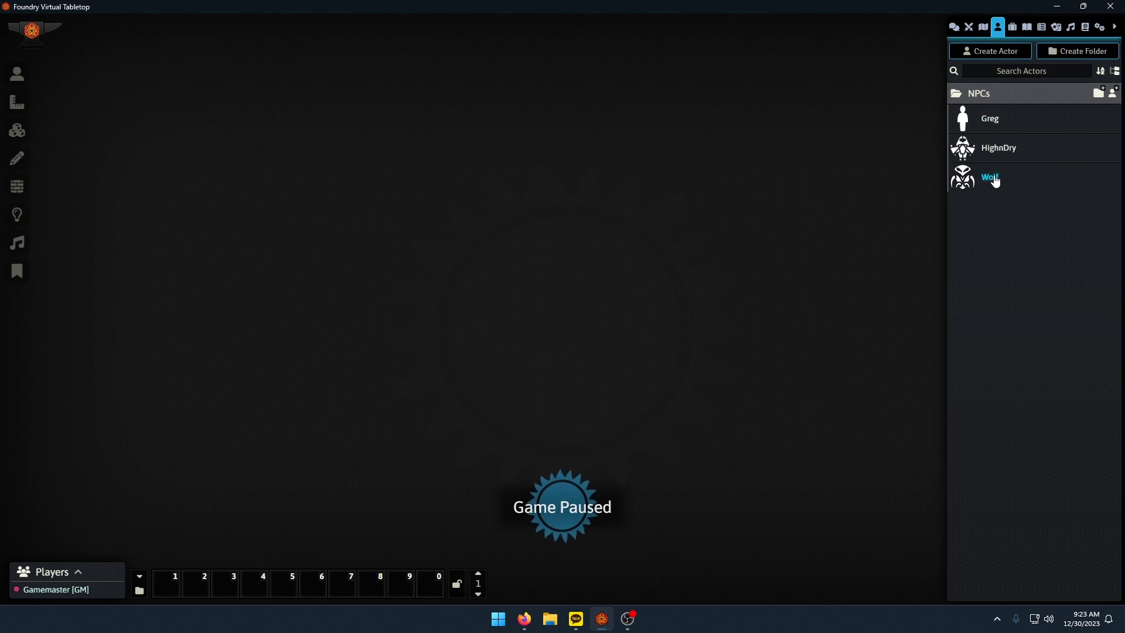
Review the world's items, including the contents of the 2e skills folder, and collapse that folder again.
left_click(1013, 27)
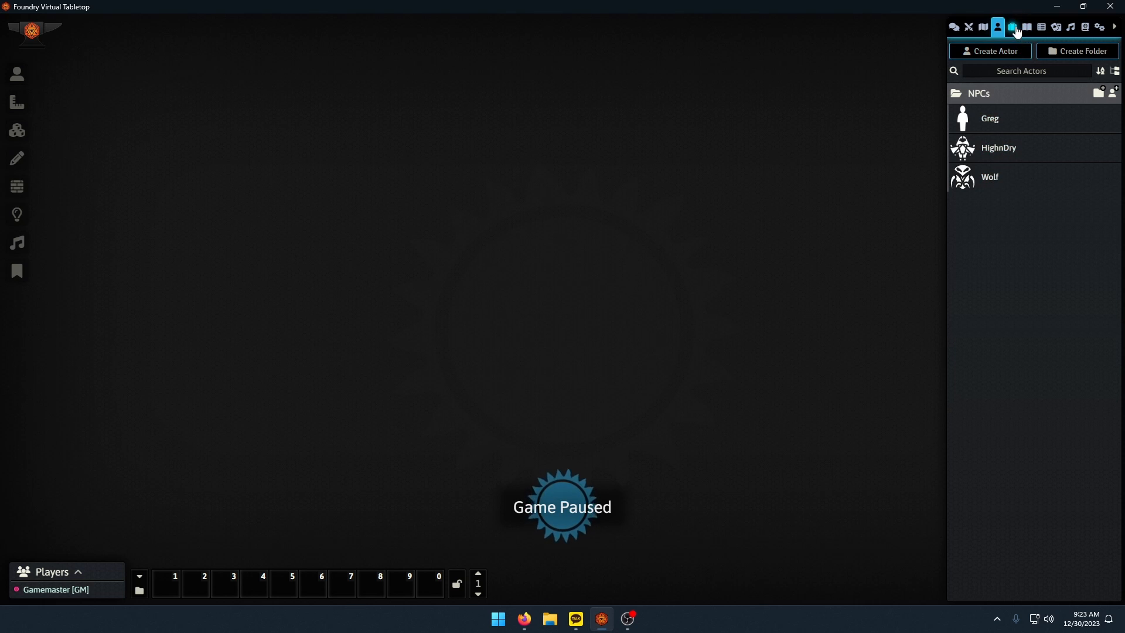
left_click(978, 99)
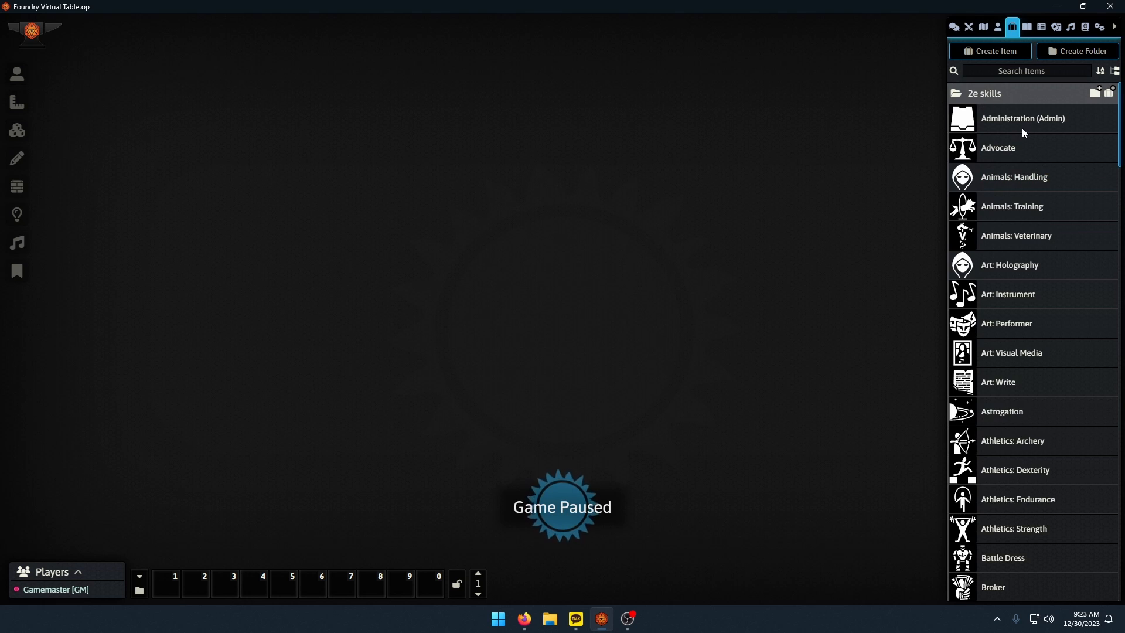
left_click(1032, 95)
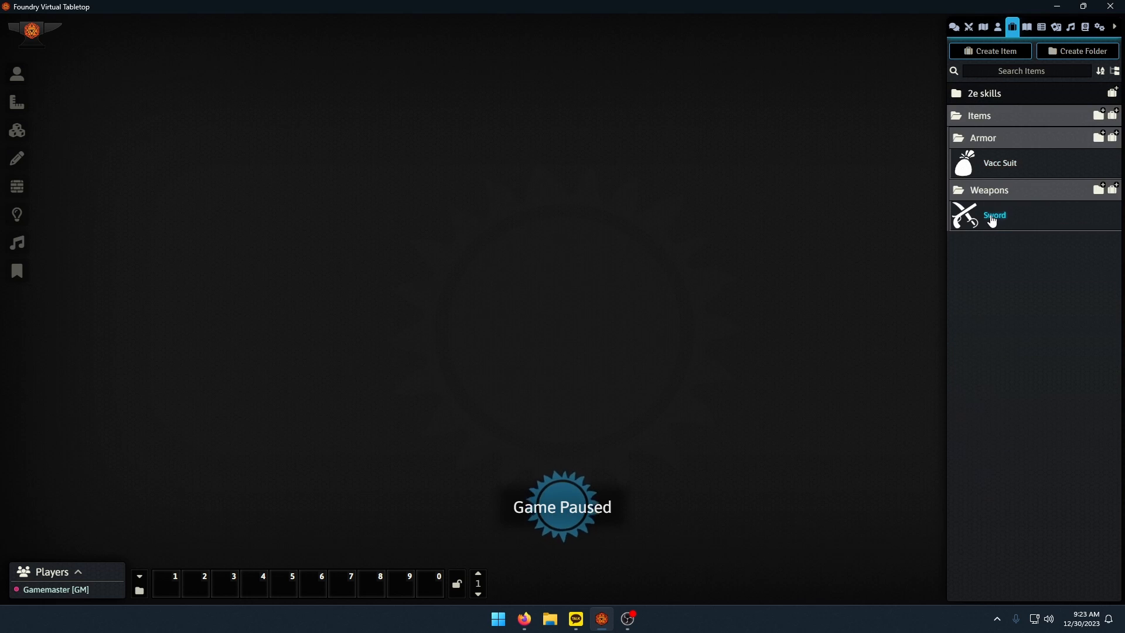
Return from the world to the setup screen and start a new add-on module with the package title SharedData.
left_click(1100, 27)
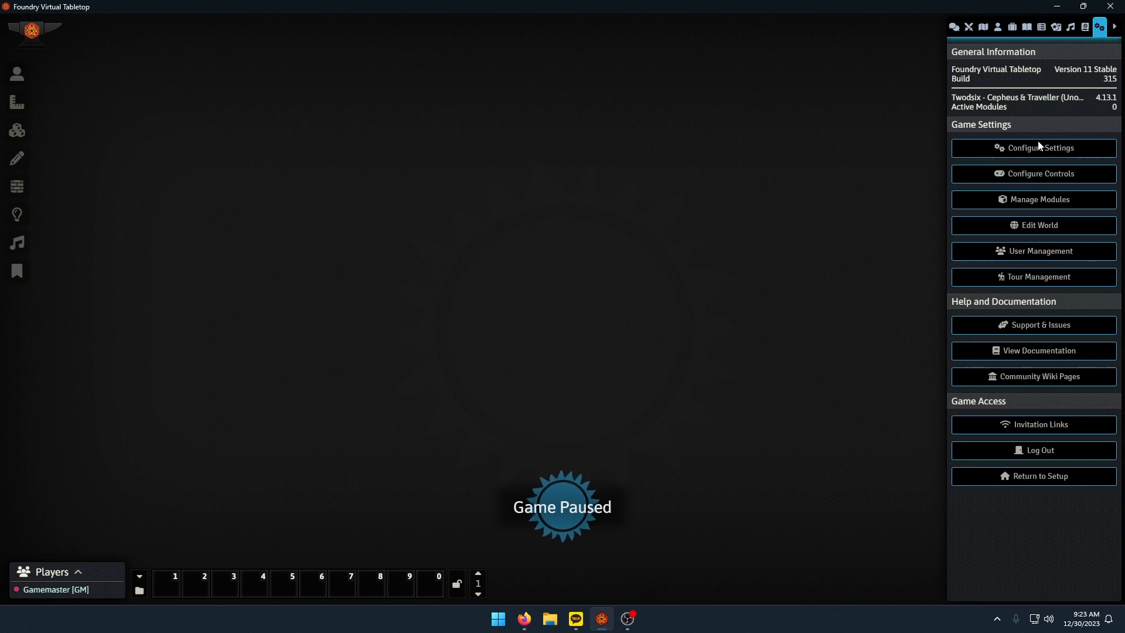
left_click(1015, 481)
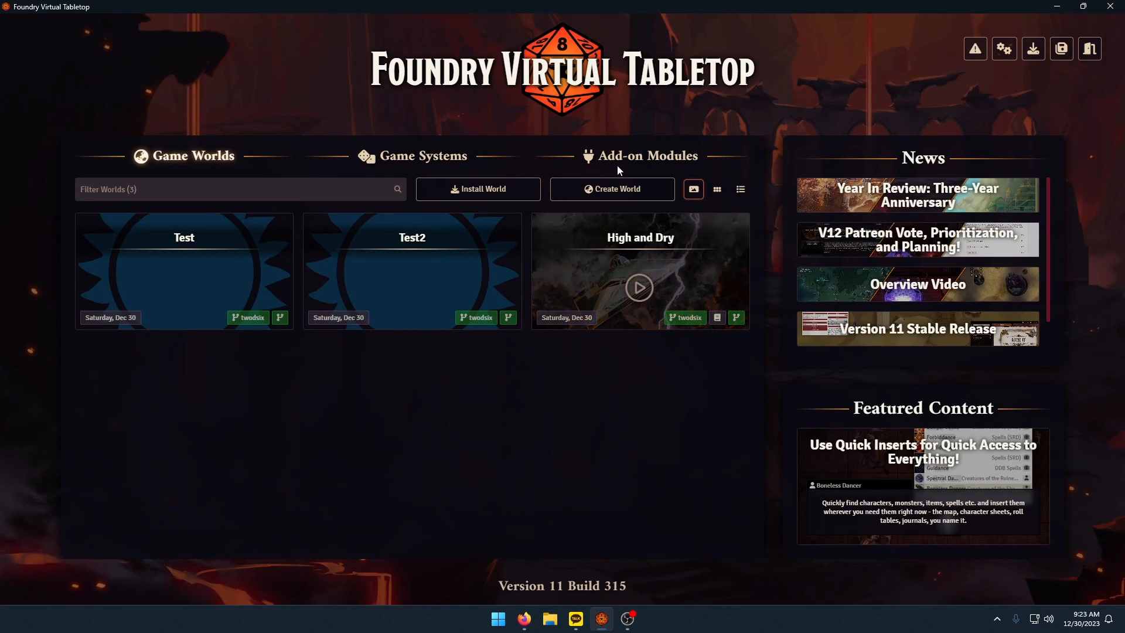
left_click(617, 166)
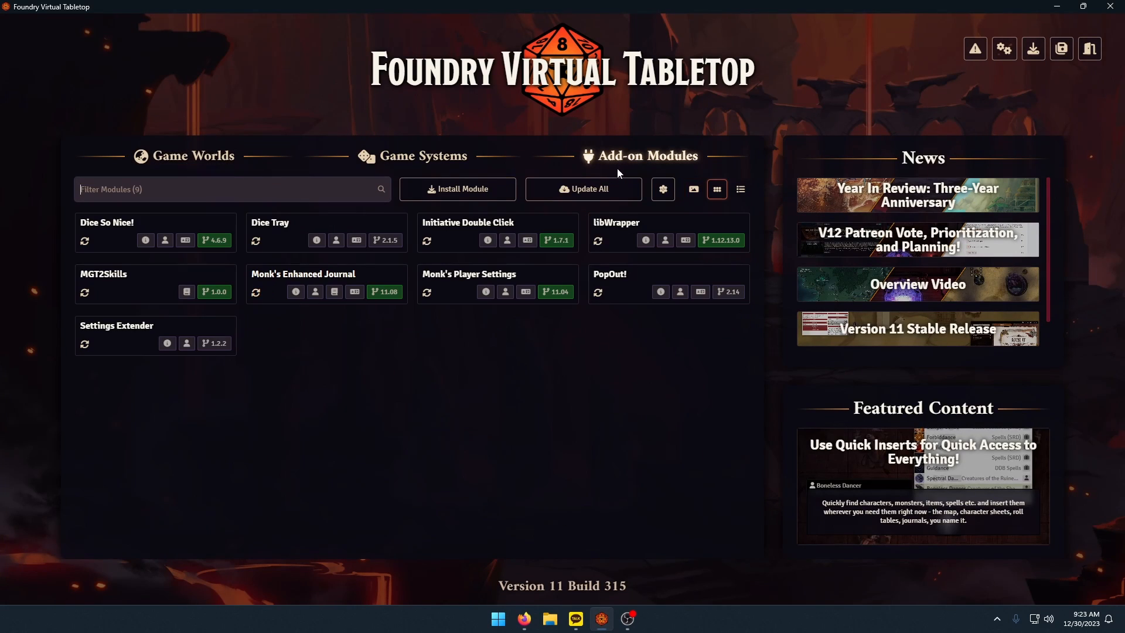
left_click(663, 190)
left_click(760, 36)
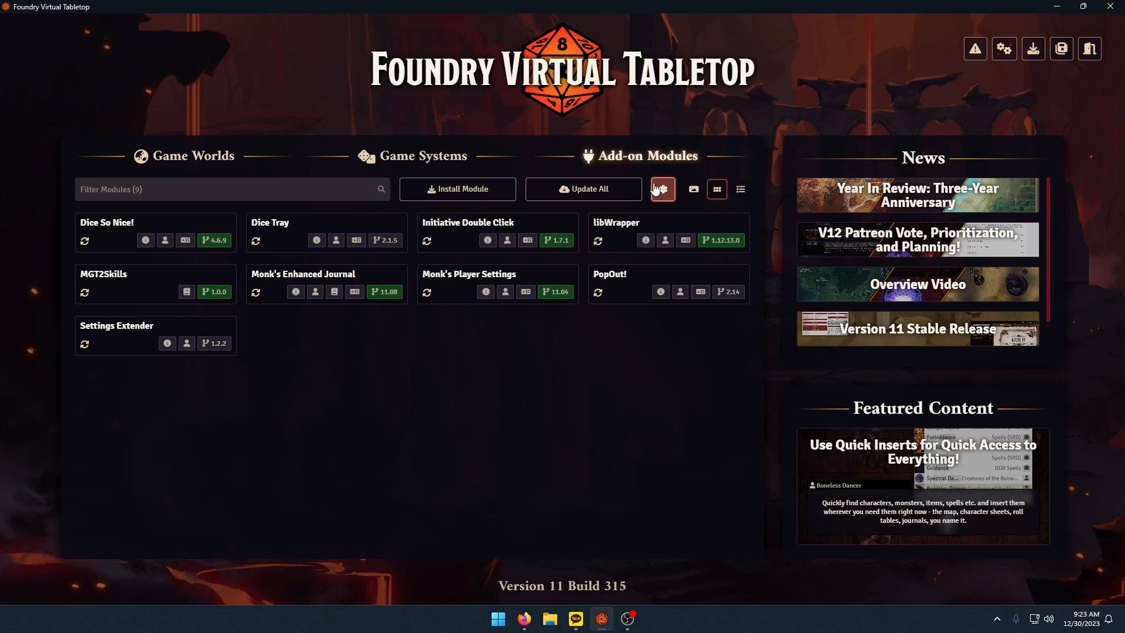
left_click(661, 189)
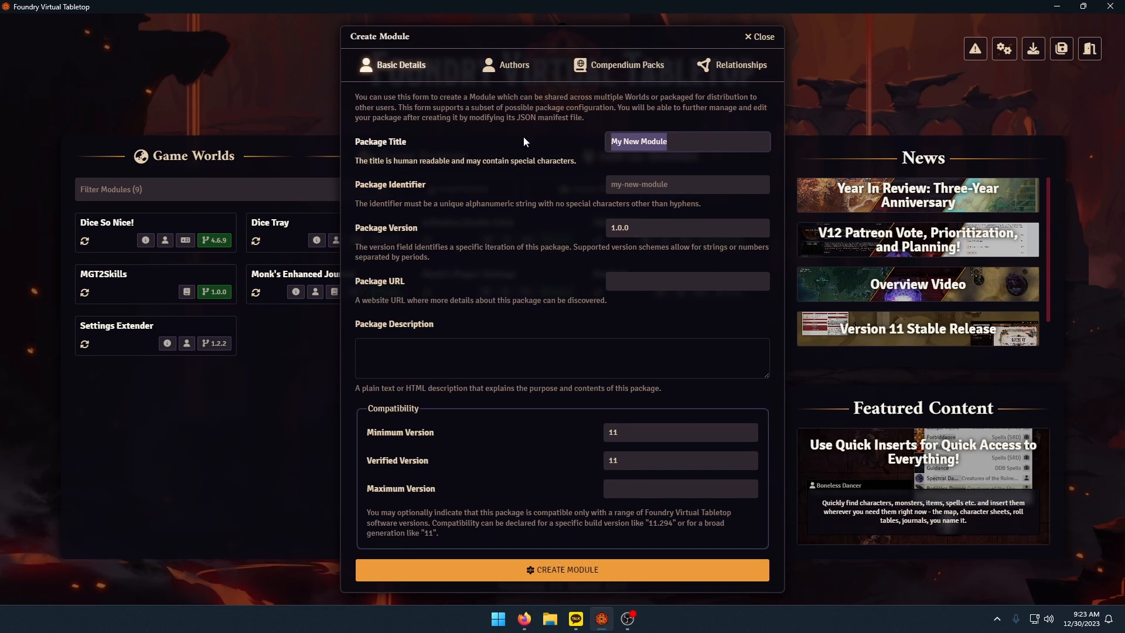
type("SharedData")
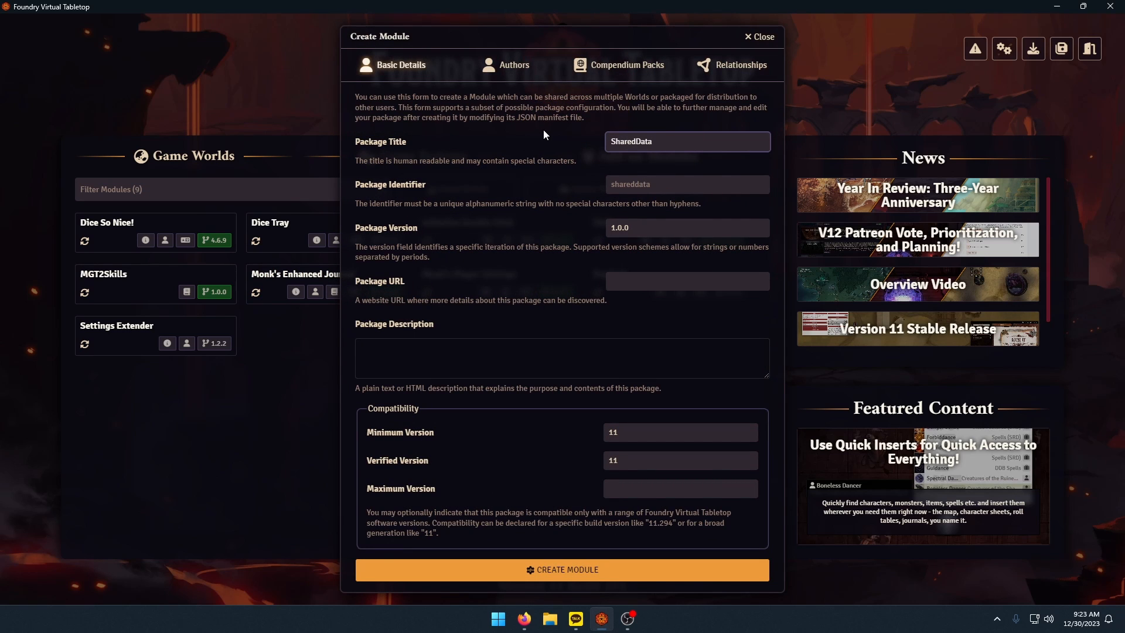
left_click(482, 139)
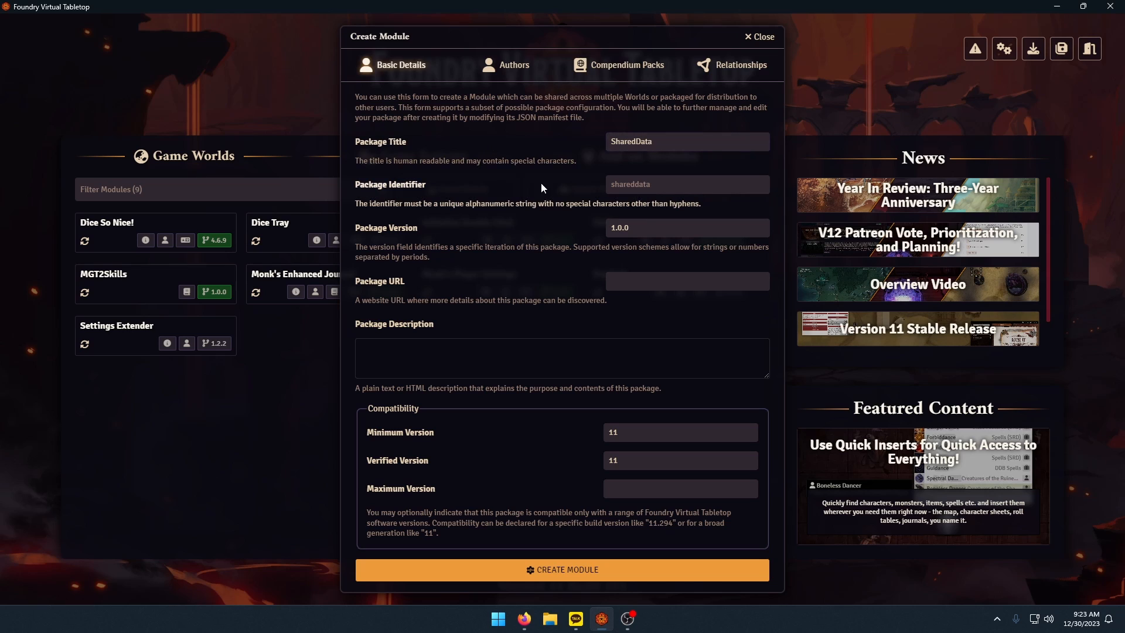
Add a compendium pack labelled TravellerData to the new module.
left_click(515, 70)
left_click(599, 76)
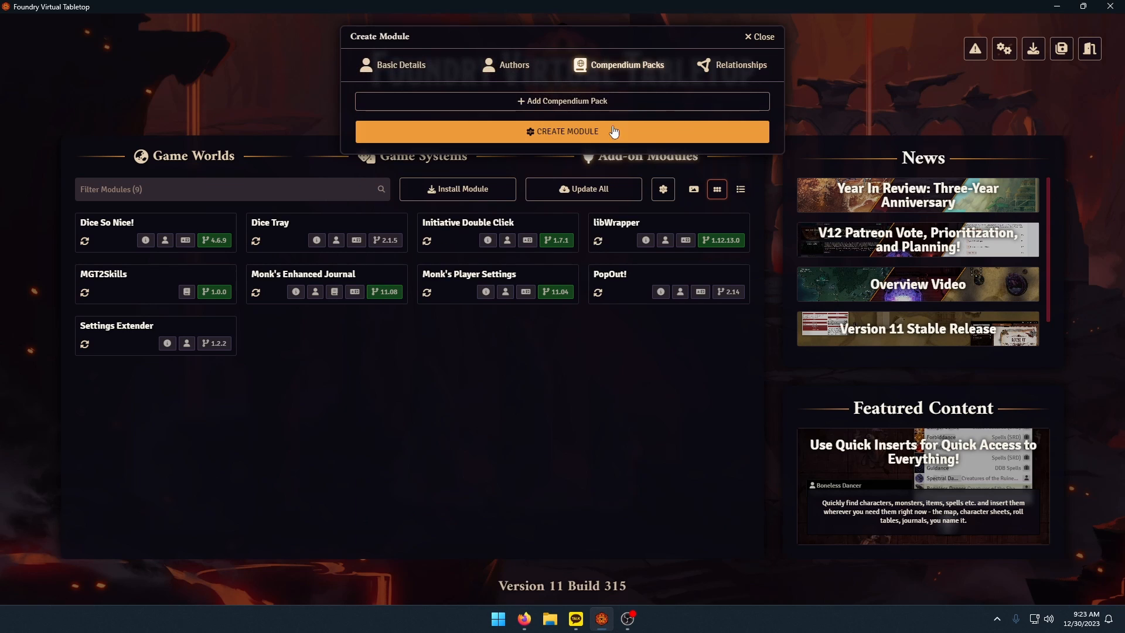
left_click(534, 104)
left_click_drag(649, 112, 508, 120)
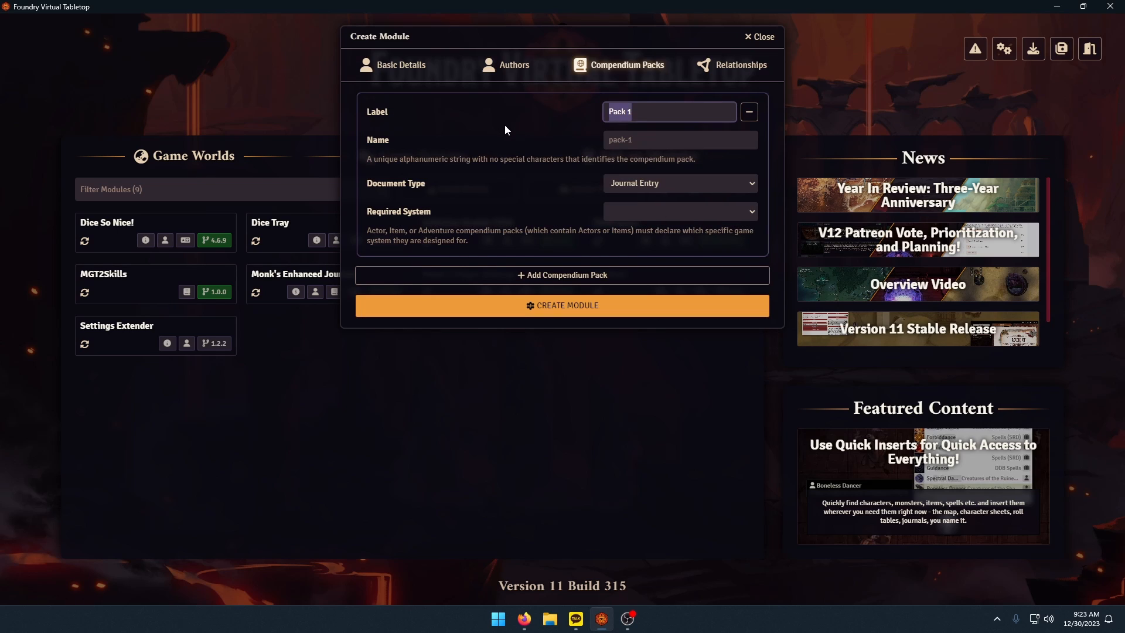
type("TravellerData")
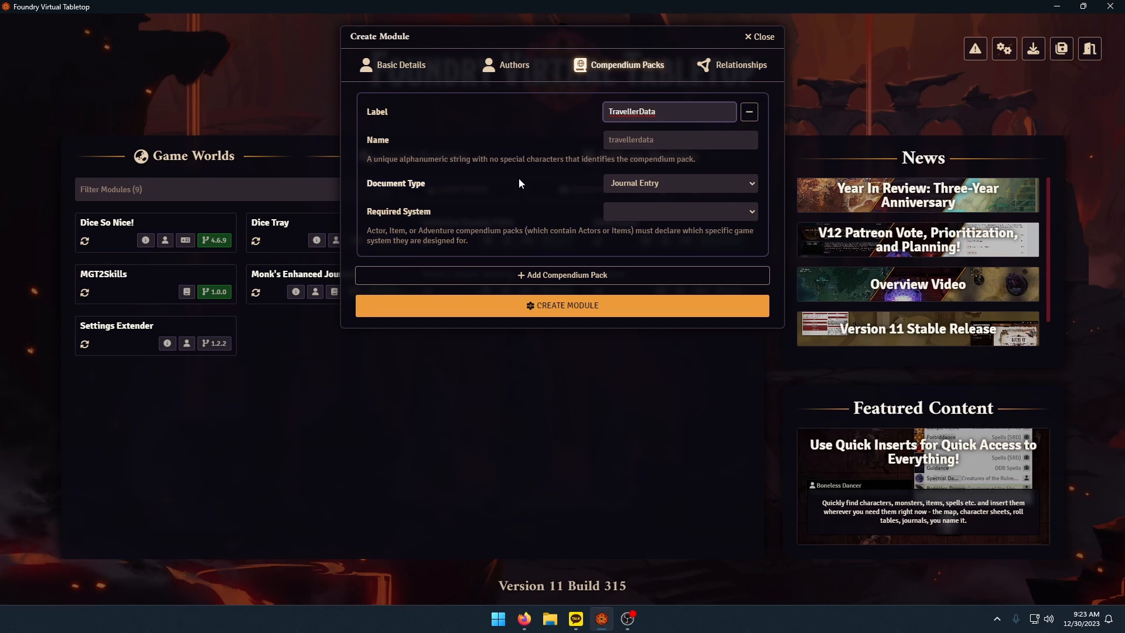
Set the pack's document type to Adventure and required system to Twodsix - Cepheus & Traveller (Unofficial), and create the module.
left_click(665, 184)
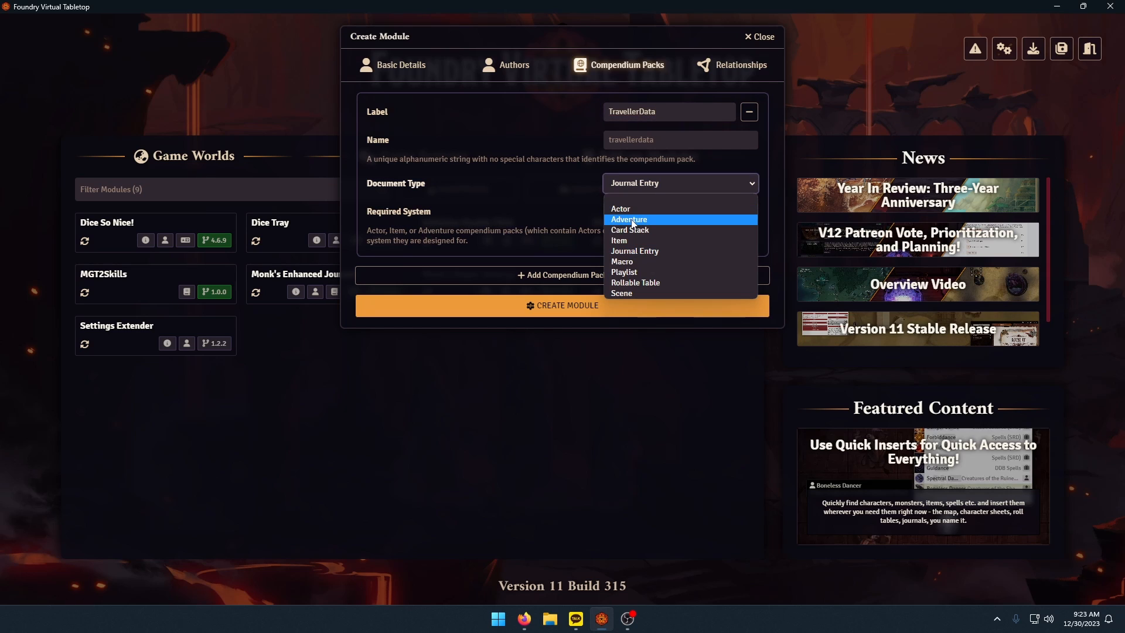
left_click(630, 220)
left_click(616, 213)
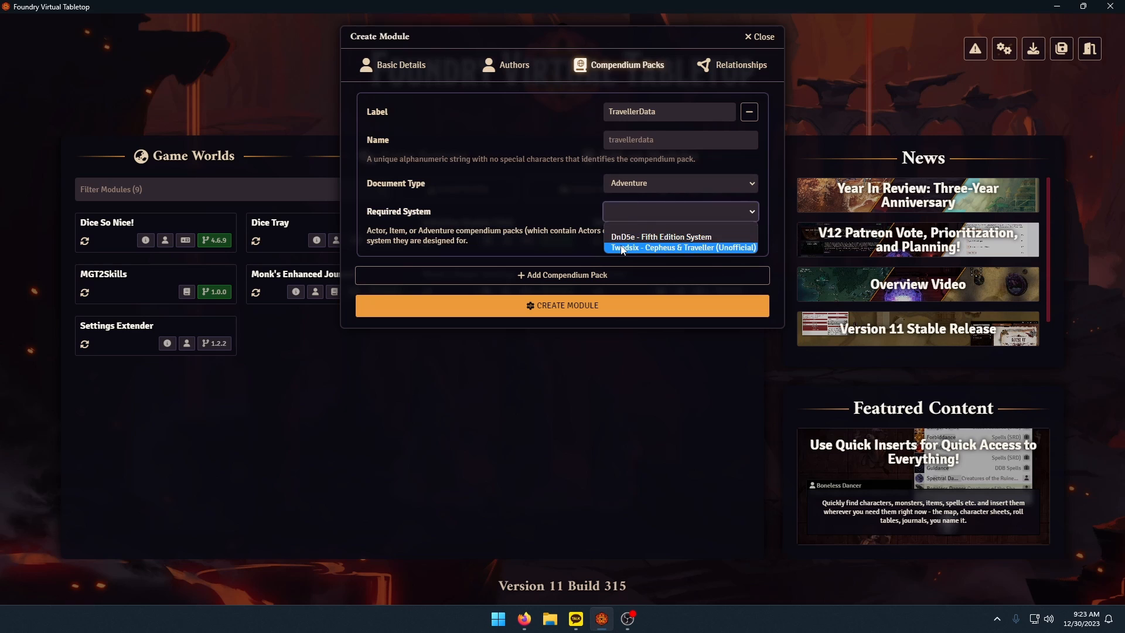
left_click(625, 248)
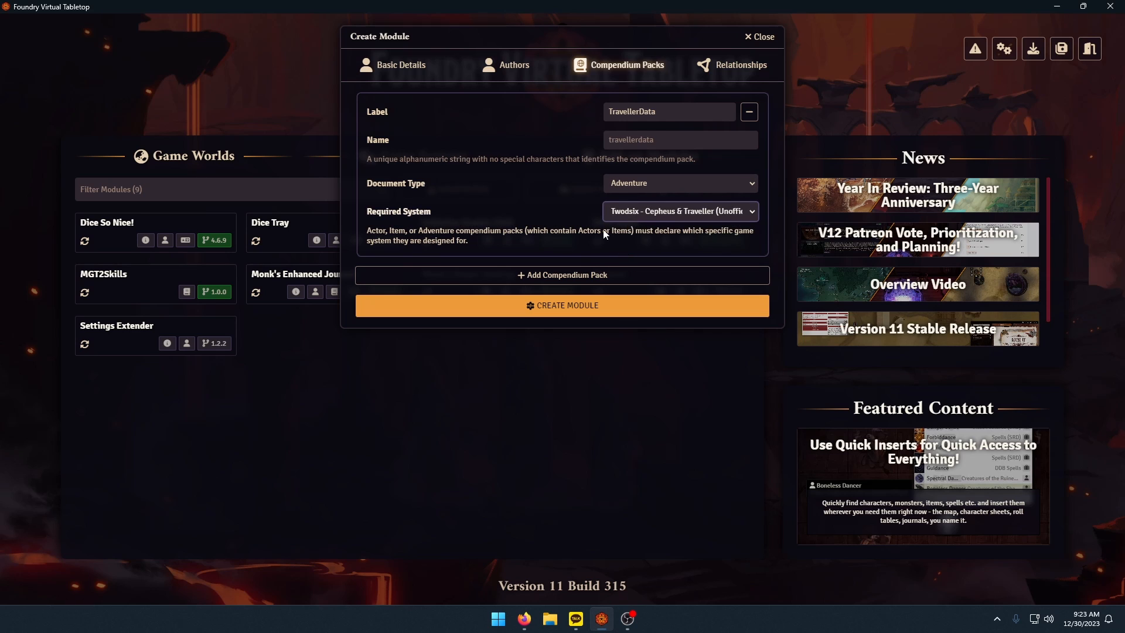
left_click(506, 308)
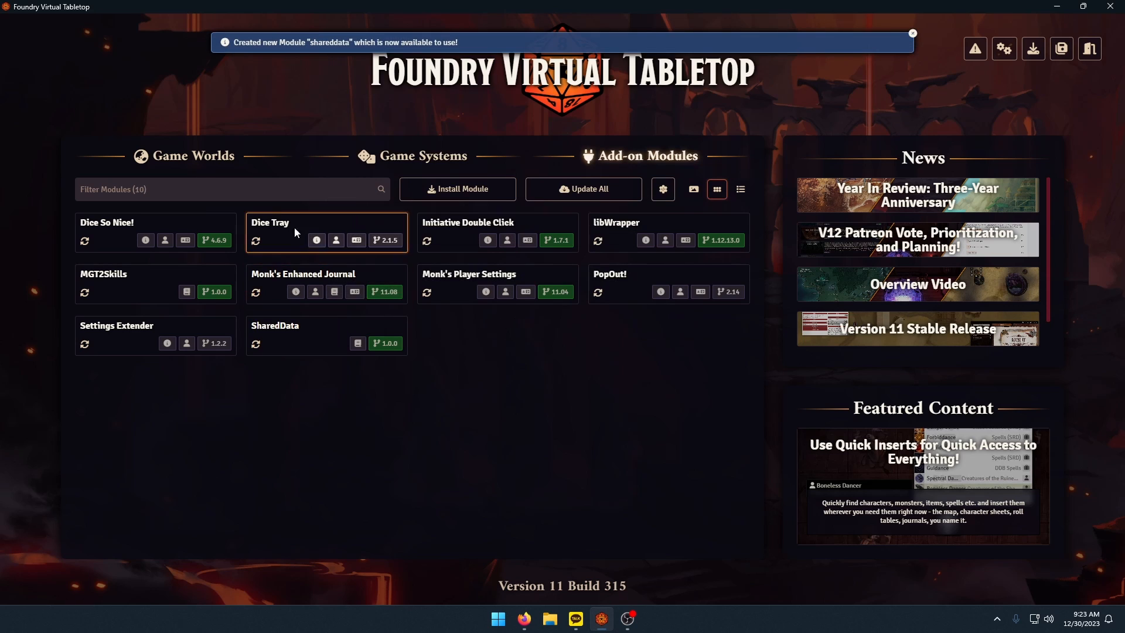
Launch the Test world from the game worlds and join its session as Gamemaster.
left_click(203, 157)
left_click(182, 287)
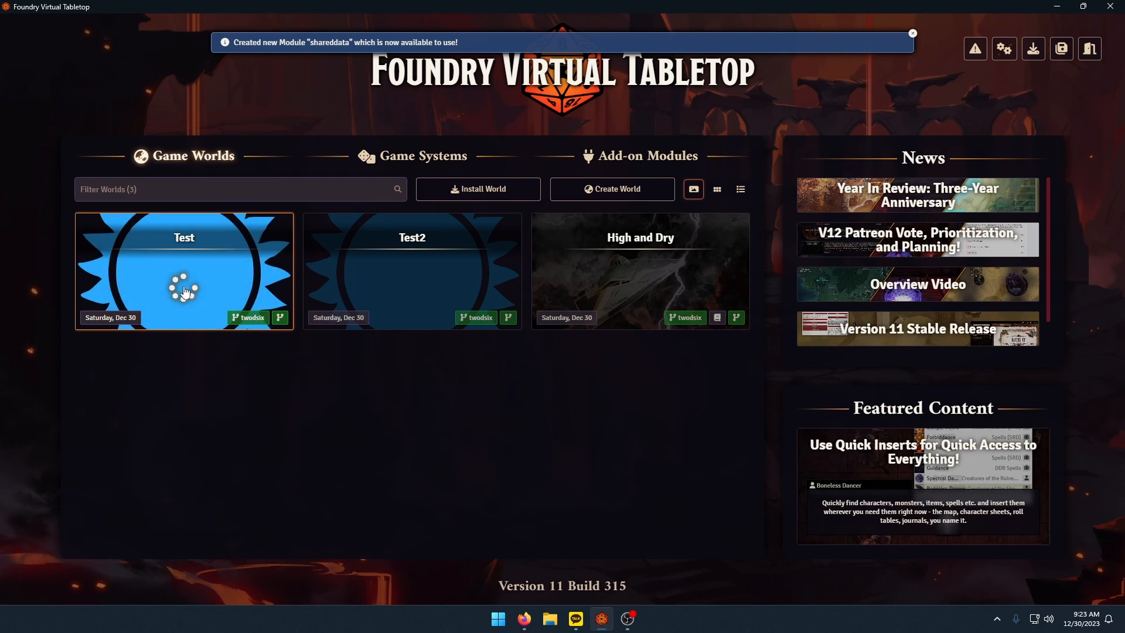
left_click(371, 232)
left_click(353, 245)
left_click(483, 278)
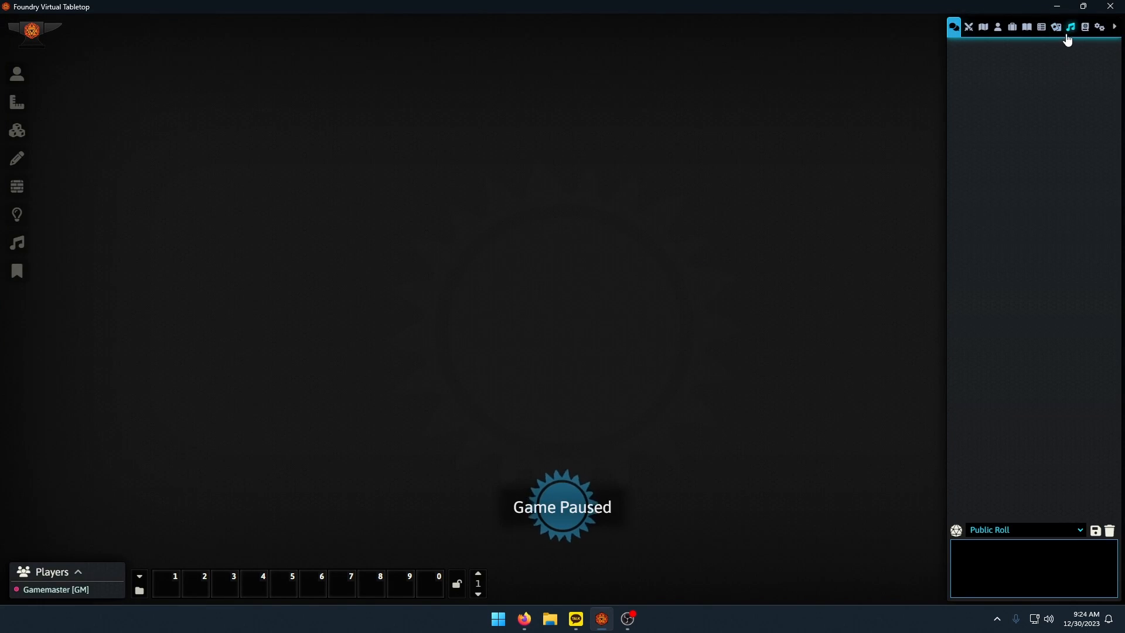
Activate the SharedData module for this world, save the module settings with a reload, and show the compendium packs.
left_click(1012, 29)
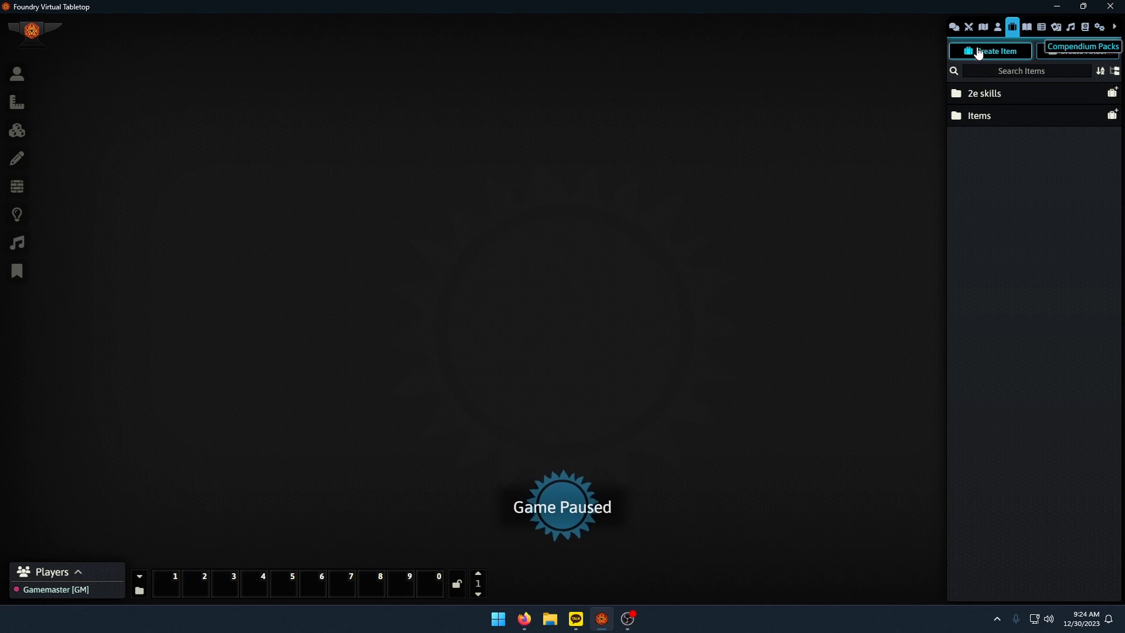
left_click(1099, 27)
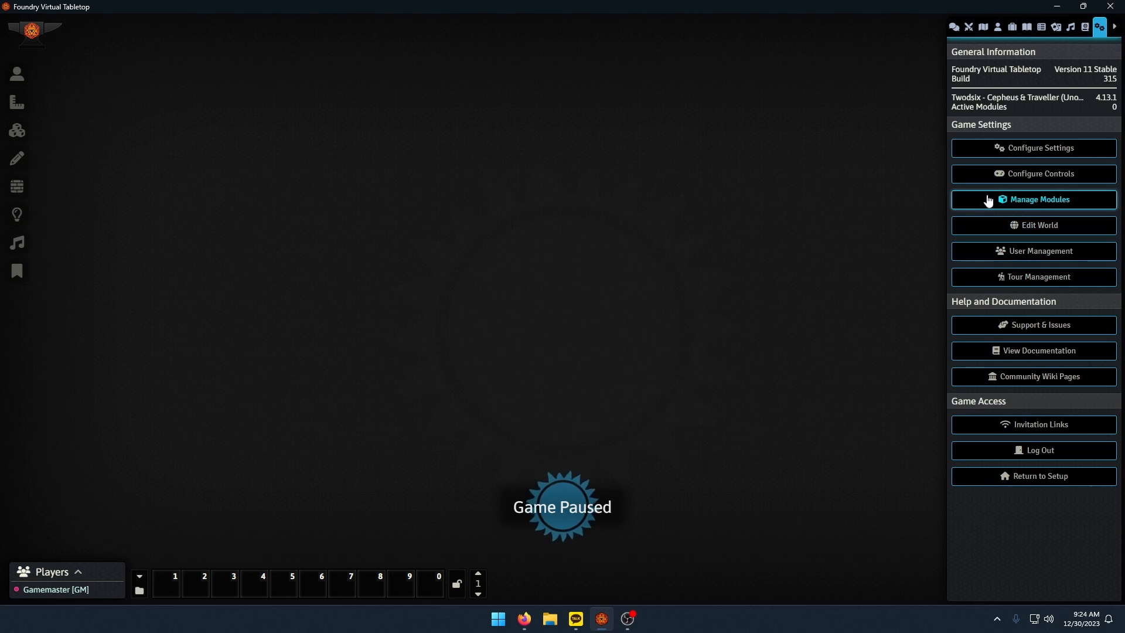
left_click(1018, 201)
left_click(379, 323)
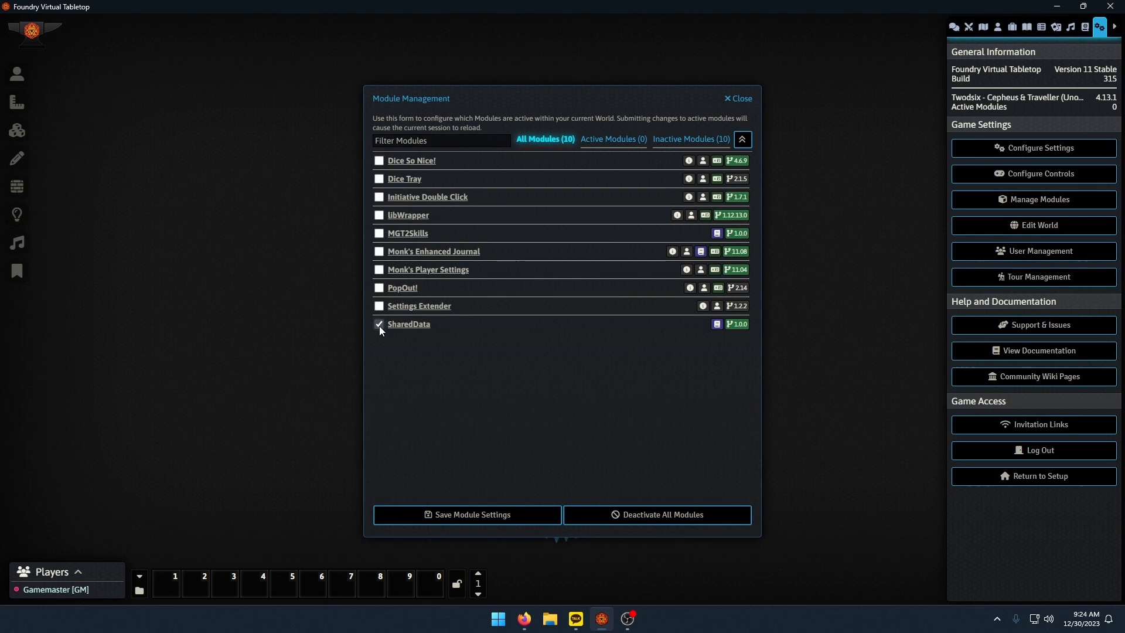
left_click(469, 523)
left_click(530, 332)
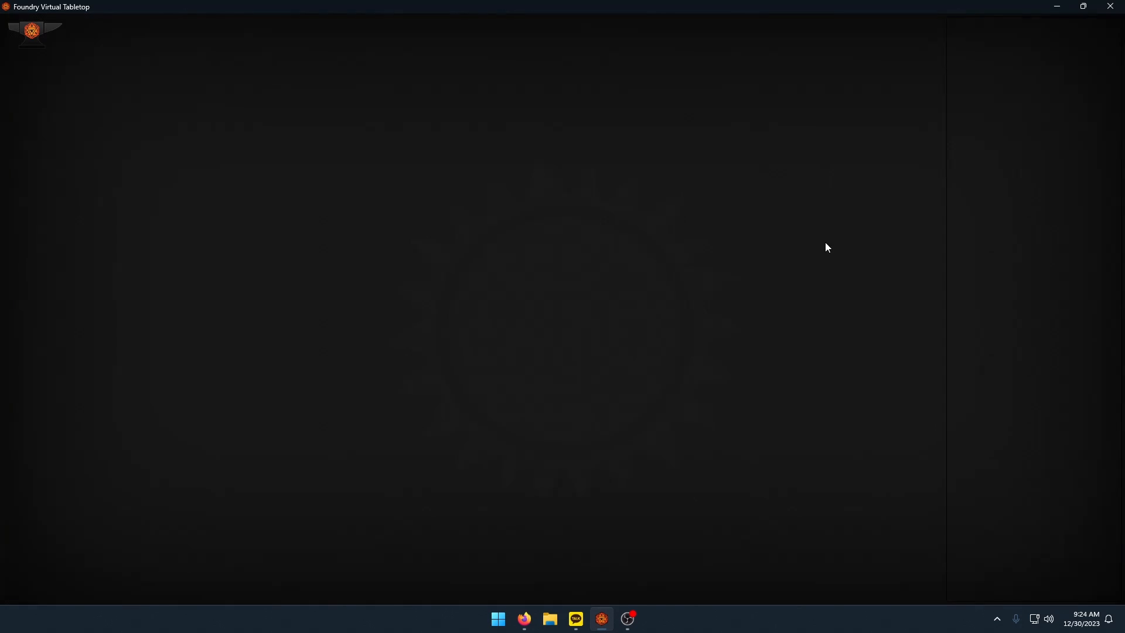
left_click(1085, 27)
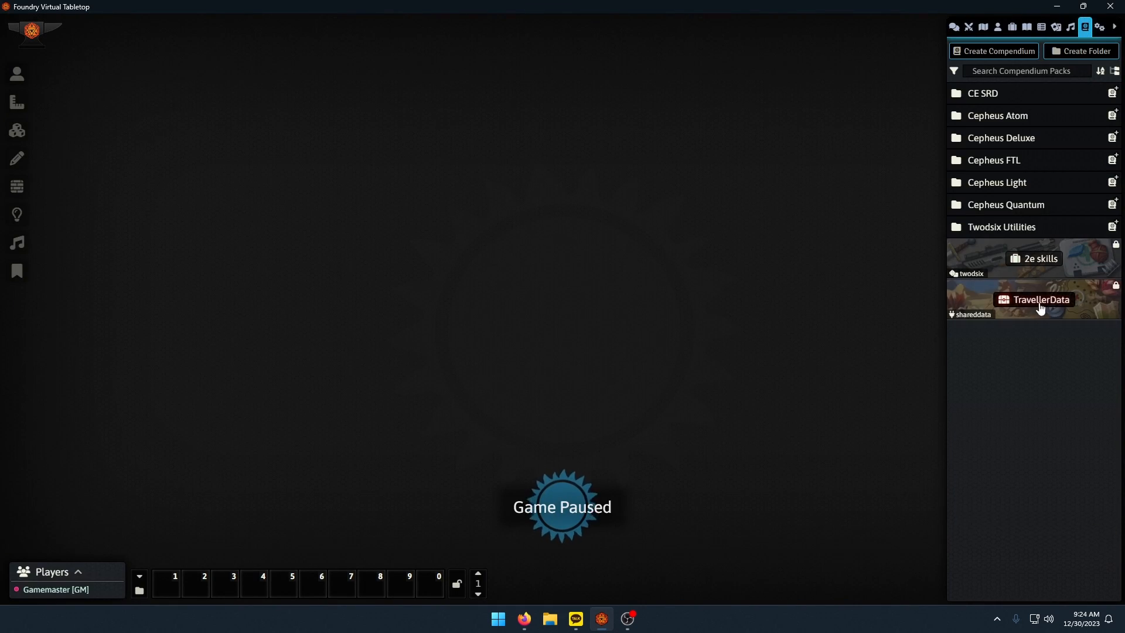
Open the TravellerData compendium and unlock it for editing.
left_click(1049, 310)
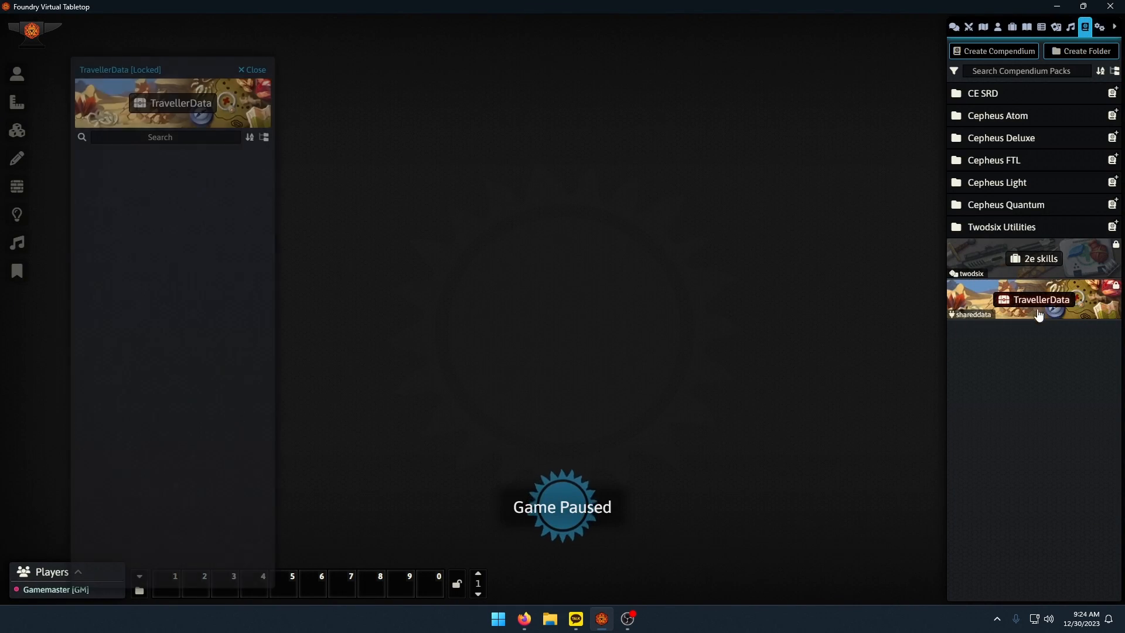
right_click(1029, 307)
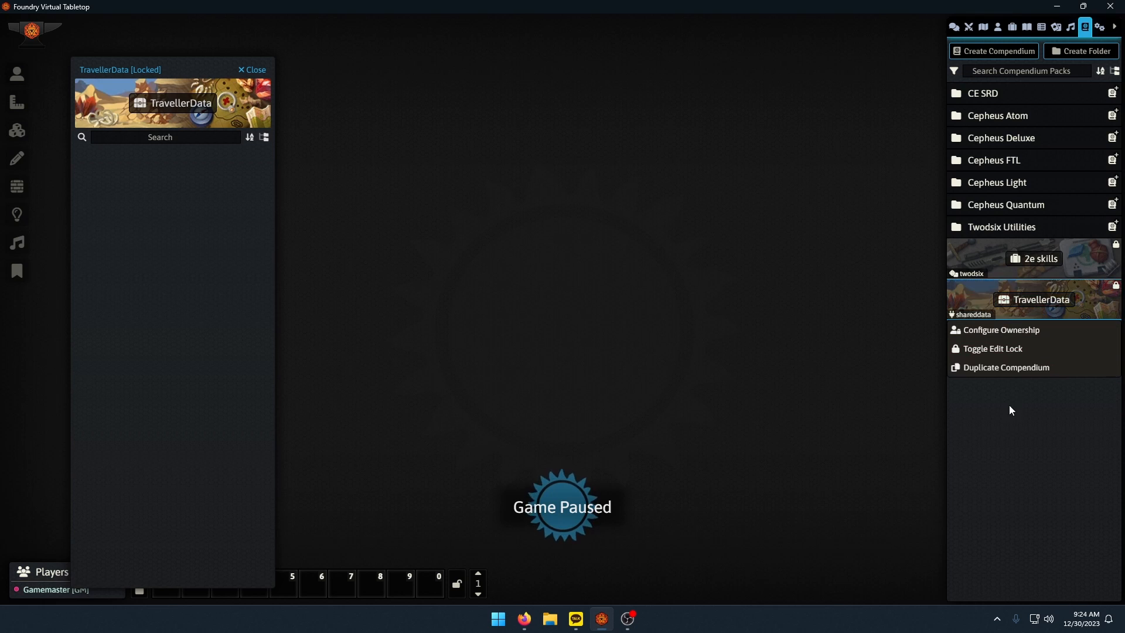
left_click(990, 350)
left_click(764, 383)
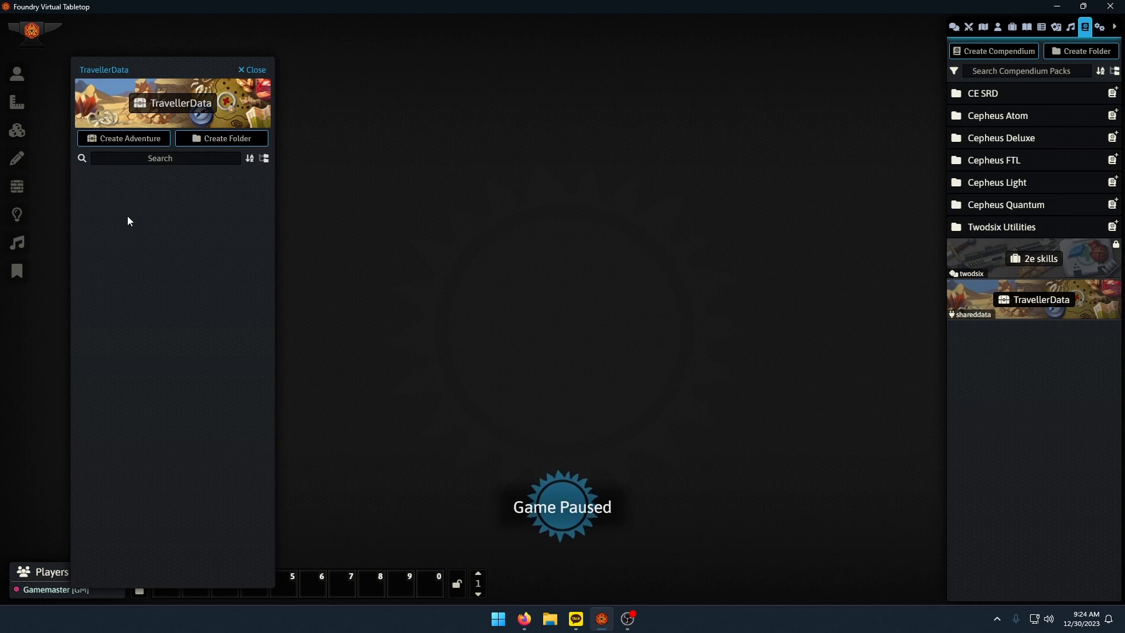
left_click_drag(173, 70, 133, 51)
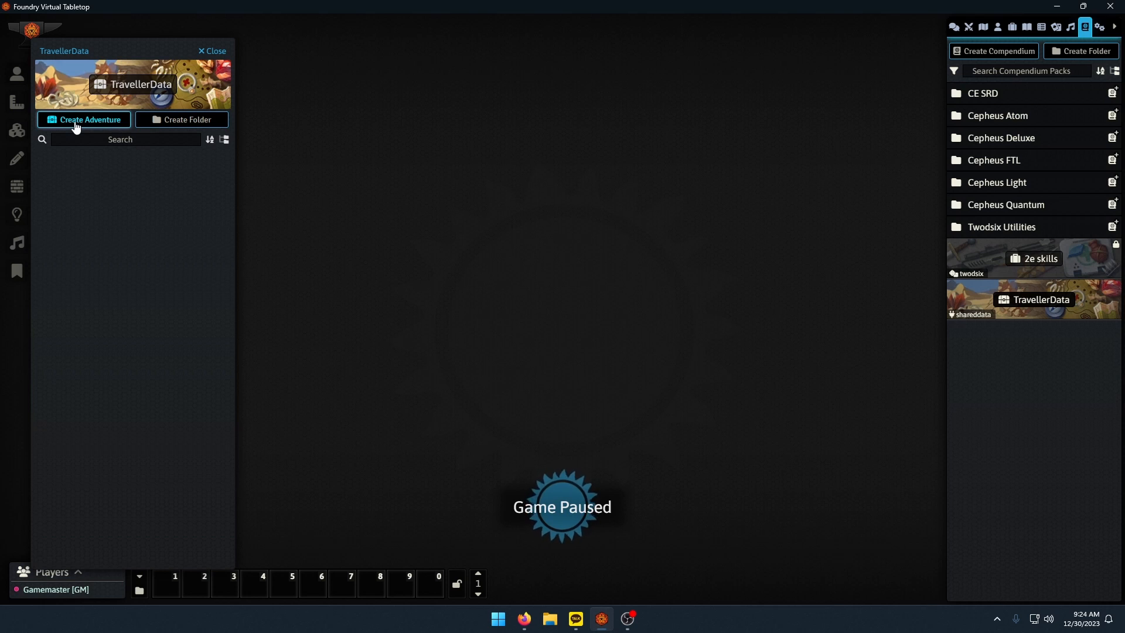
Create an adventure in the TravellerData compendium and name it Traveller Data.
left_click(76, 120)
left_click_drag(552, 96, 351, 75)
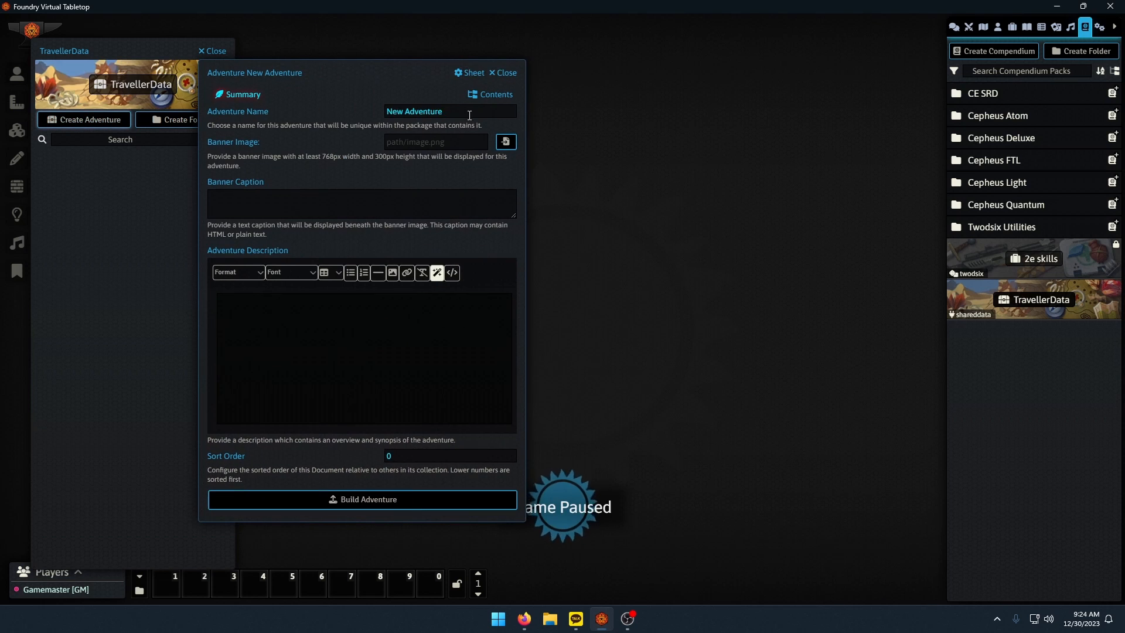
triple_click(469, 115)
type("Traveller Data")
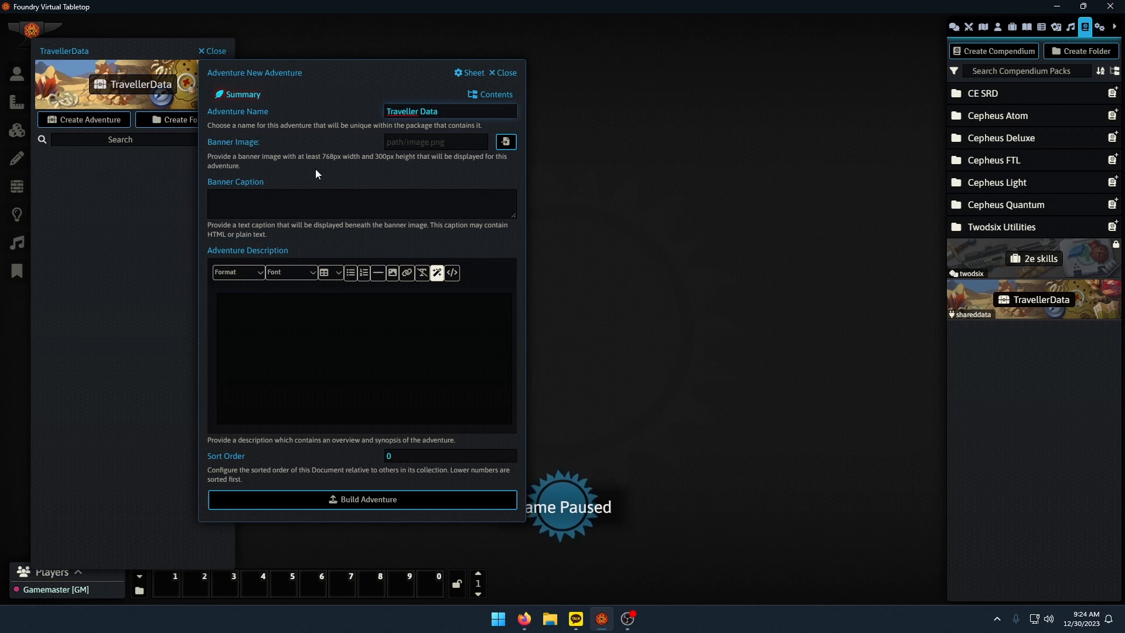
left_click_drag(359, 73, 413, 70)
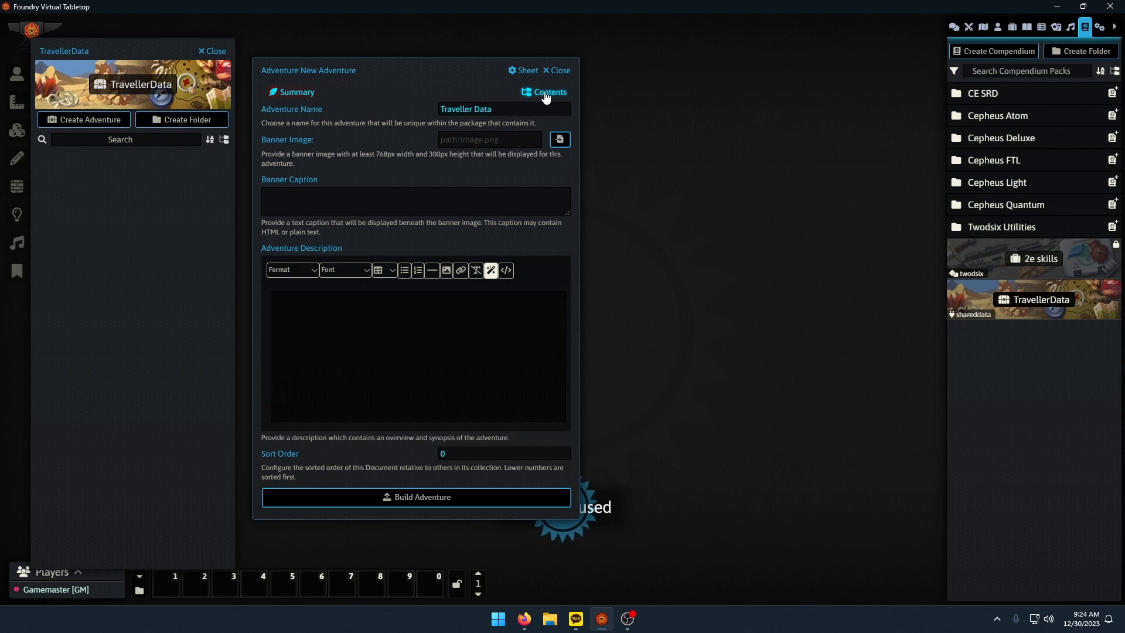
Add the NPCs actor folder and the 2e skills and Items folders to the adventure's contents, and review the included entries.
left_click(546, 93)
left_click(997, 26)
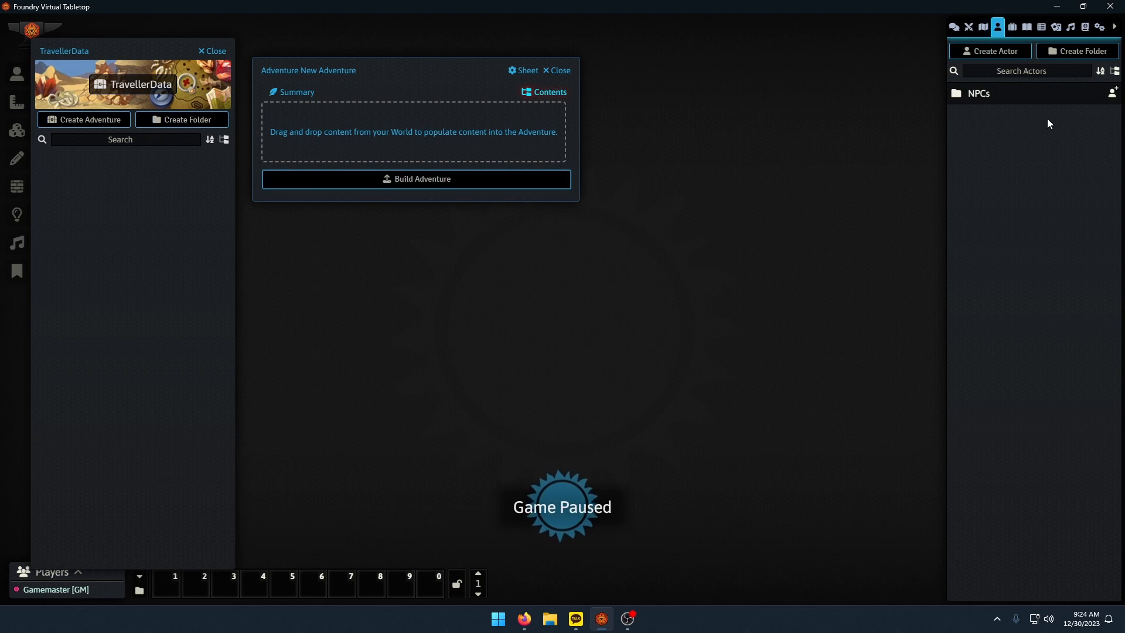
left_click_drag(987, 96, 457, 156)
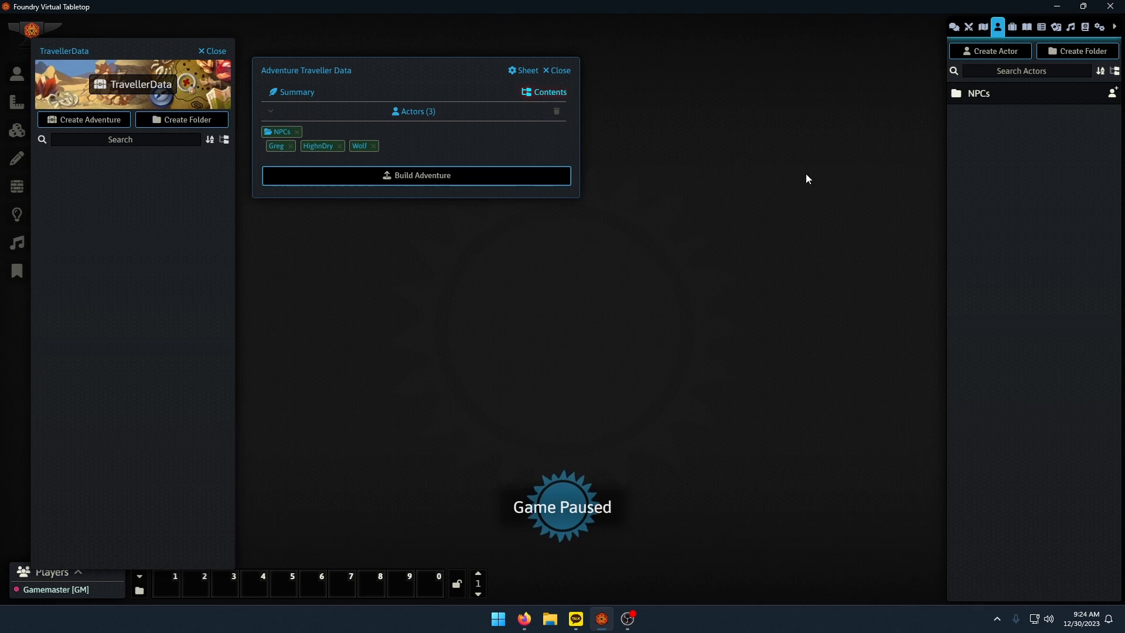
left_click(1013, 26)
left_click_drag(984, 93, 530, 154)
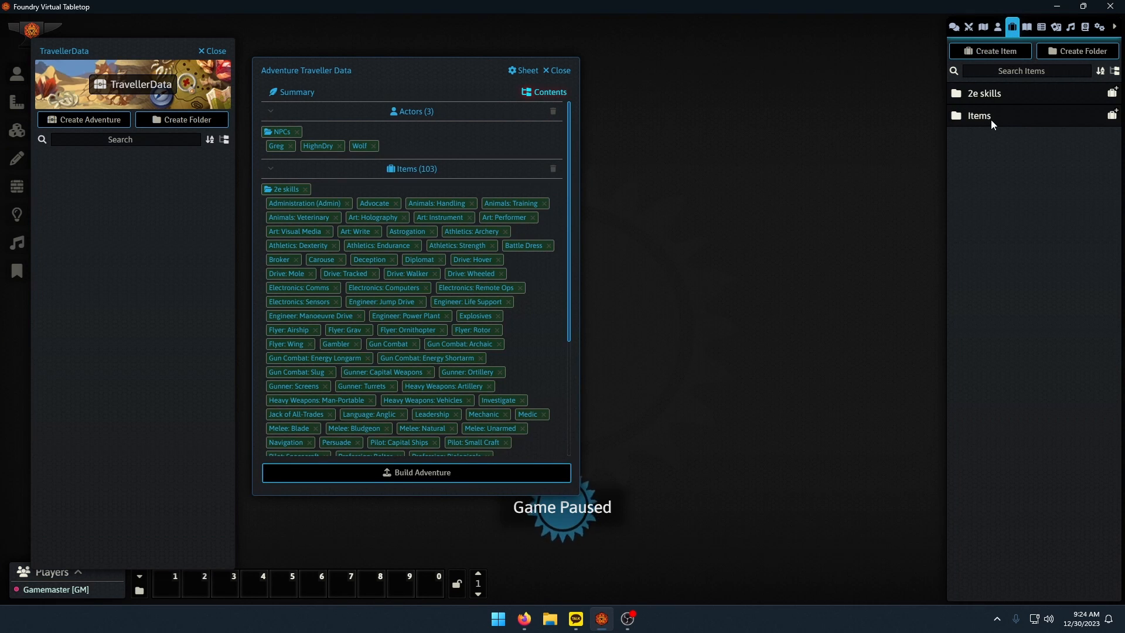
left_click_drag(990, 119, 503, 247)
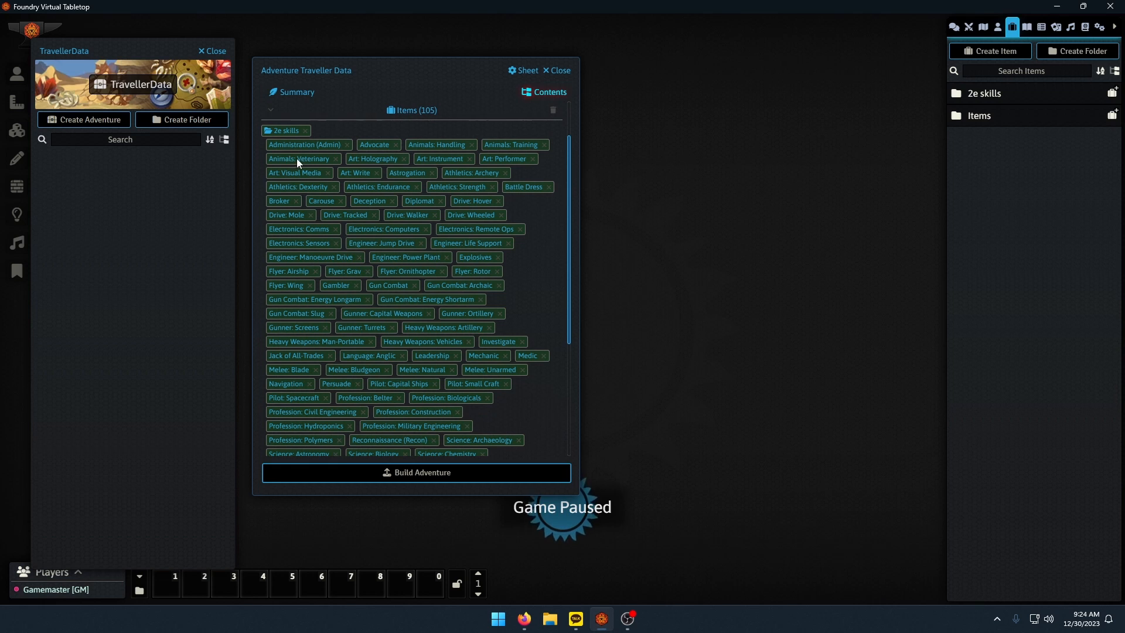
scroll(413, 220, "down", 4)
scroll(328, 393, "up", 5)
scroll(321, 396, "down", 5)
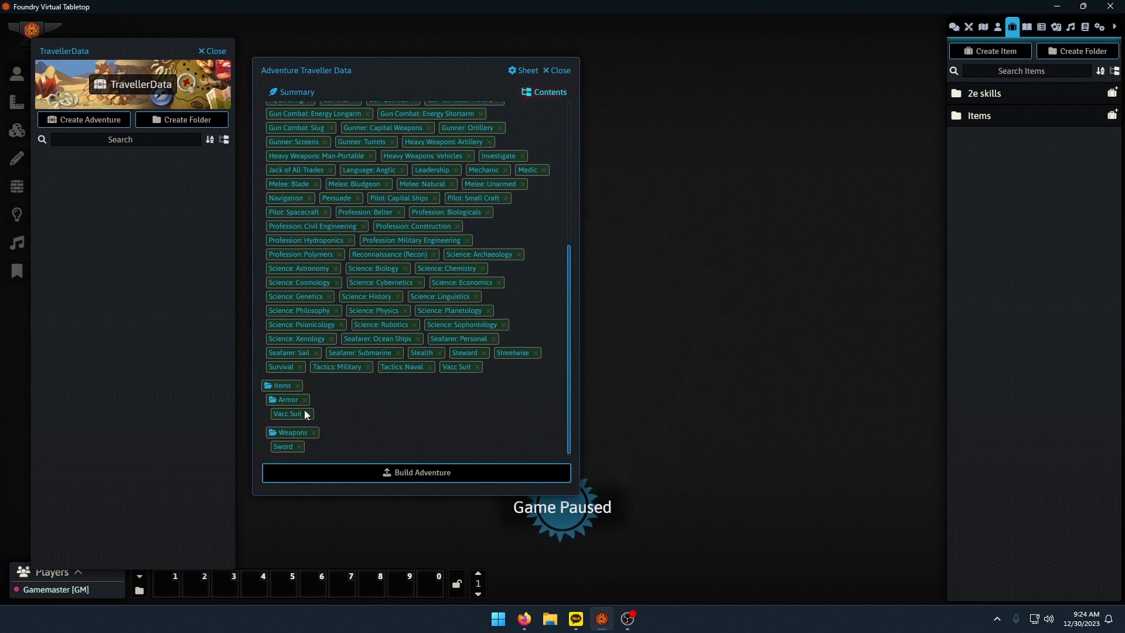
scroll(289, 252, "up", 5)
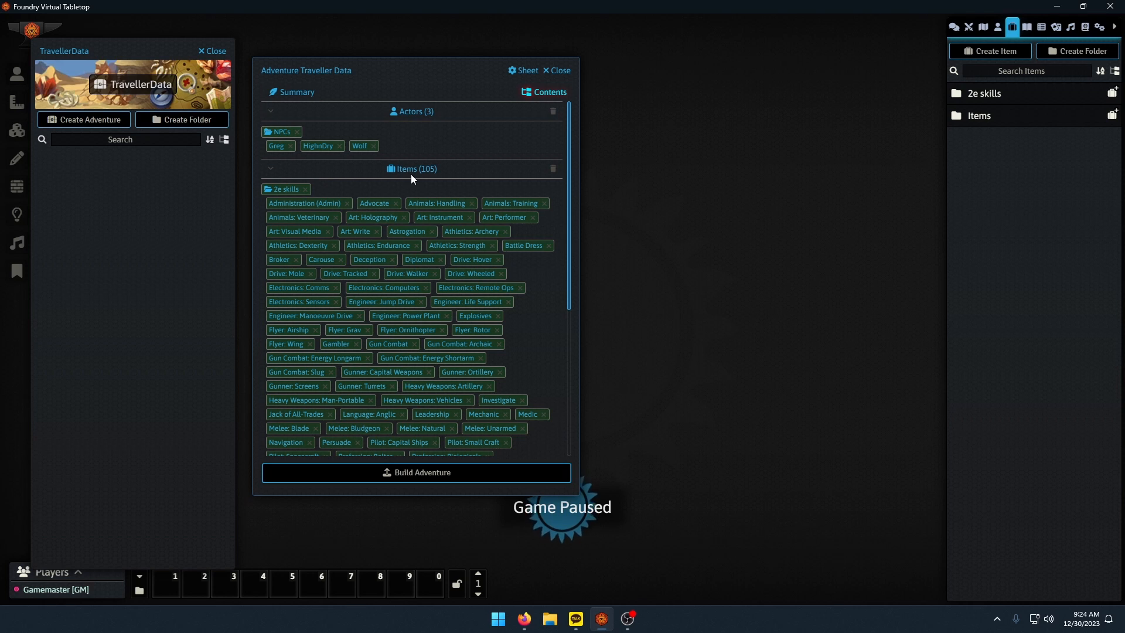
left_click(273, 169)
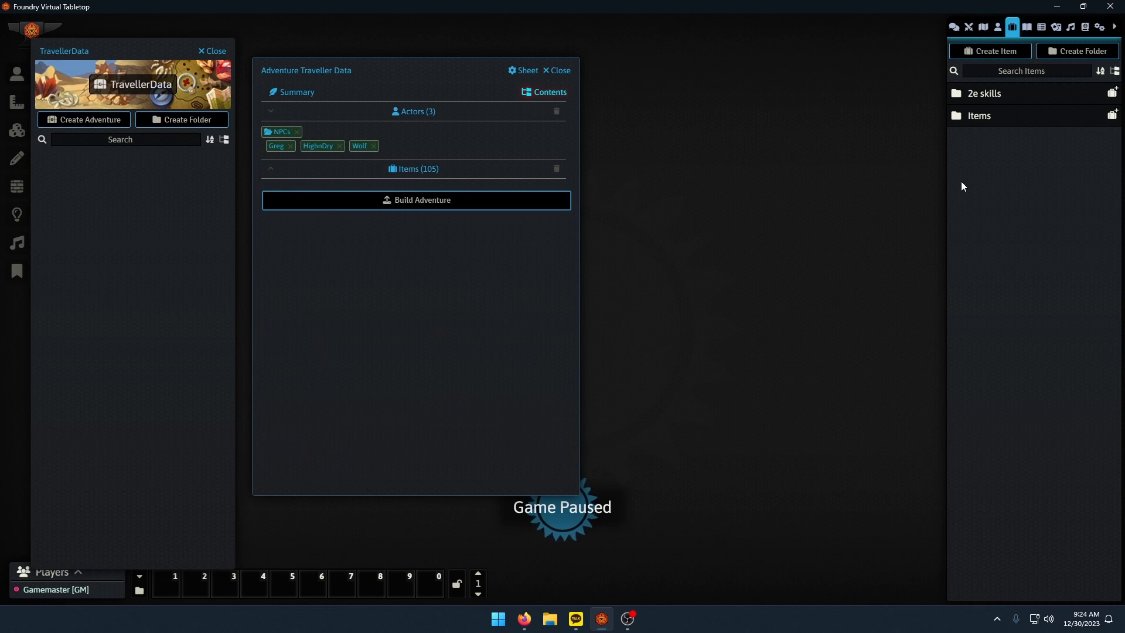
left_click(983, 27)
left_click(990, 51)
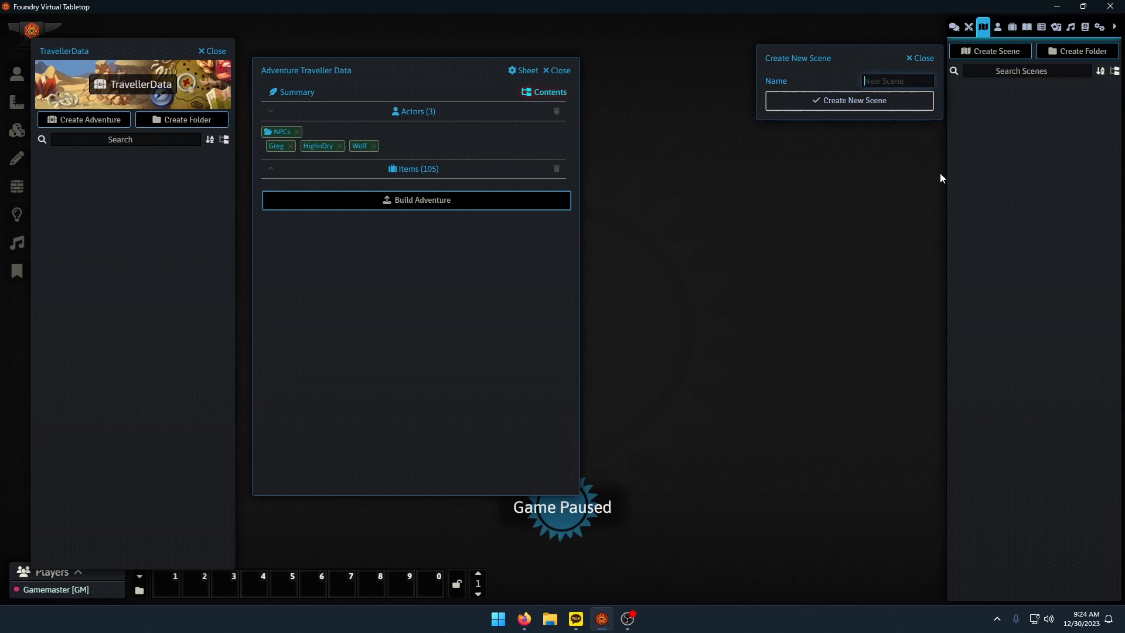
left_click(920, 58)
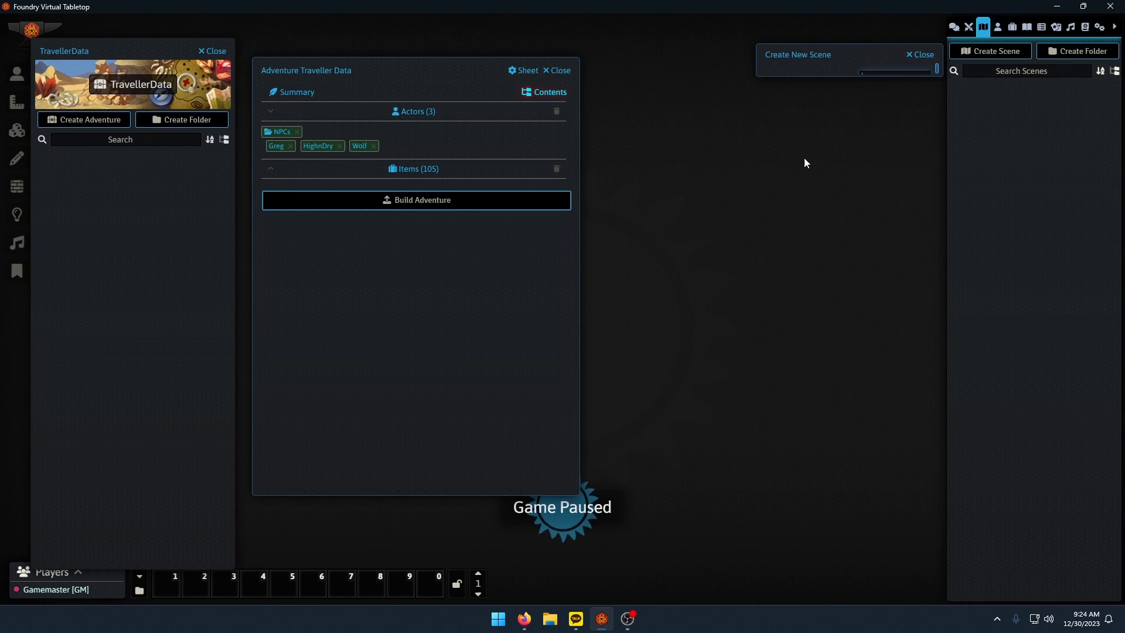
Build the Traveller Data adventure from the collected actors and items.
left_click(272, 170)
scroll(413, 231, "down", 5)
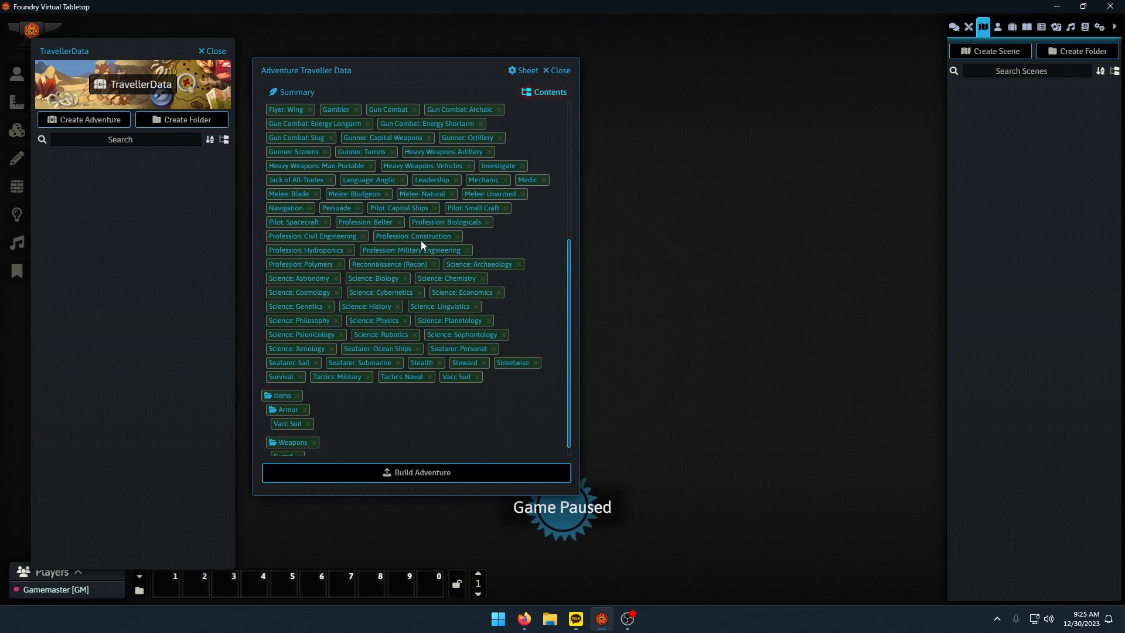
left_click(398, 479)
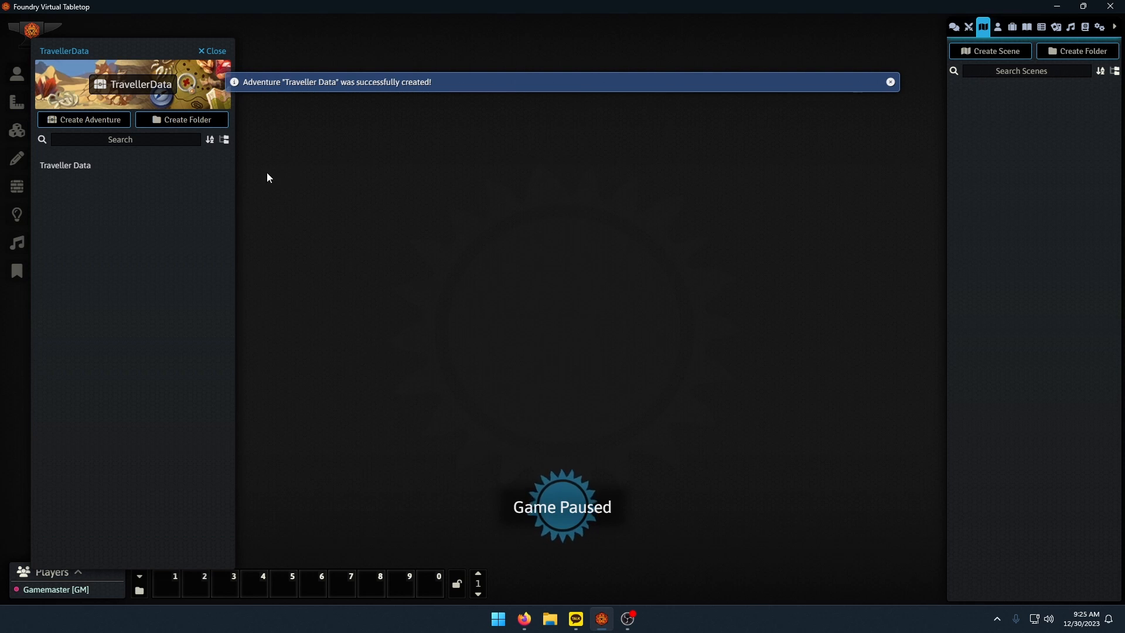
Lock the TravellerData compendium against editing again and close it.
left_click(1085, 27)
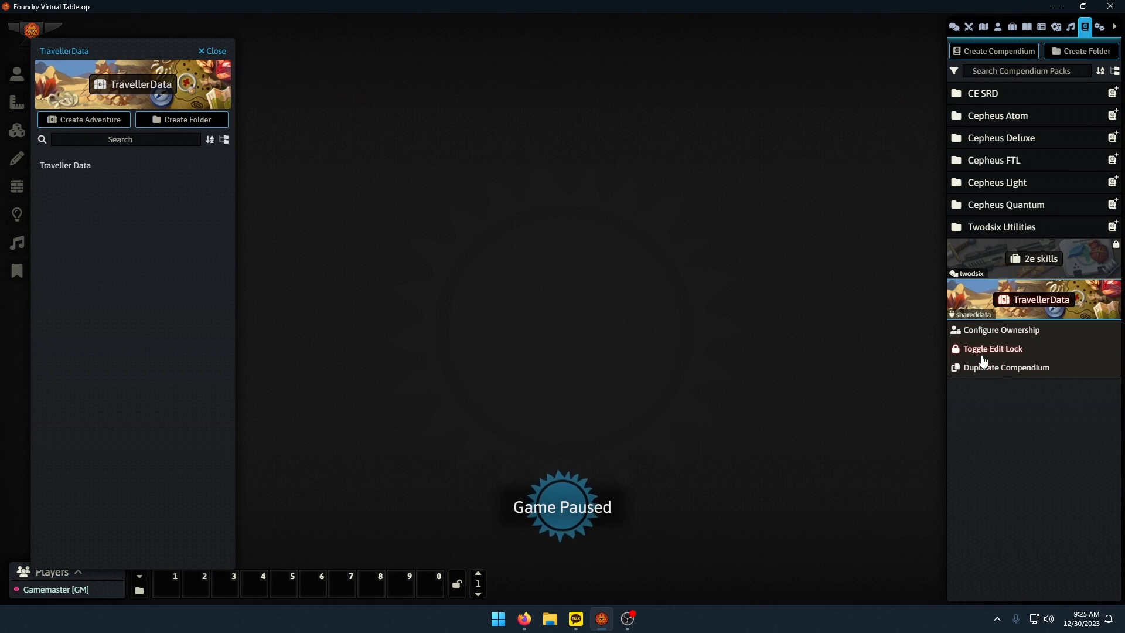
left_click(992, 349)
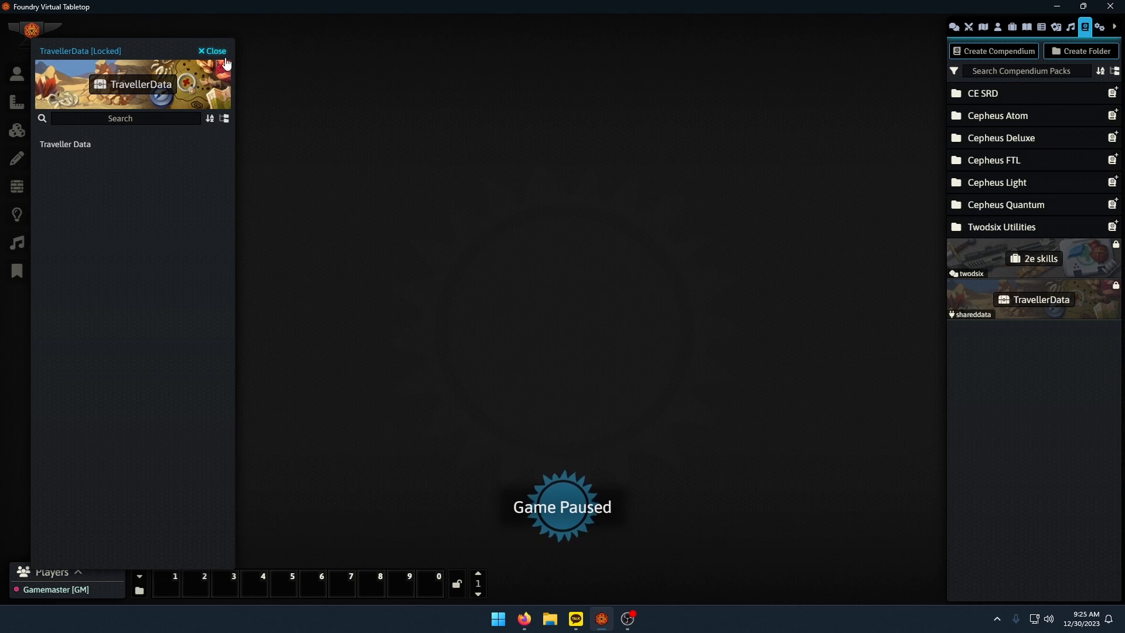
left_click(212, 51)
Return to setup, launch the Test2 world and join its session as Gamemaster.
left_click(1100, 28)
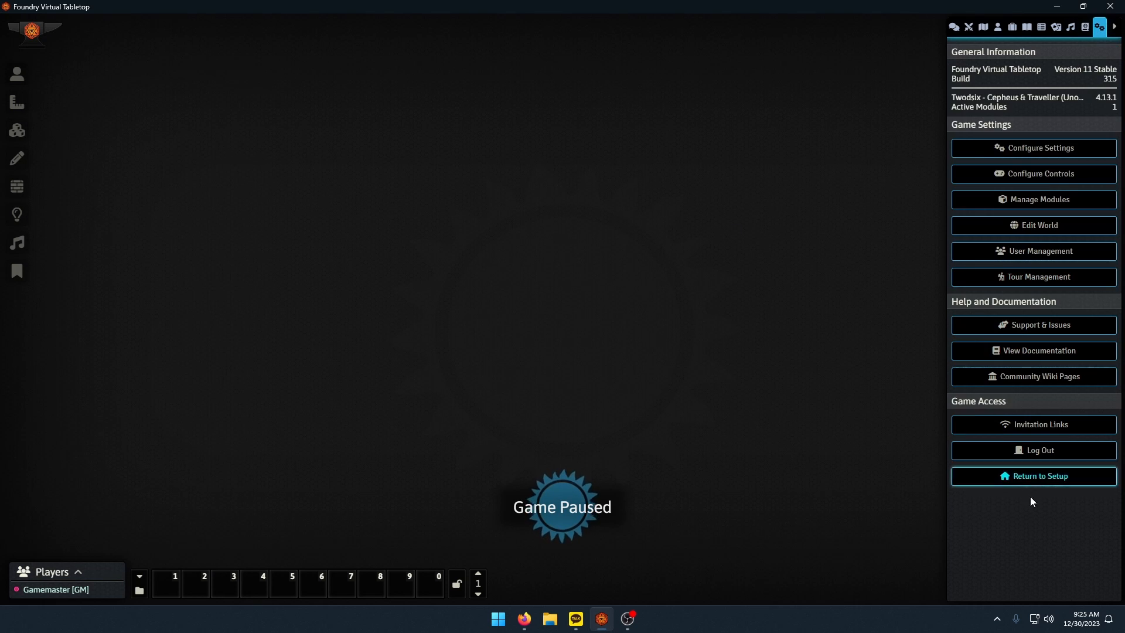
left_click(1034, 481)
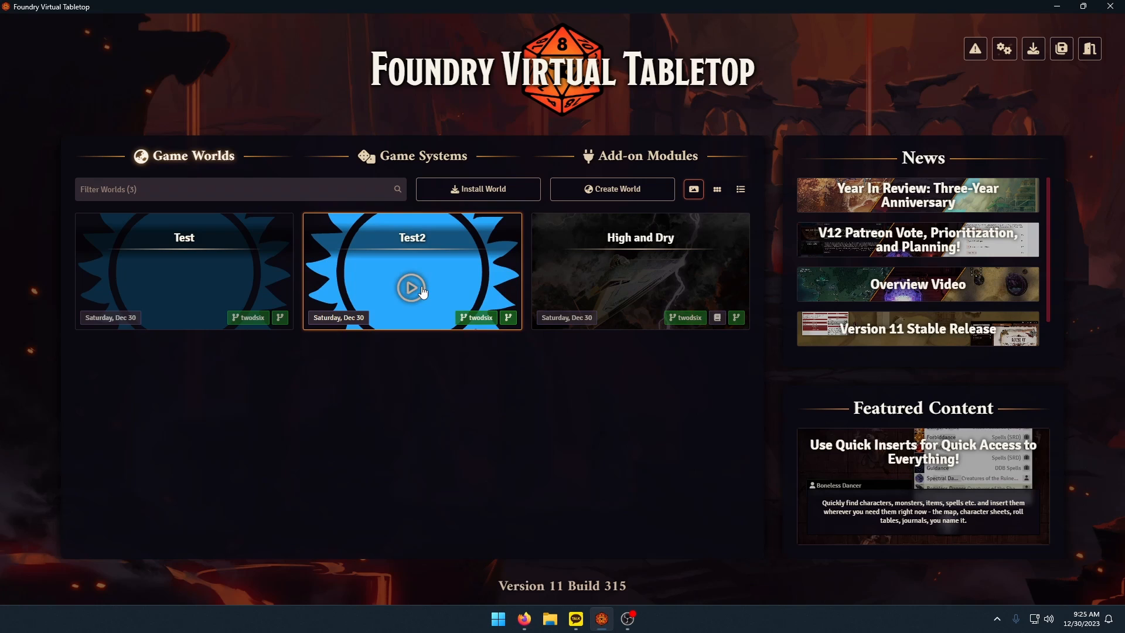
left_click(413, 286)
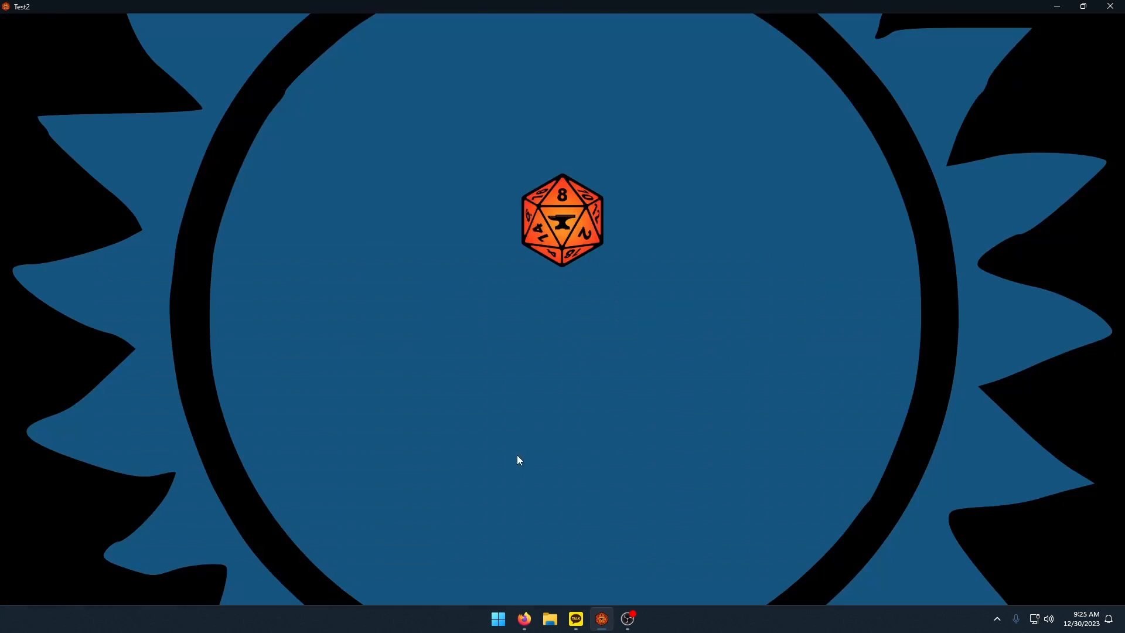
left_click(413, 220)
left_click(389, 245)
left_click(407, 278)
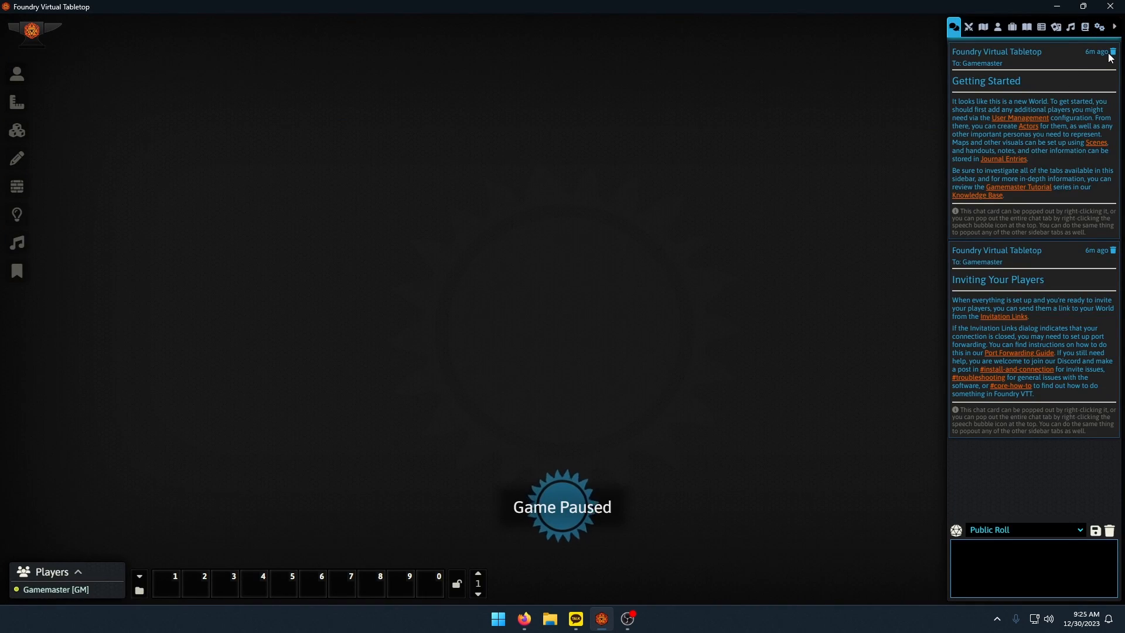
Delete the Getting Started chat message and look at the Twodsix - Cepheus & Traveller (Unofficial) game settings.
left_click(1113, 53)
left_click(1099, 27)
left_click(1016, 148)
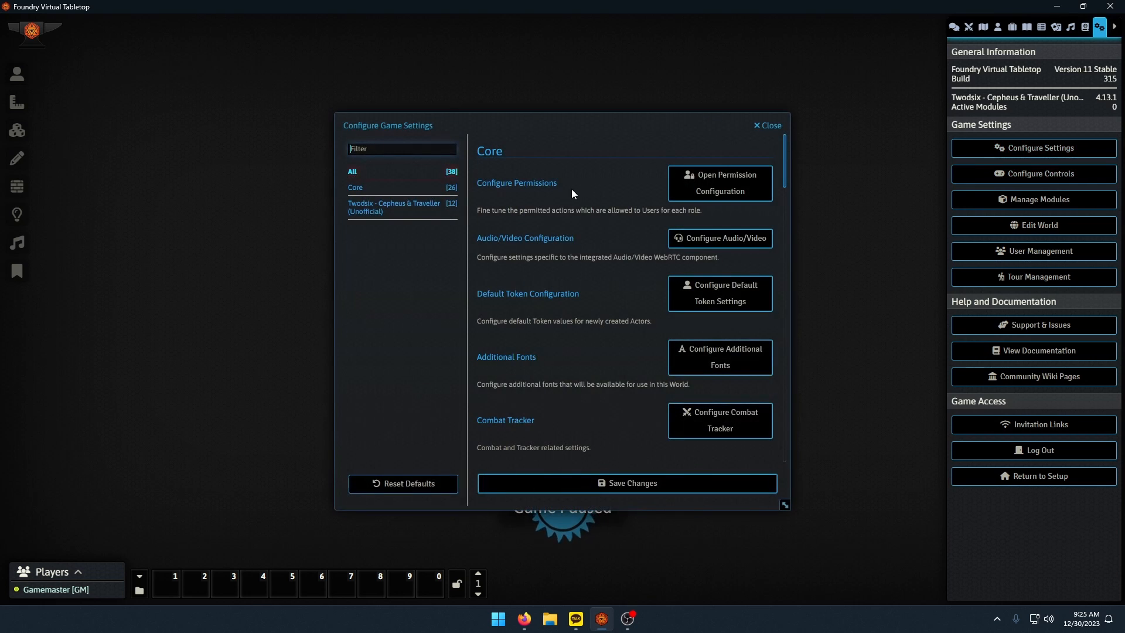
left_click(409, 212)
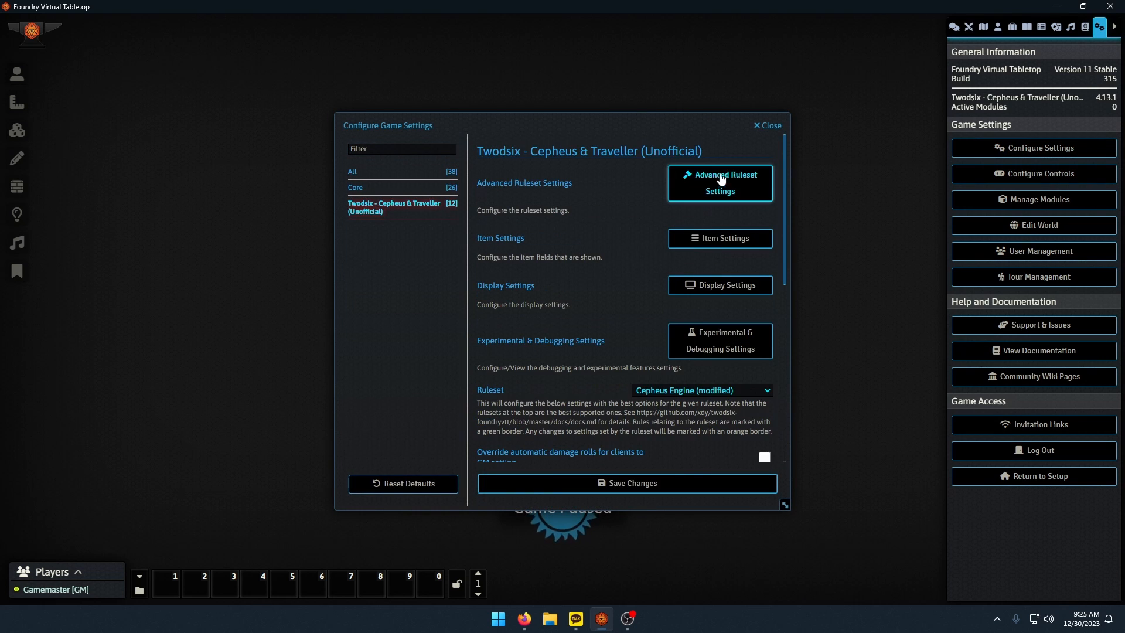
left_click(770, 126)
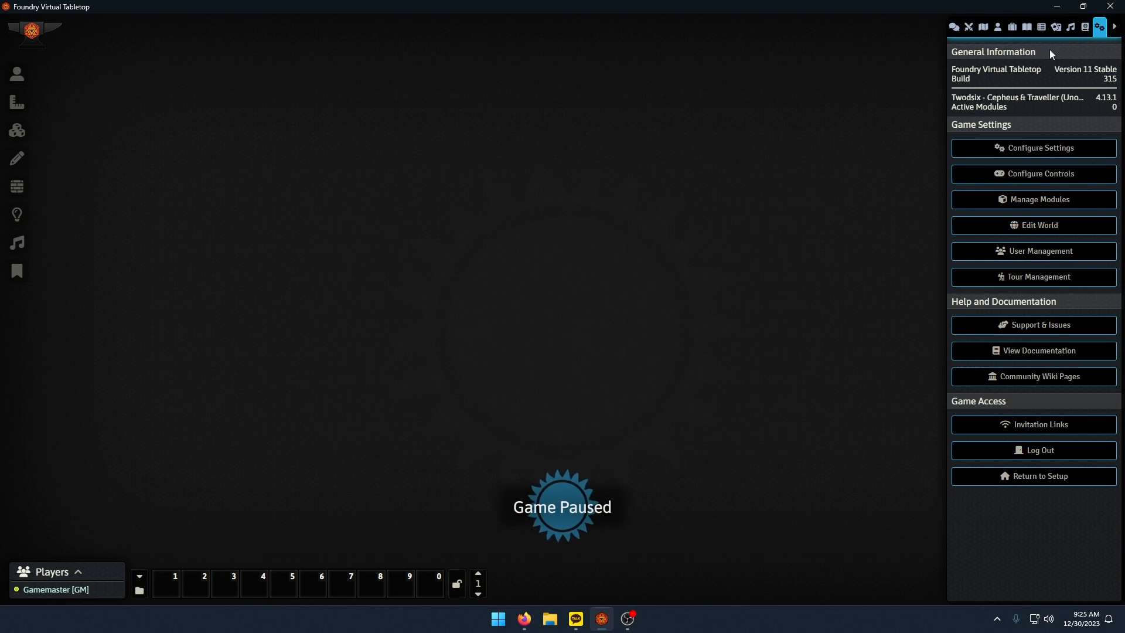
Activate the SharedData module in the Test2 world and save the module settings.
left_click(1046, 202)
left_click(376, 328)
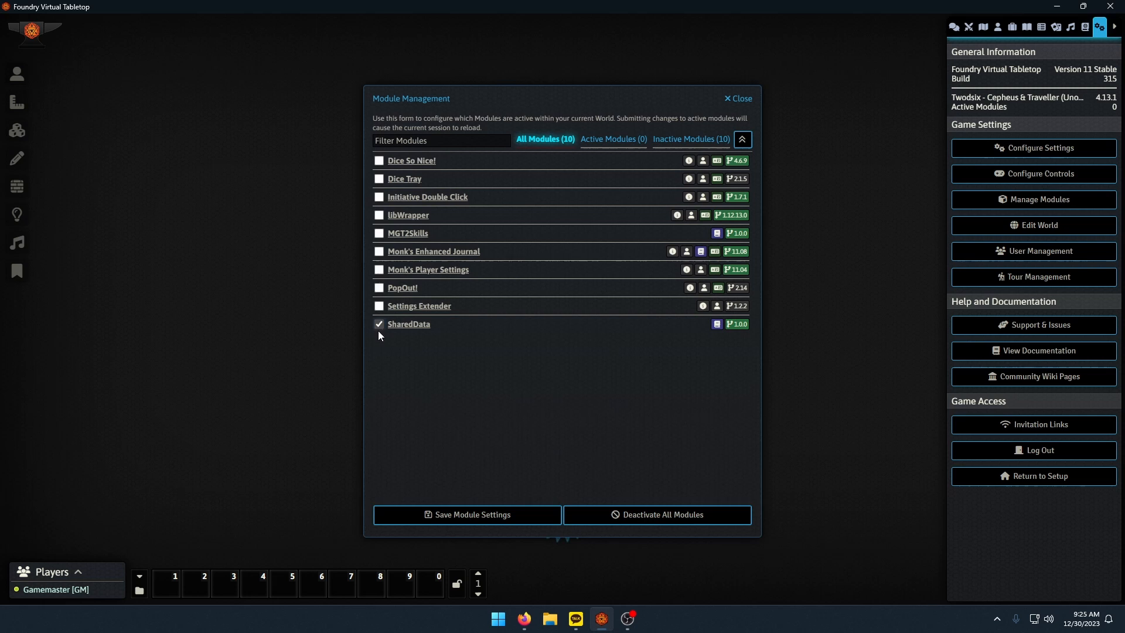
left_click(469, 516)
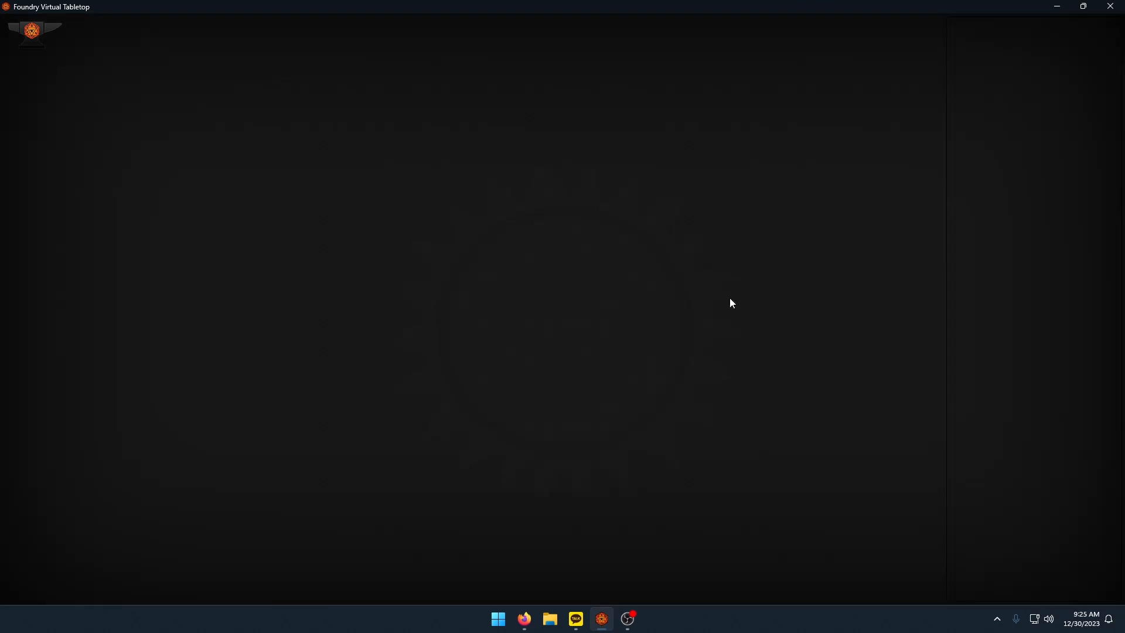
Import the Traveller Data adventure from the TravellerData compendium into this world and close the compendium.
left_click(1085, 27)
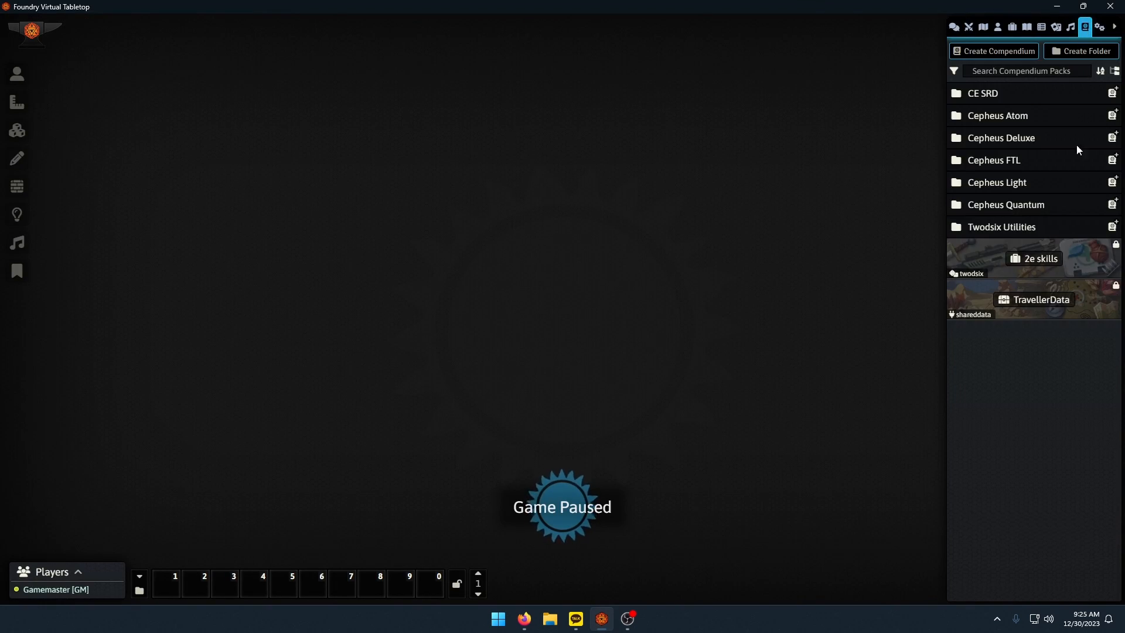
left_click(1042, 308)
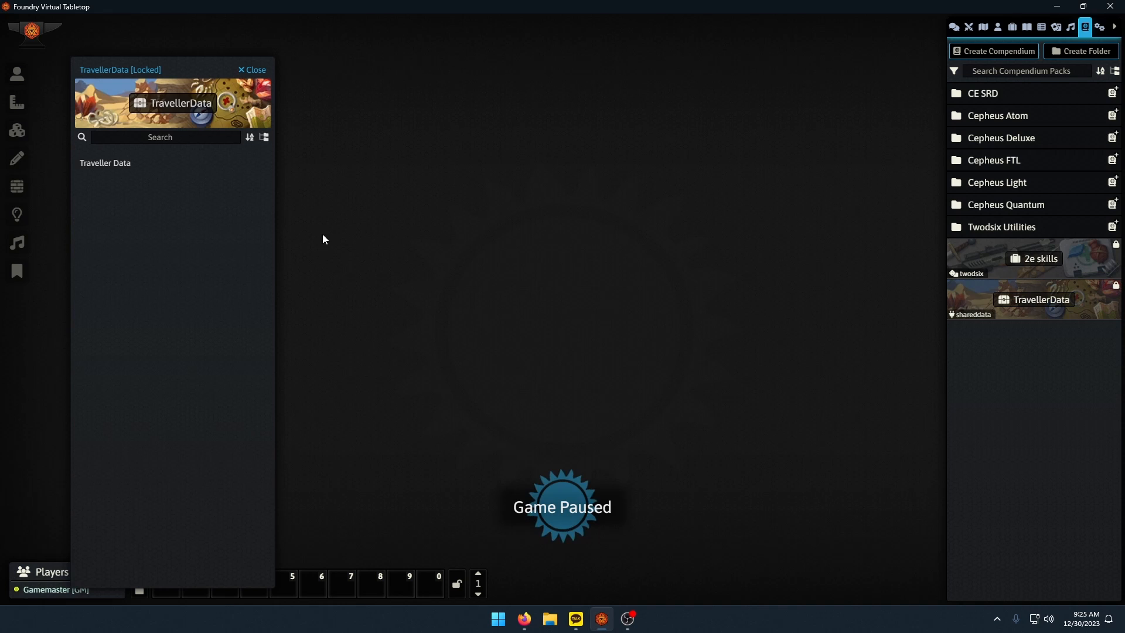
left_click(100, 164)
left_click(598, 459)
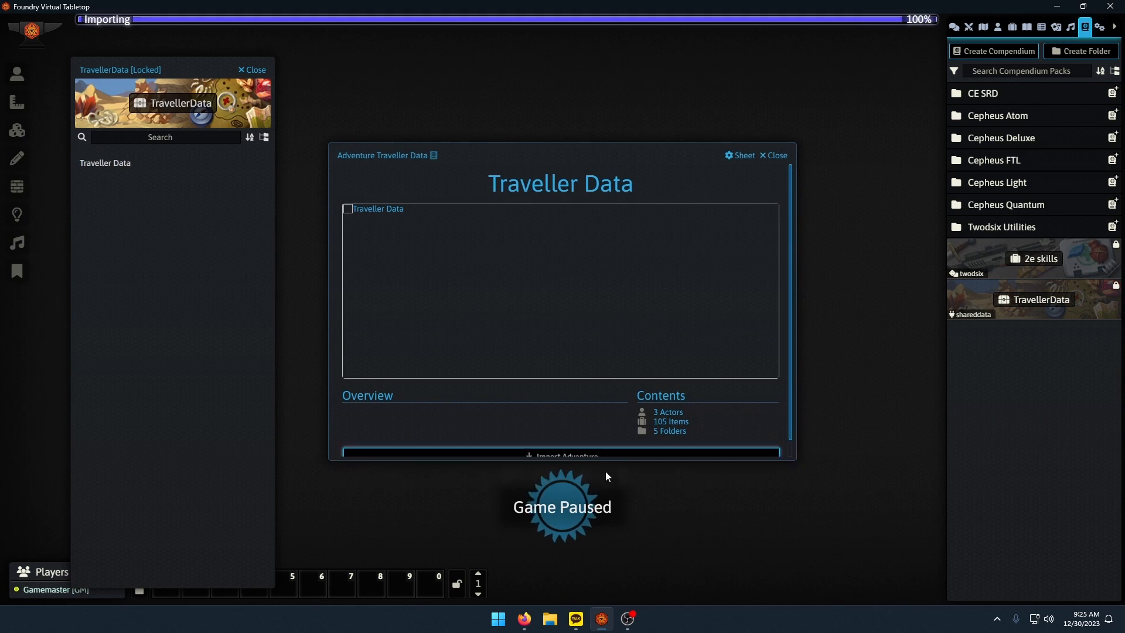
left_click(255, 71)
Check the imported actors, the Armor and Weapons item folders, and the 2e skills folder.
left_click(998, 27)
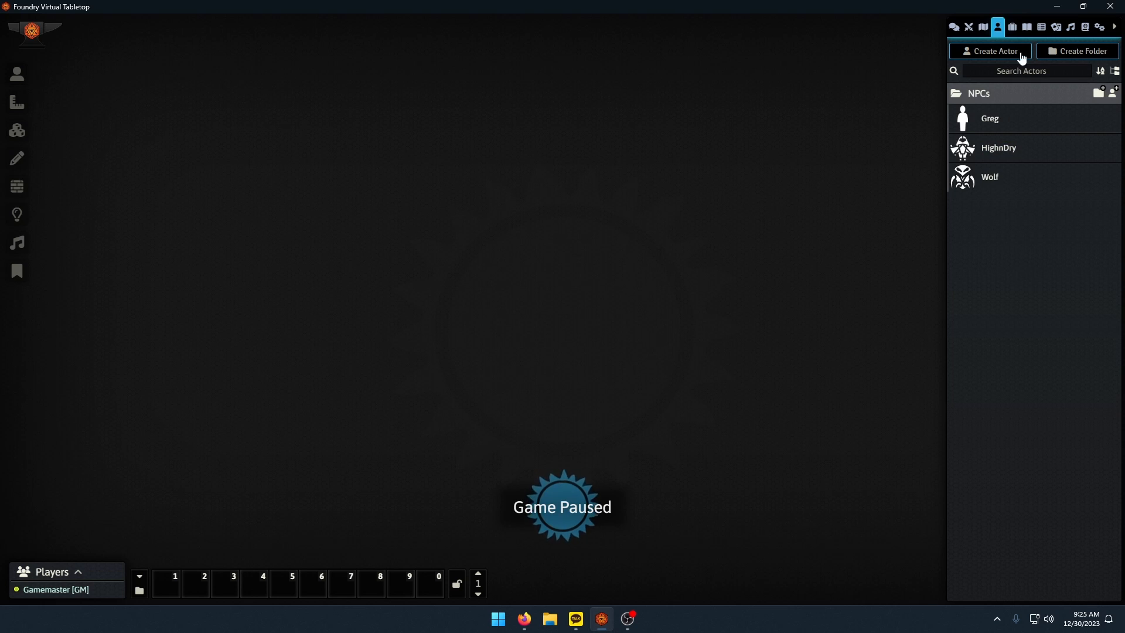
left_click(1012, 27)
left_click(990, 116)
left_click(982, 141)
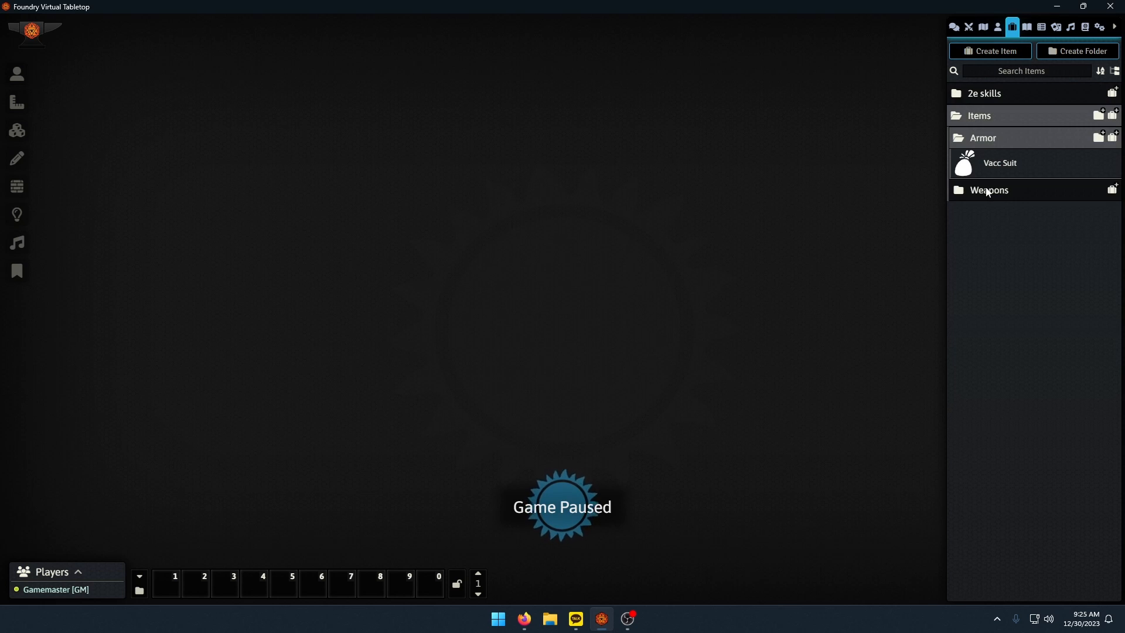
left_click(990, 188)
left_click(984, 93)
scroll(1025, 281, "down", 15)
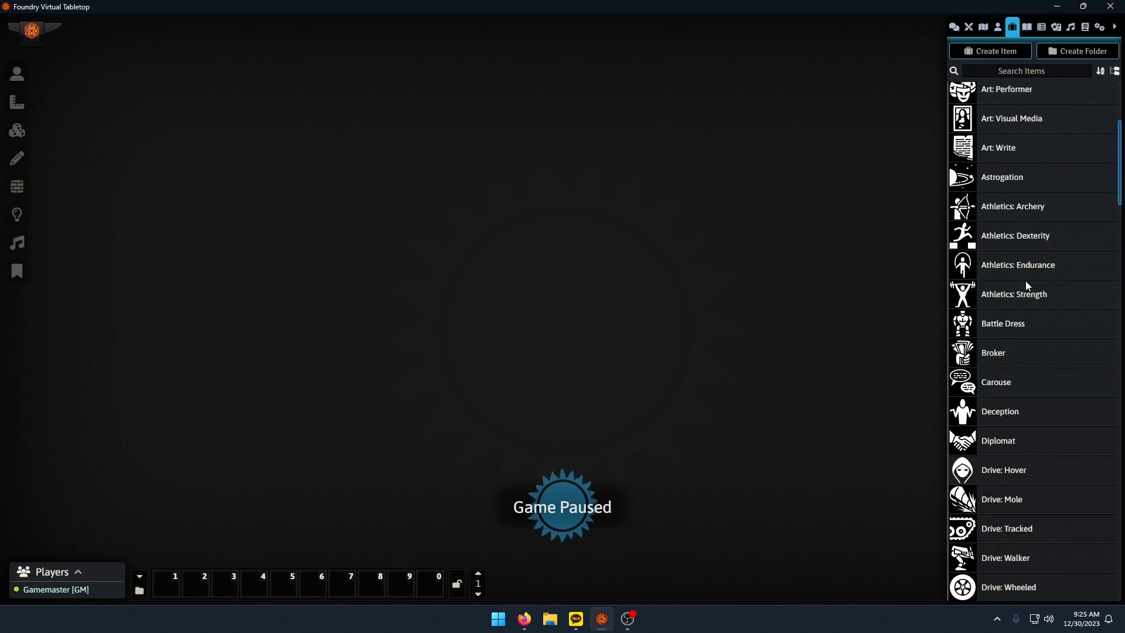
Look through the imported 2e skills and Items folders and the NPCs actor folder, collapsing the open folders.
scroll(1025, 304, "down", 7)
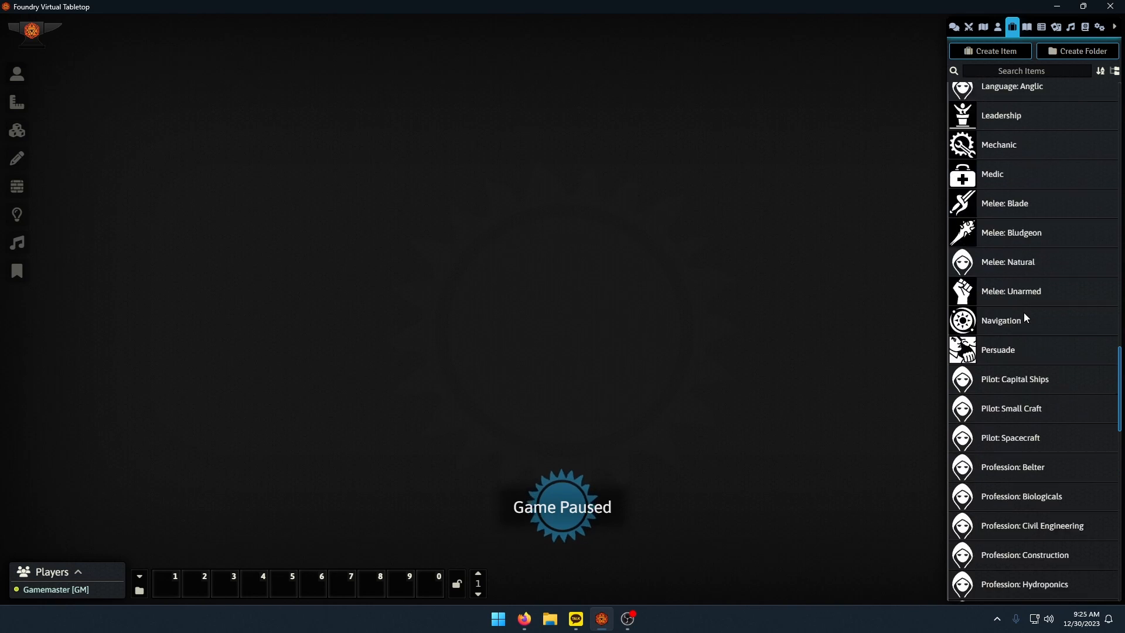
scroll(1024, 313, "up", 15)
scroll(1025, 319, "up", 5)
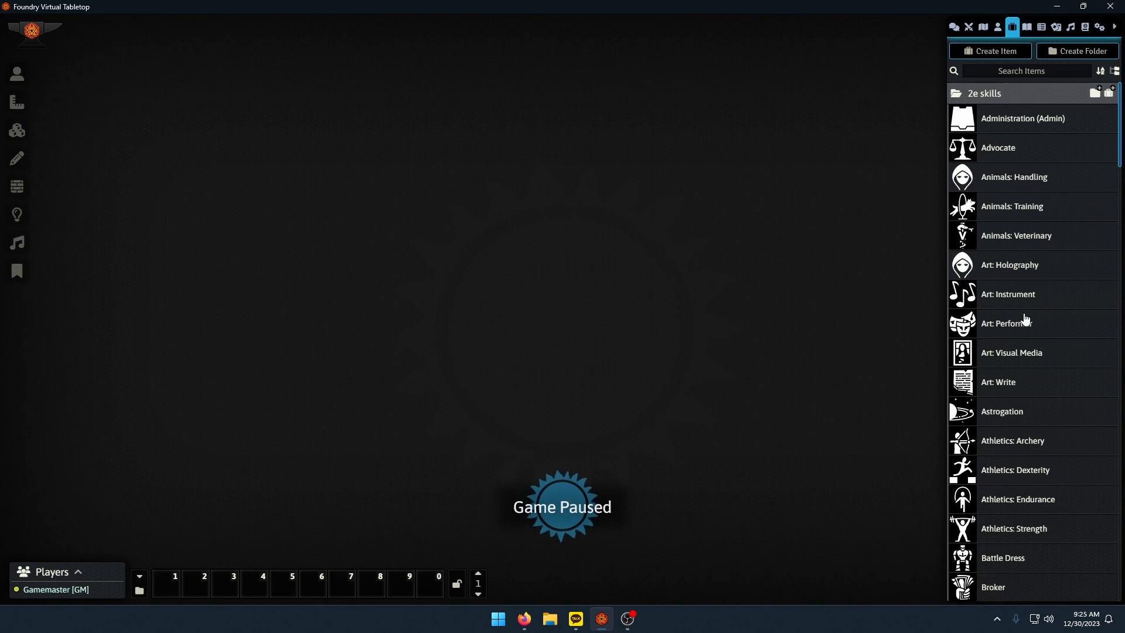
left_click(1000, 94)
left_click(991, 131)
left_click(987, 120)
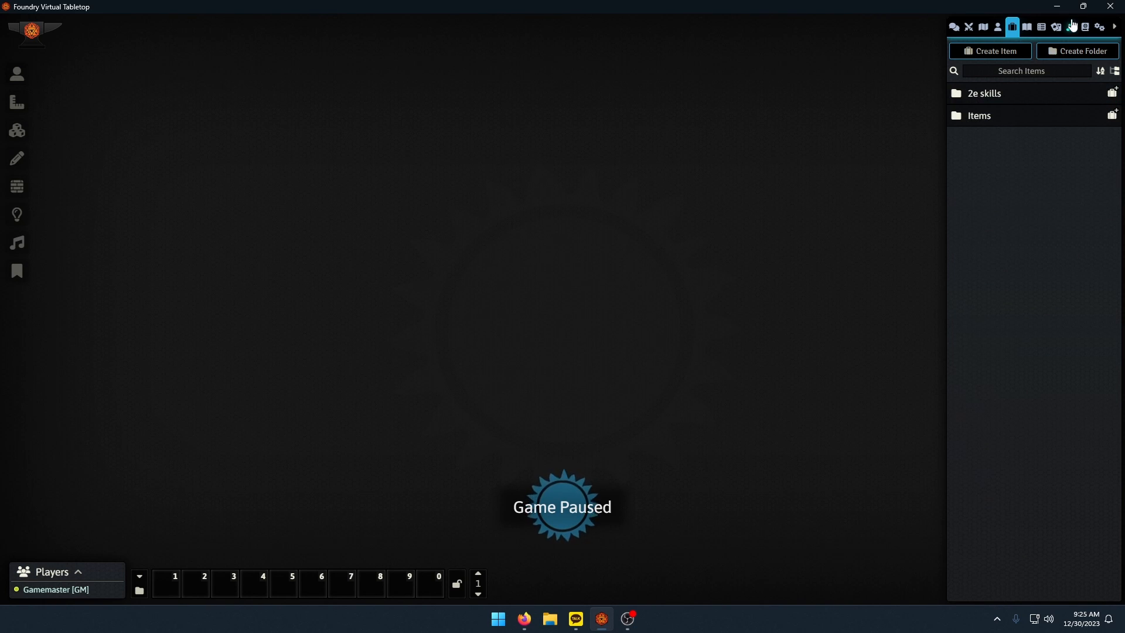
left_click(997, 27)
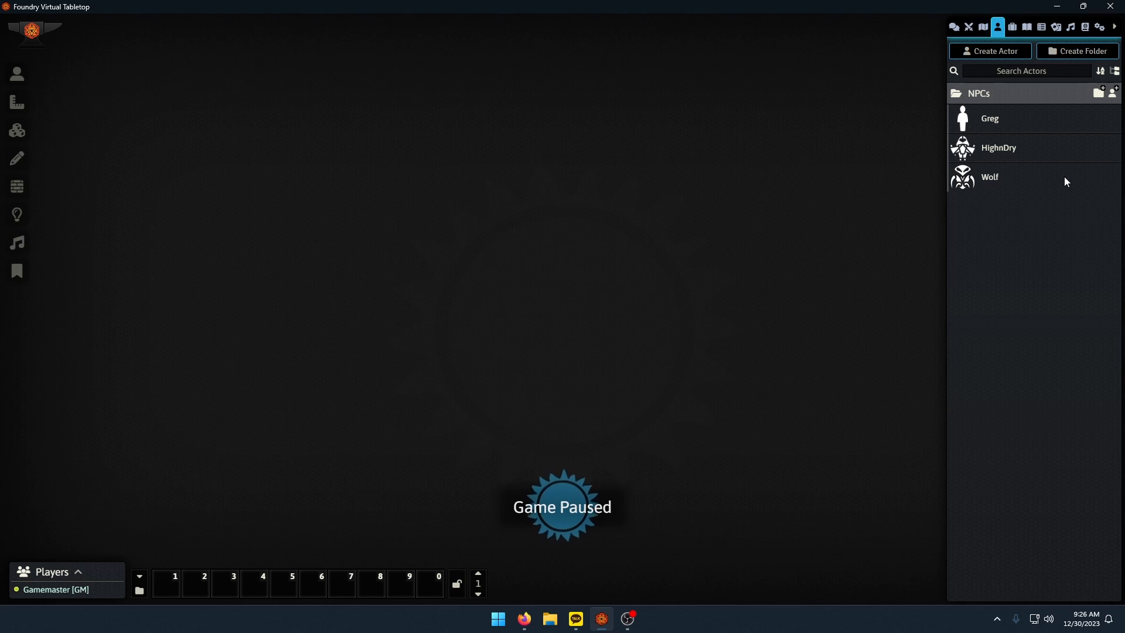
left_click(976, 99)
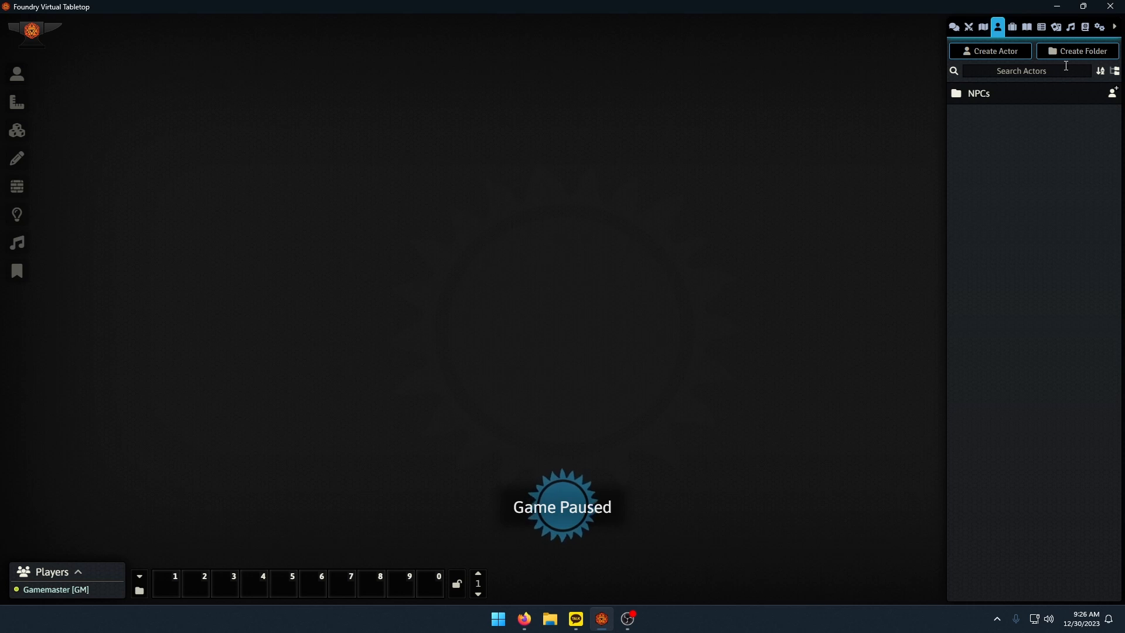
left_click(1012, 28)
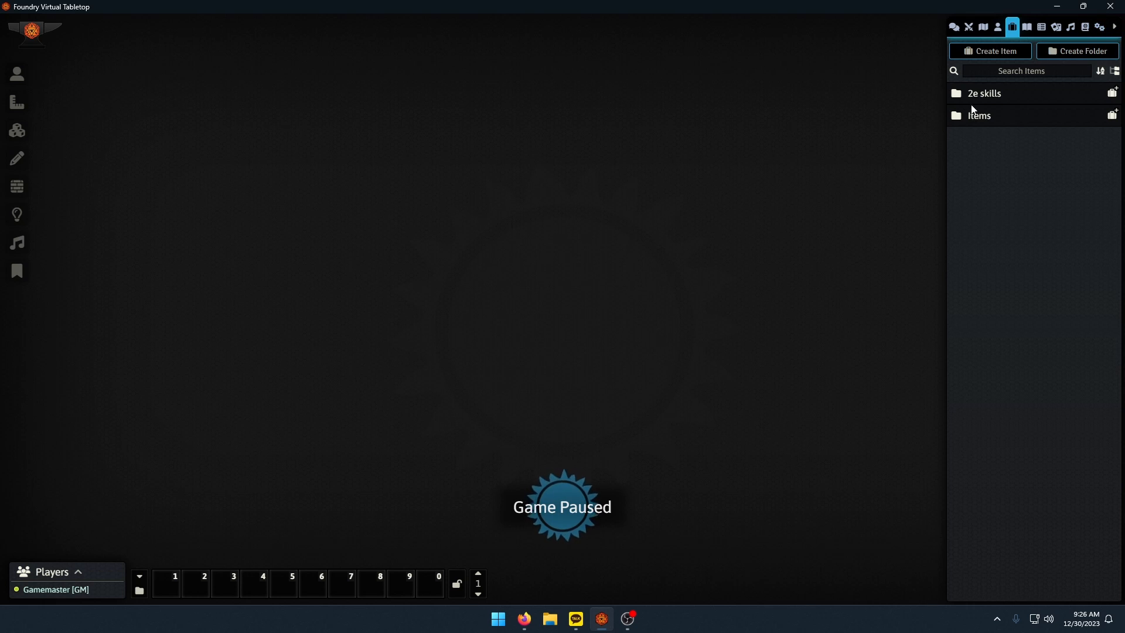
left_click(994, 94)
left_click(994, 94)
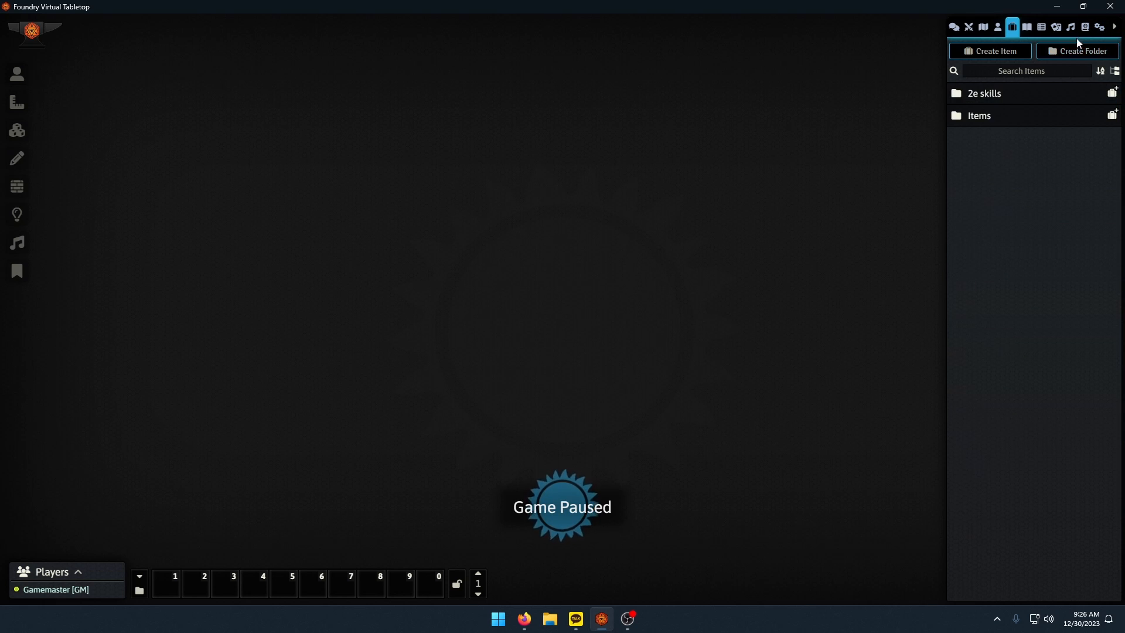
Return to setup and start a new add-on module titled SharedSkills.
left_click(1099, 27)
left_click(1042, 484)
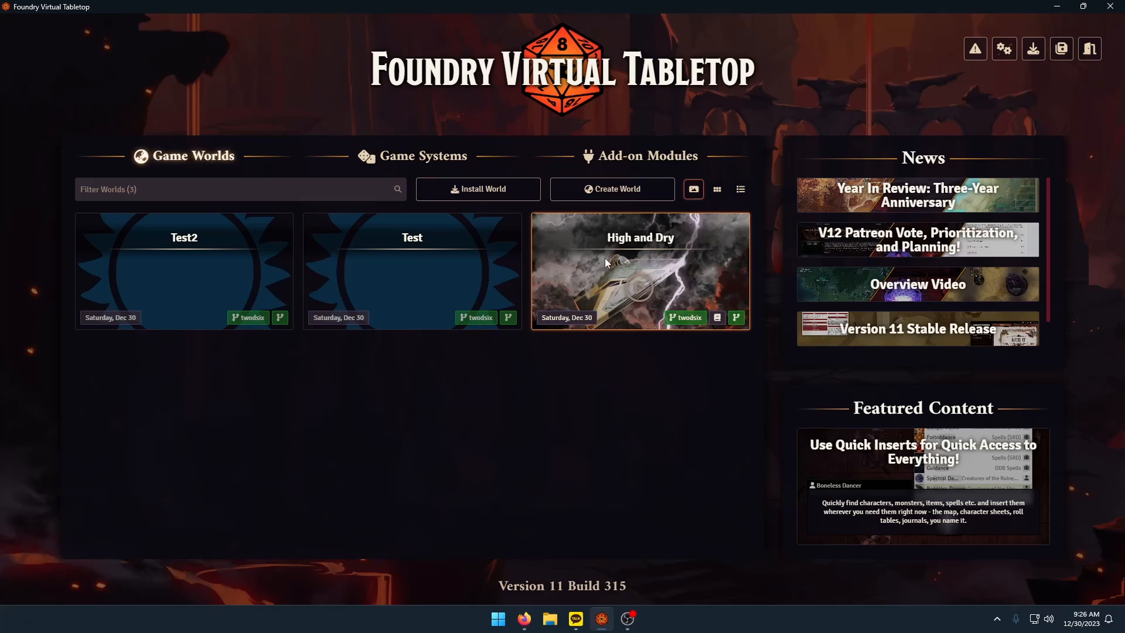
left_click(647, 155)
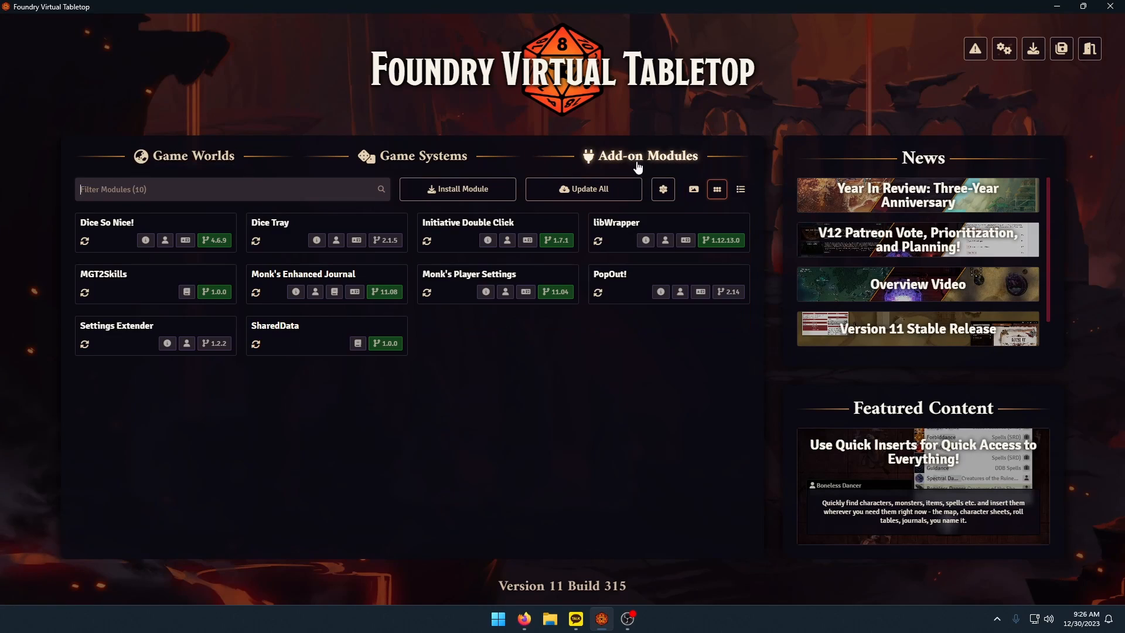
left_click(615, 190)
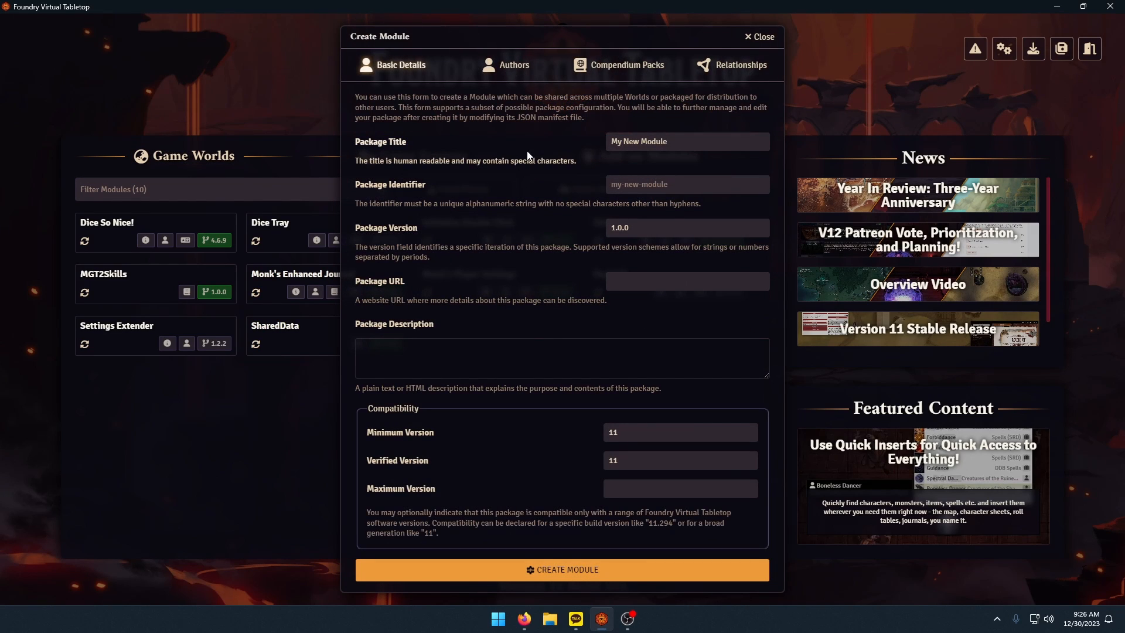
left_click(482, 134)
type("Skills")
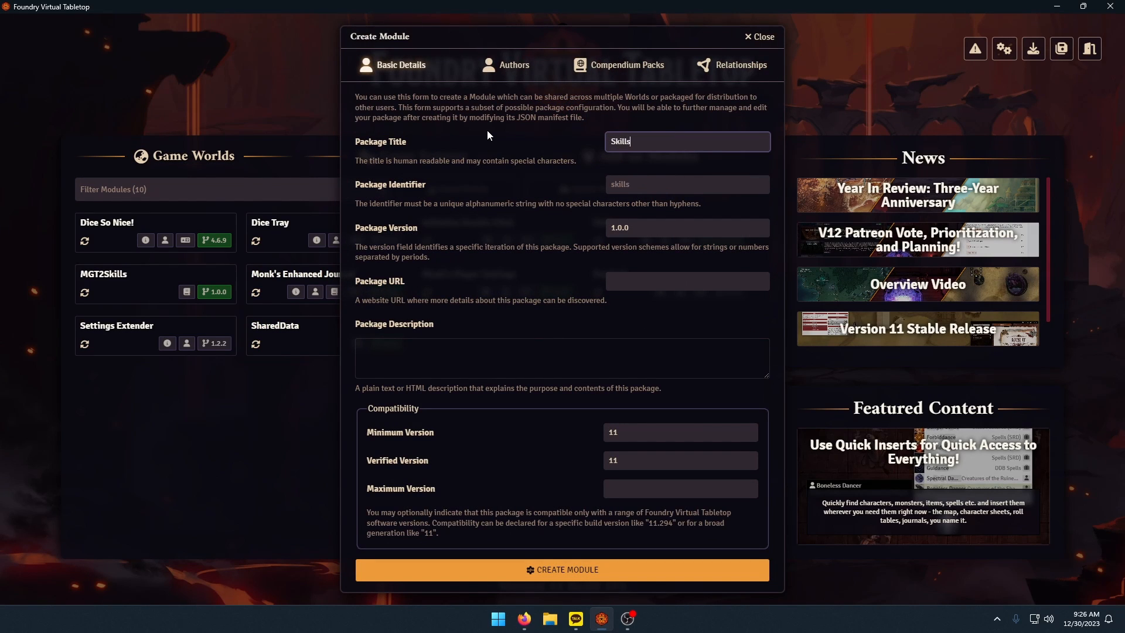
key("BackSpace")
key("BackSpace")
key("BackSpace")
key("BackSpace")
key("BackSpace")
type("SharedSkills")
left_click(521, 107)
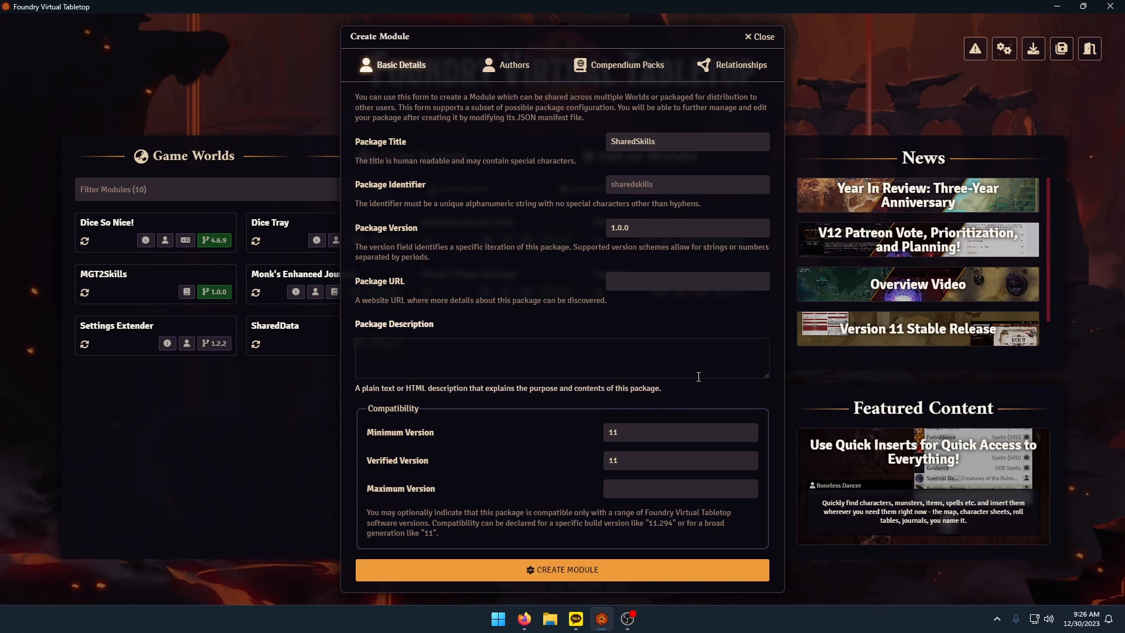
Add an Item compendium pack labelled SharedSkills with a required game system, and create the module.
left_click(620, 75)
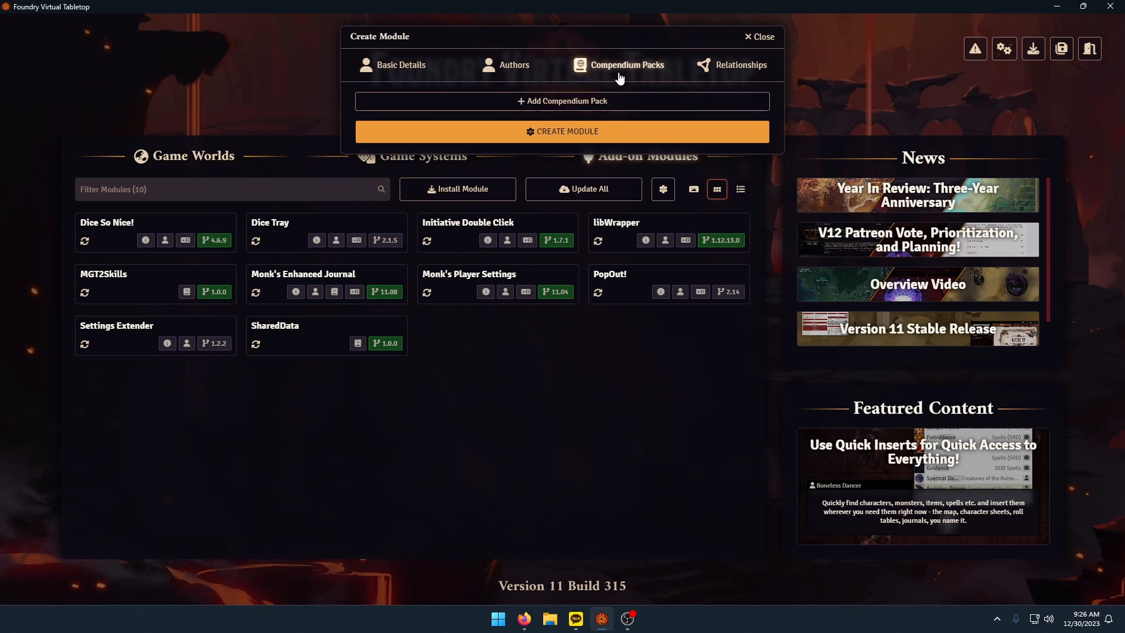
left_click(534, 104)
left_click(487, 107)
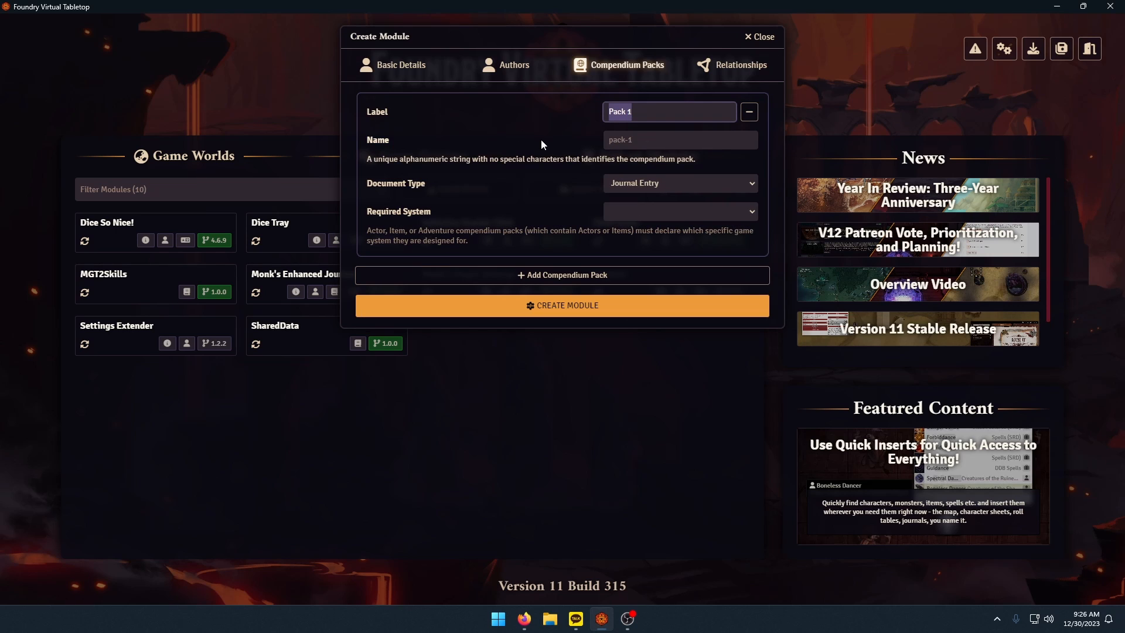
type("SharedSkills")
left_click(644, 183)
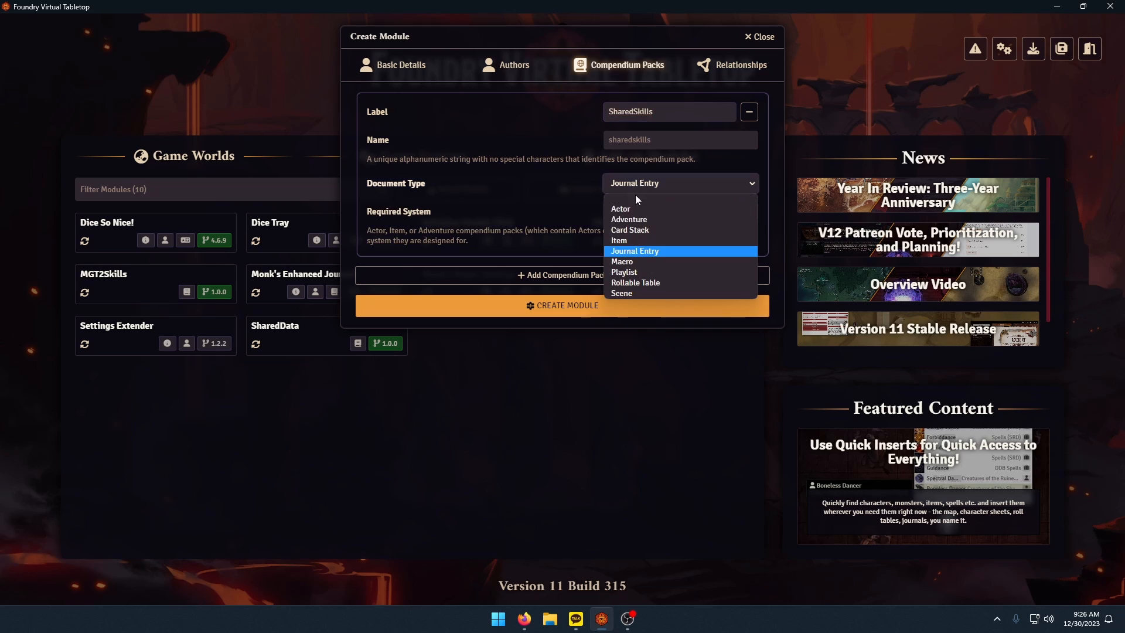
left_click(622, 241)
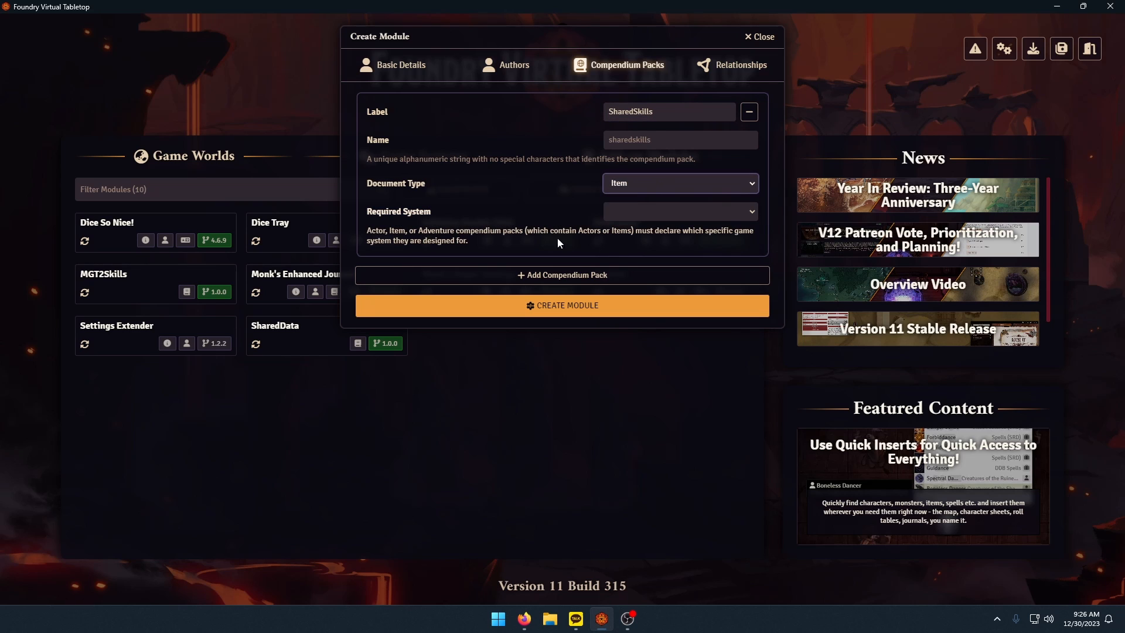
left_click(673, 211)
left_click(644, 229)
left_click(550, 305)
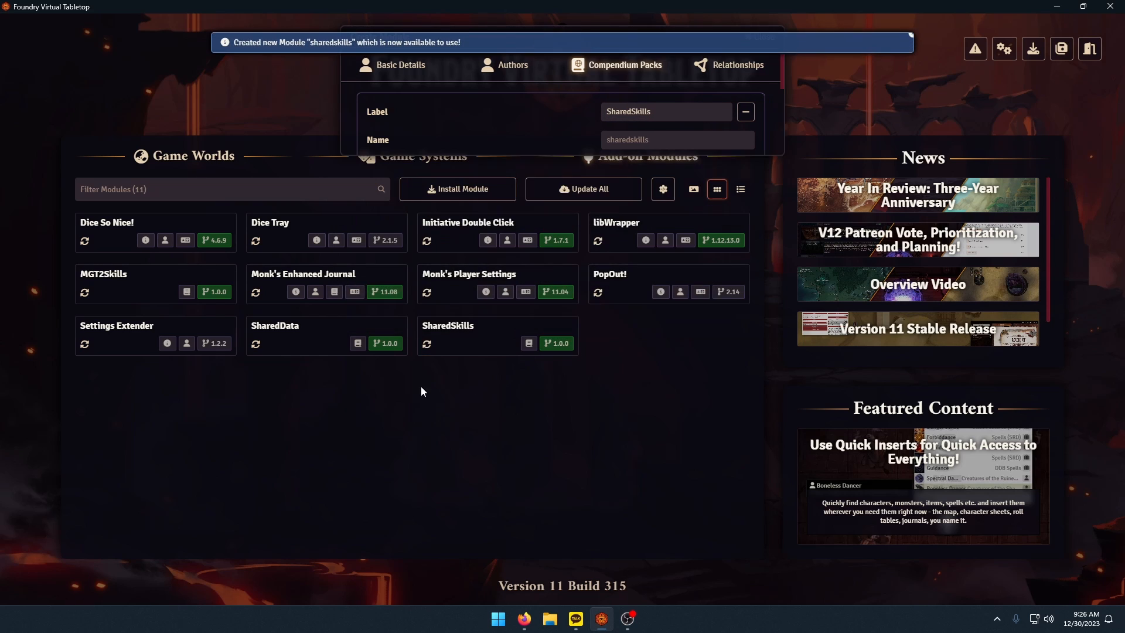
Launch the Test world and join its game session as Gamemaster.
left_click(189, 157)
left_click(412, 287)
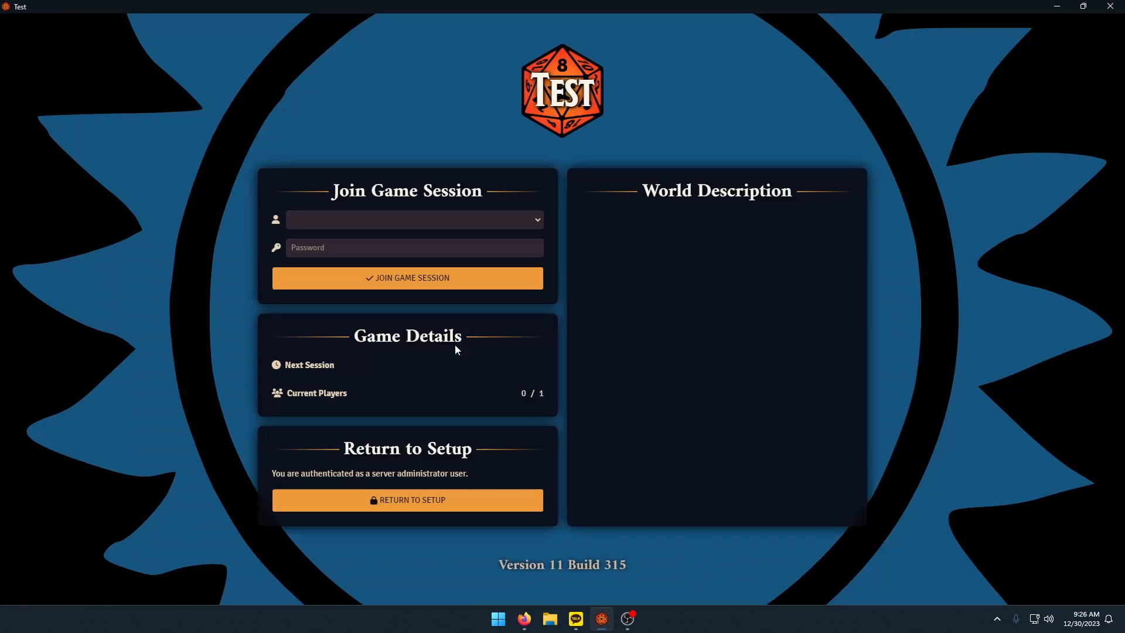
left_click(426, 219)
left_click(386, 241)
left_click(407, 277)
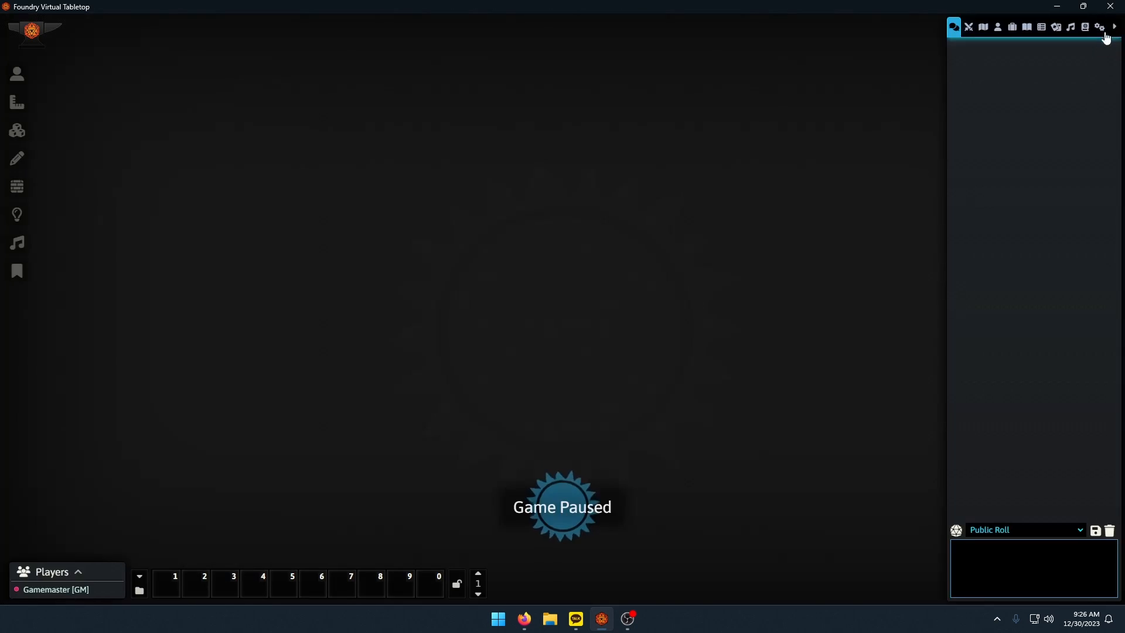
Activate the SharedSkills module in the Test world, save the module settings and reload the application.
left_click(1099, 27)
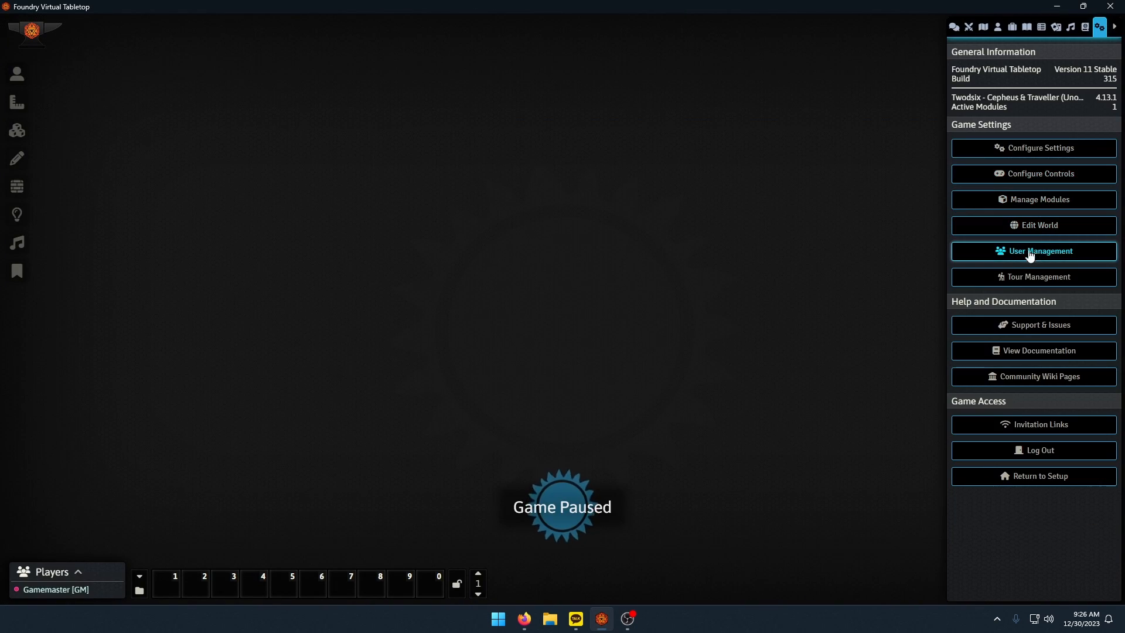
left_click(1034, 199)
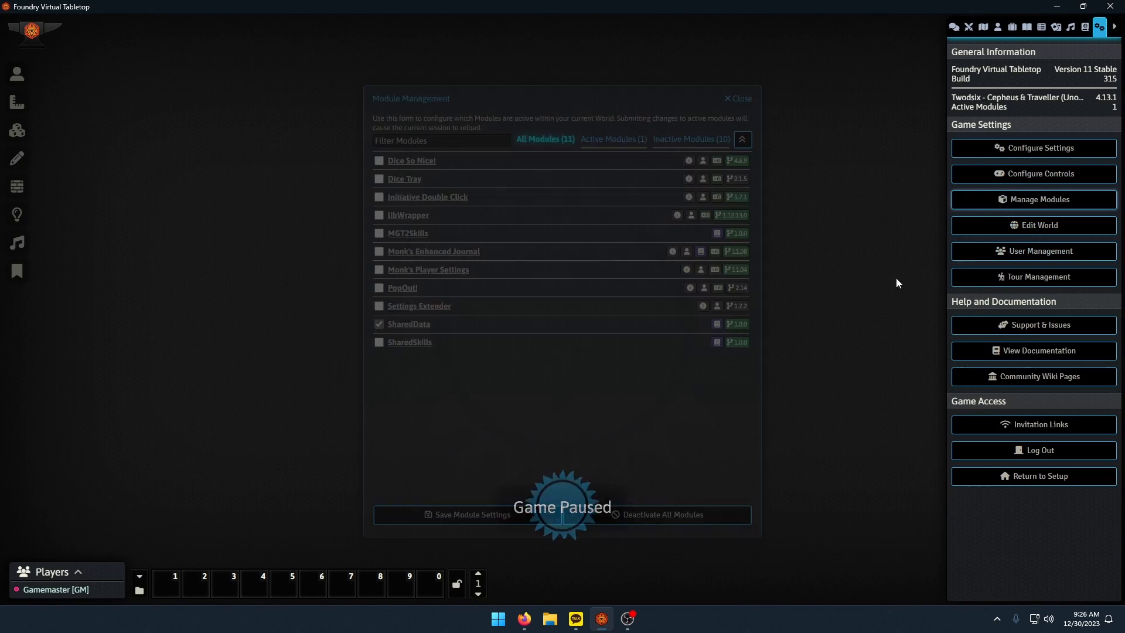
left_click(379, 342)
left_click(475, 518)
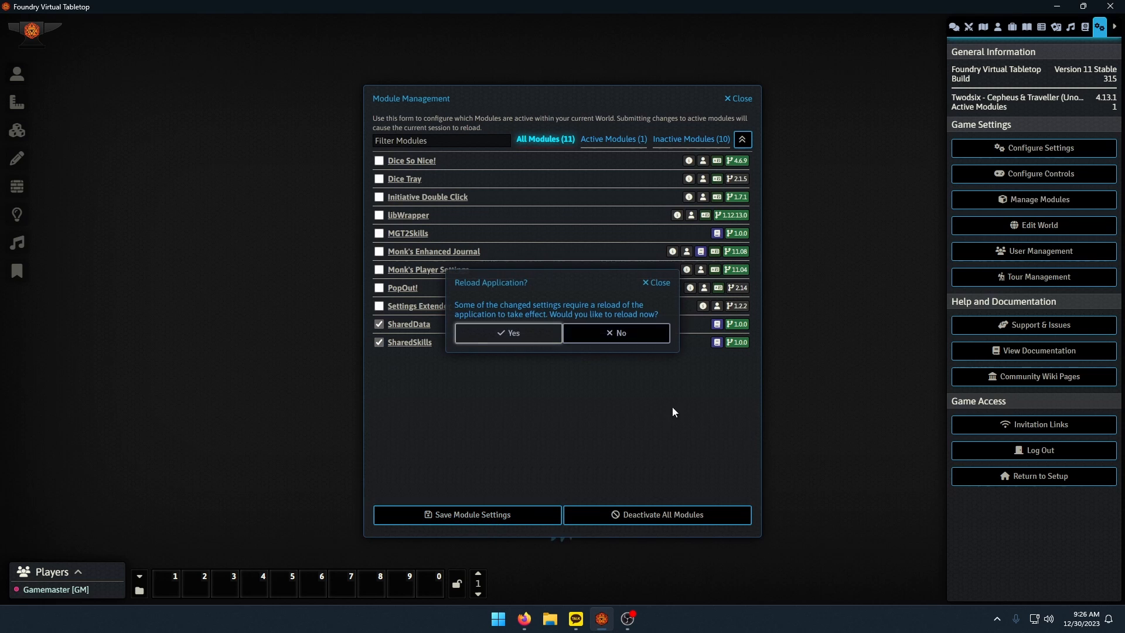
left_click(535, 349)
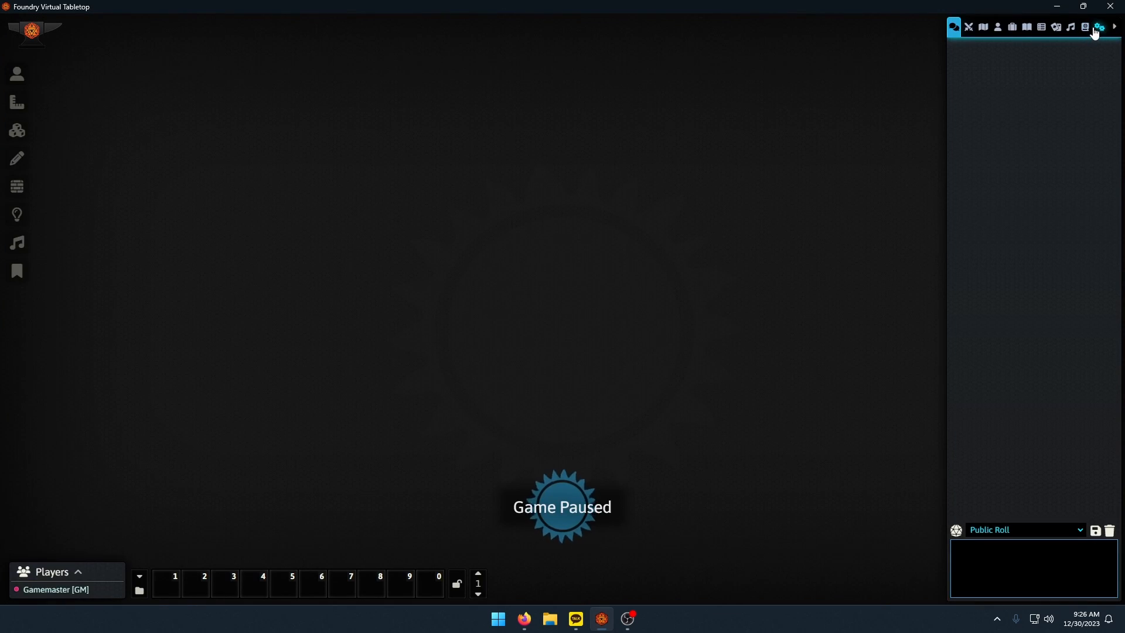
Unlock the SharedSkills compendium for editing.
left_click(1085, 27)
right_click(1033, 305)
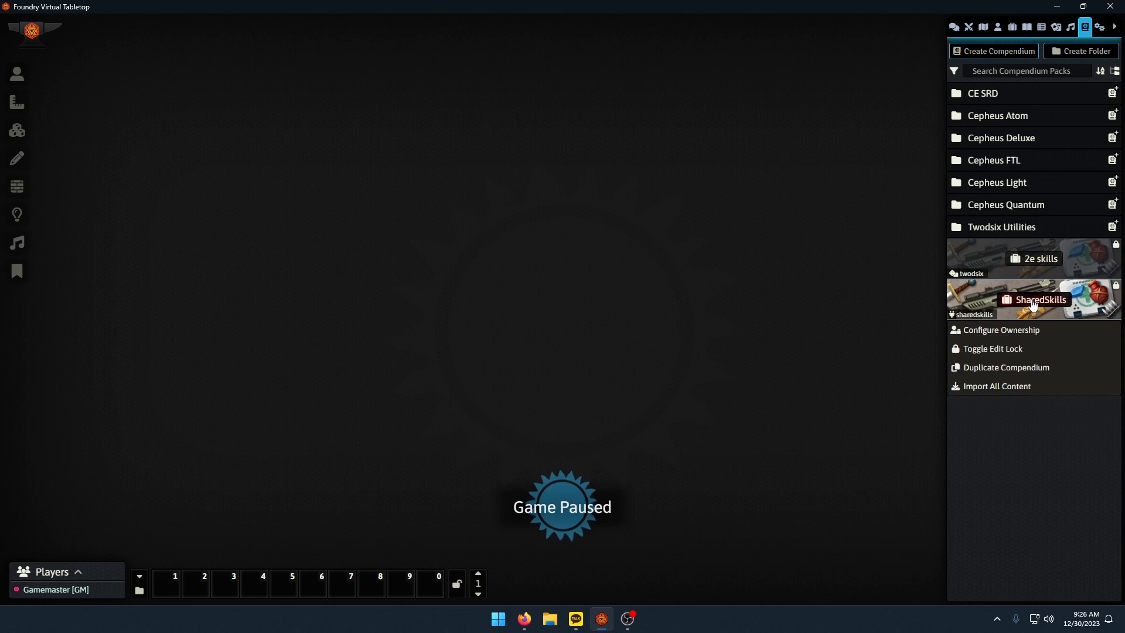
left_click(993, 350)
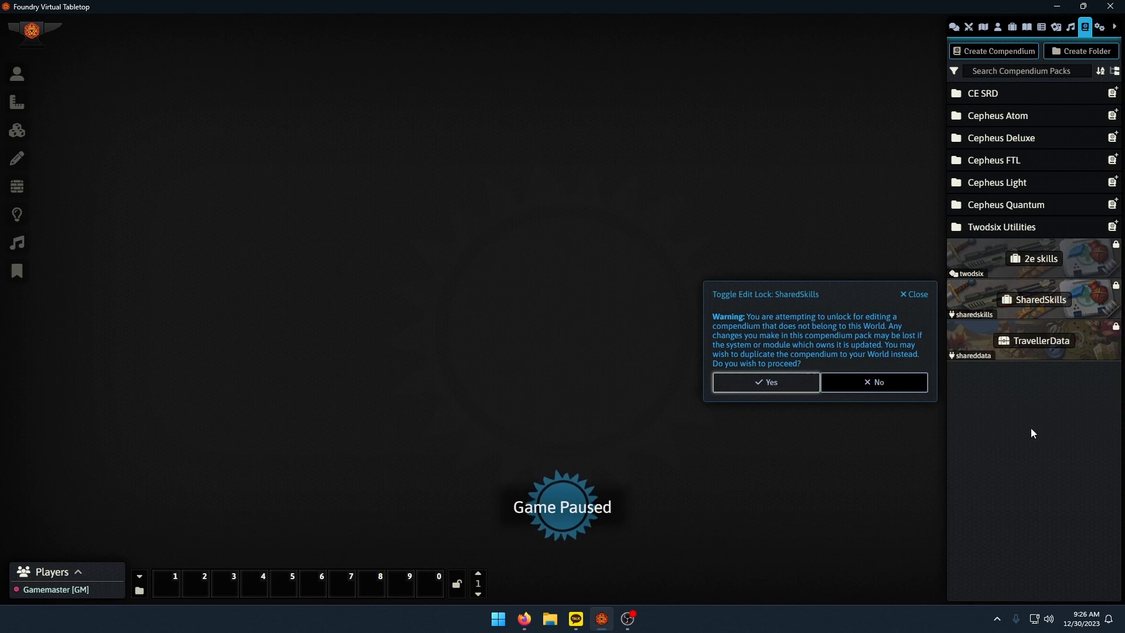
left_click(765, 380)
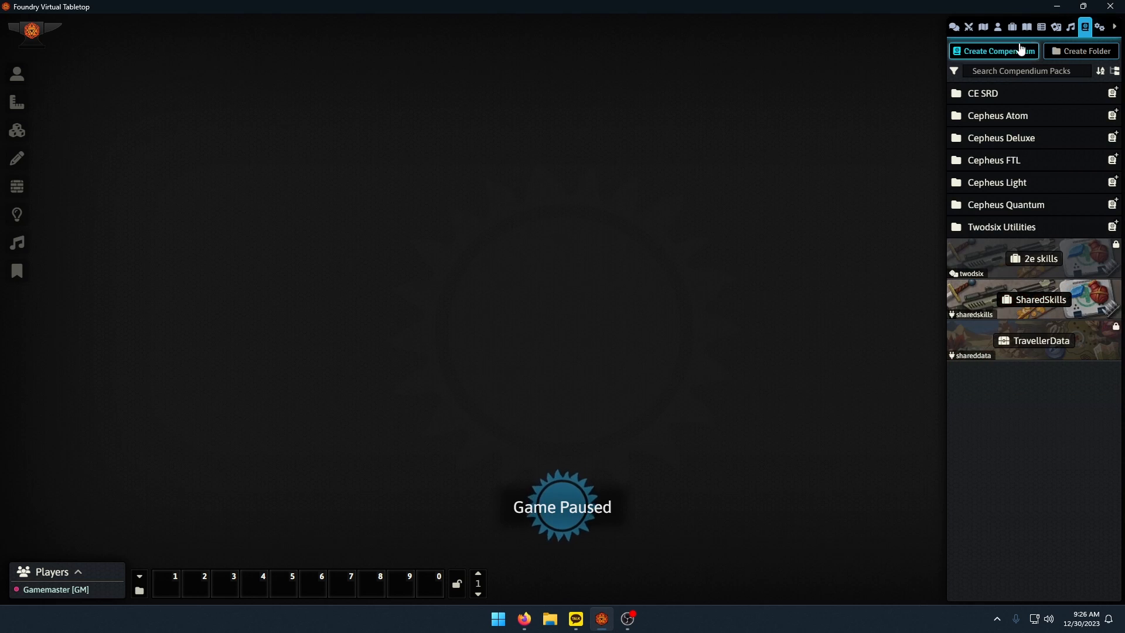
Export the 2e skills item folder to the SharedSkills compendium, keeping merge by name, document IDs and folder structure enabled.
left_click(1013, 30)
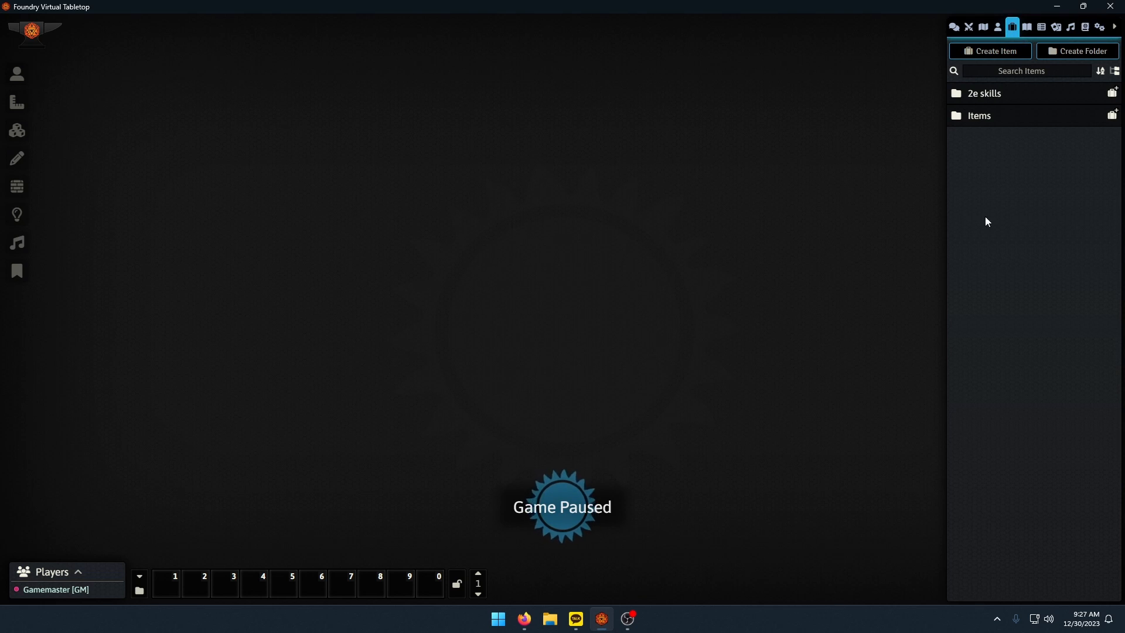
right_click(985, 96)
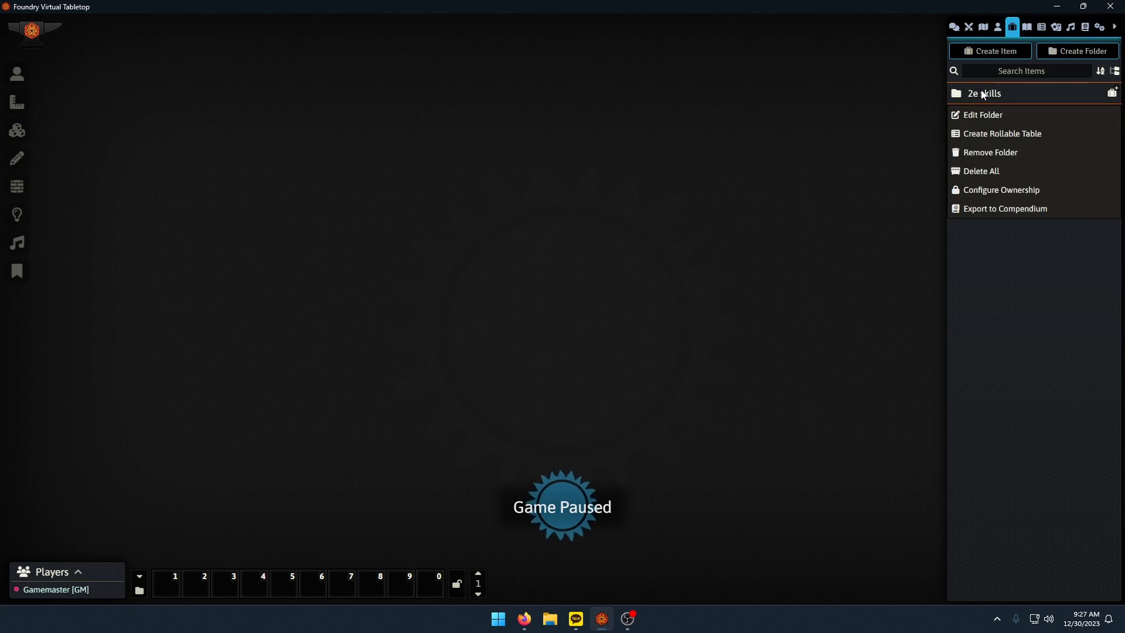
left_click(986, 94)
left_click(989, 96)
right_click(990, 96)
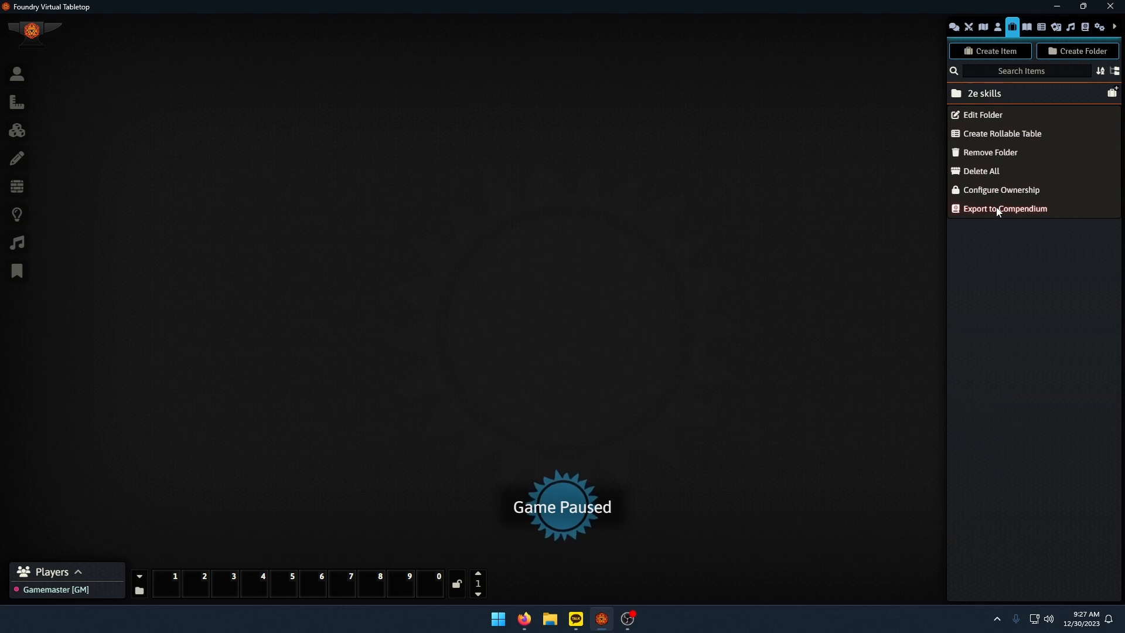
left_click(999, 211)
left_click(870, 141)
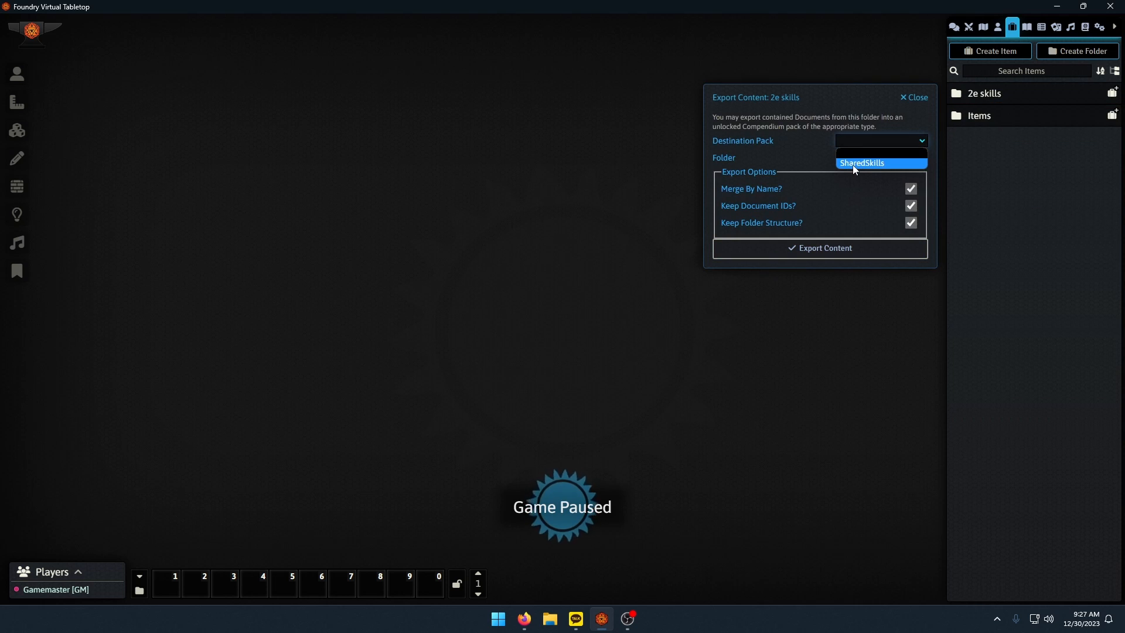
left_click(852, 164)
left_click(820, 249)
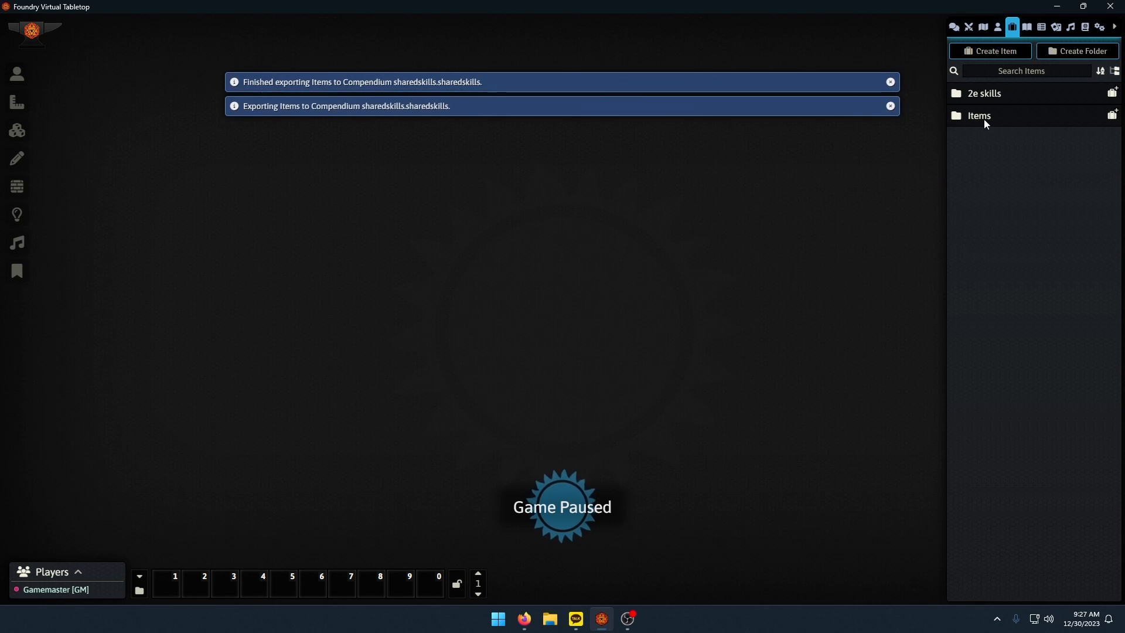
Lock the SharedSkills compendium against editing and return to the setup screen.
left_click(1086, 27)
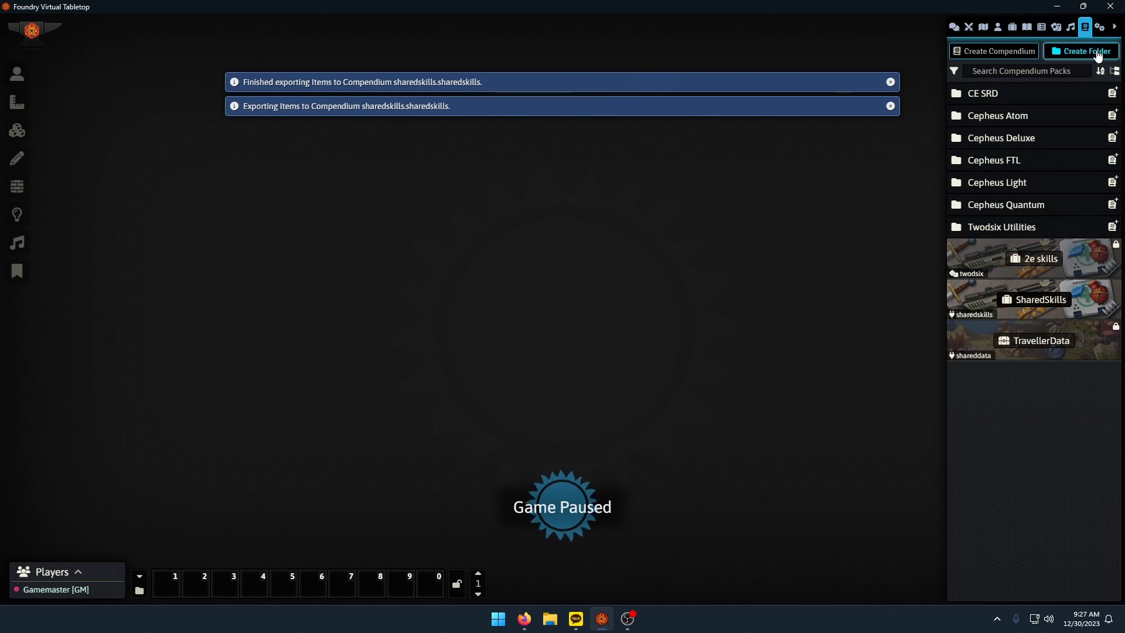
right_click(1012, 304)
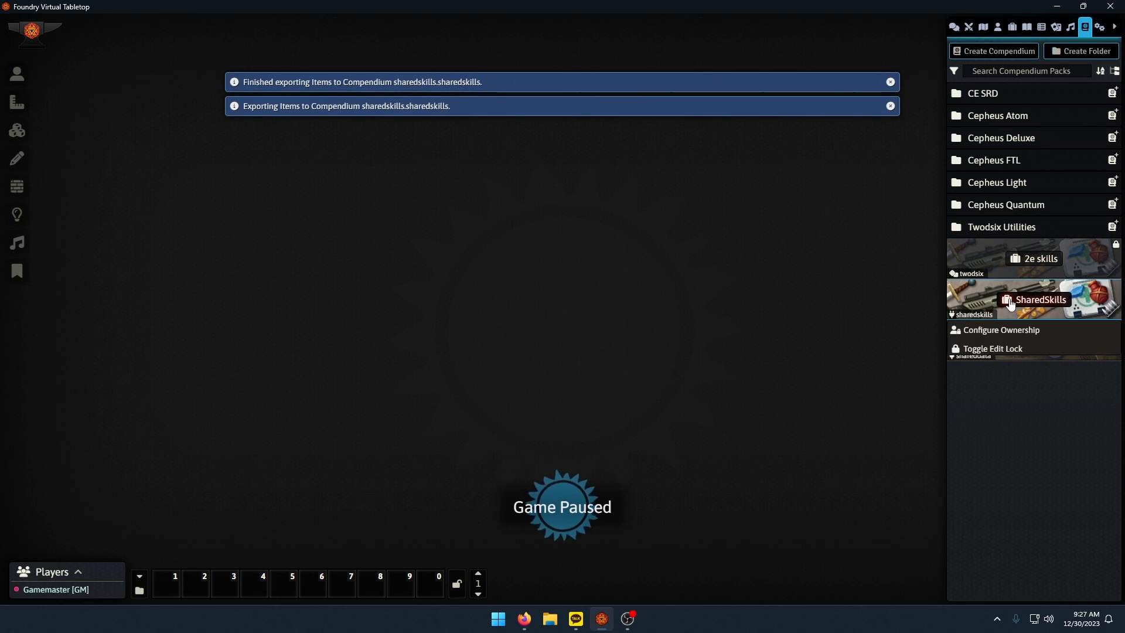
left_click(987, 348)
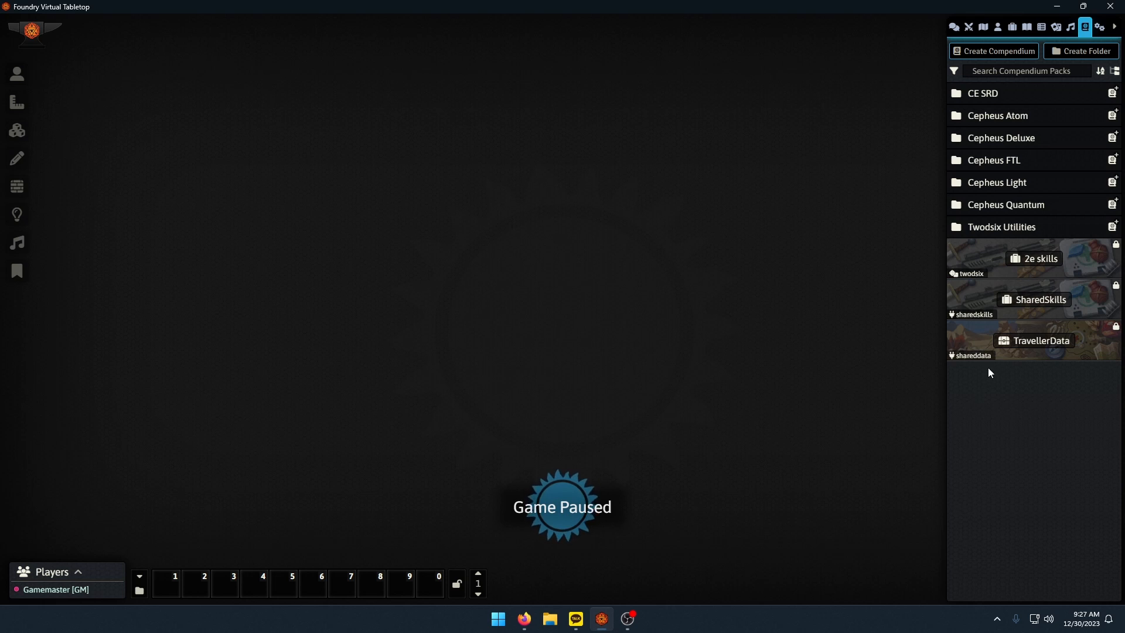
left_click(1100, 27)
left_click(1036, 476)
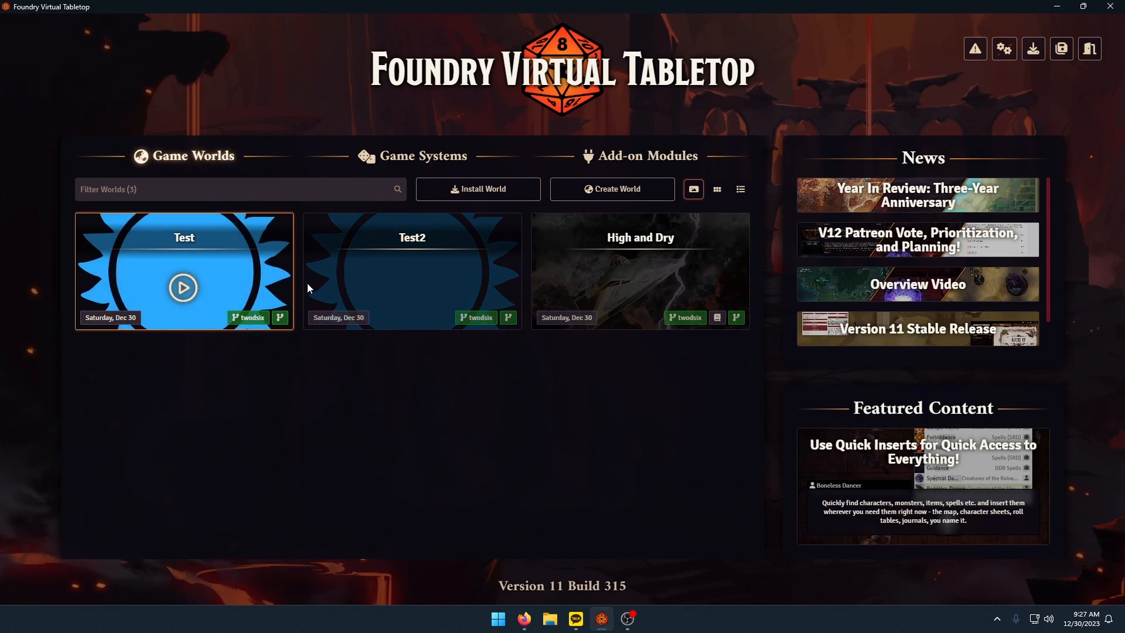
Launch the Test2 world and join the game session as Gamemaster.
left_click(417, 290)
left_click(434, 226)
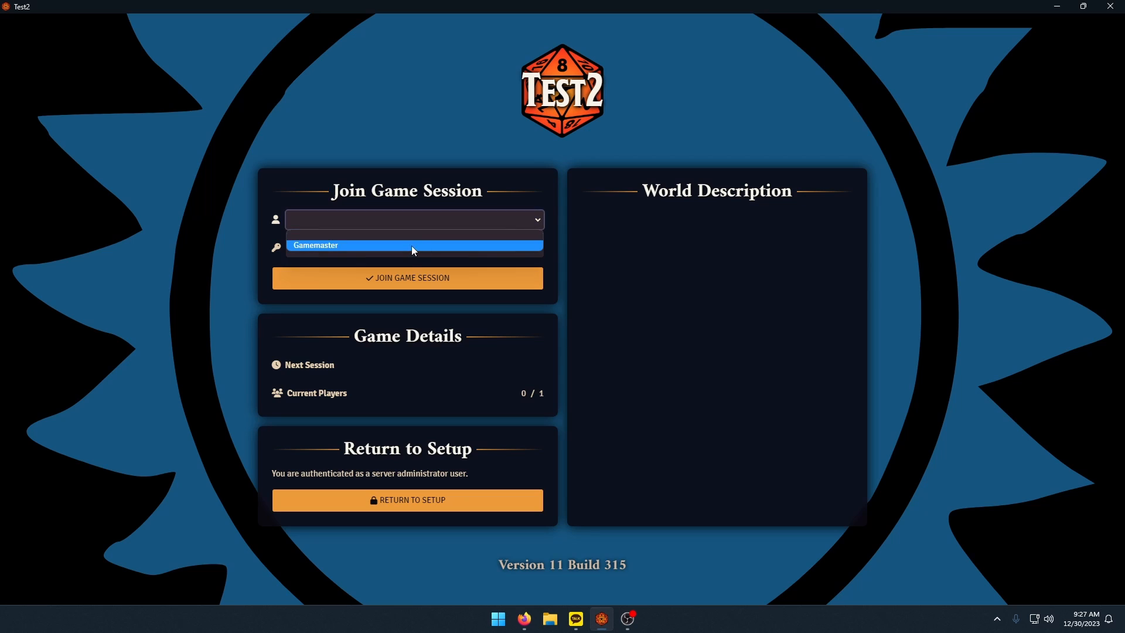
left_click(412, 245)
left_click(395, 283)
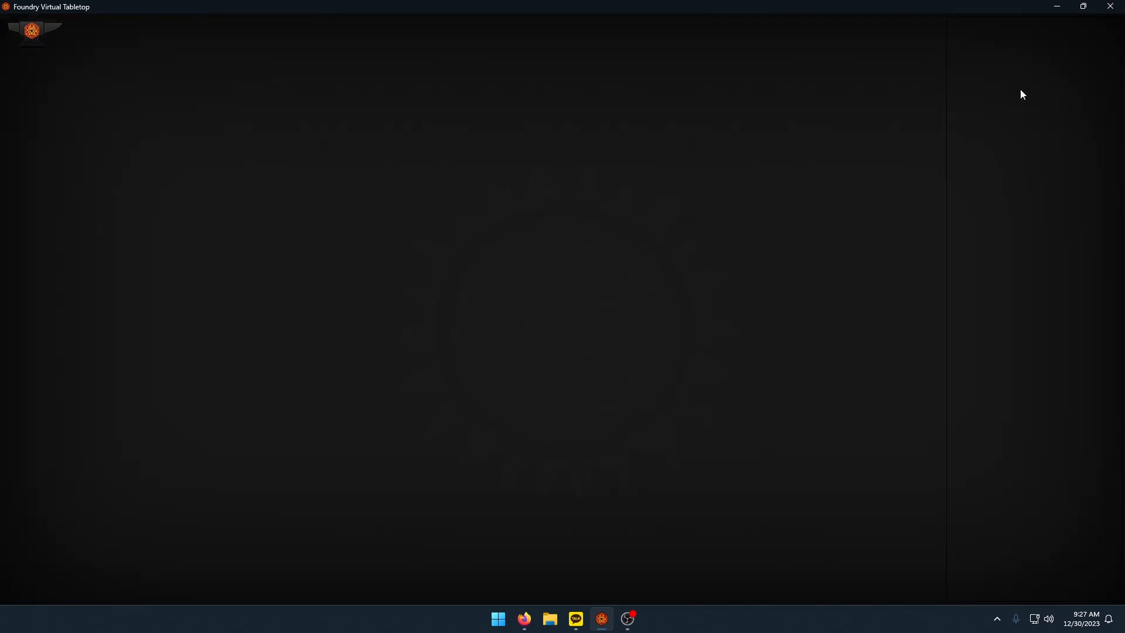
Deactivate the SharedData module in the Test2 world, save the module settings and reload the application.
left_click(1012, 28)
right_click(988, 99)
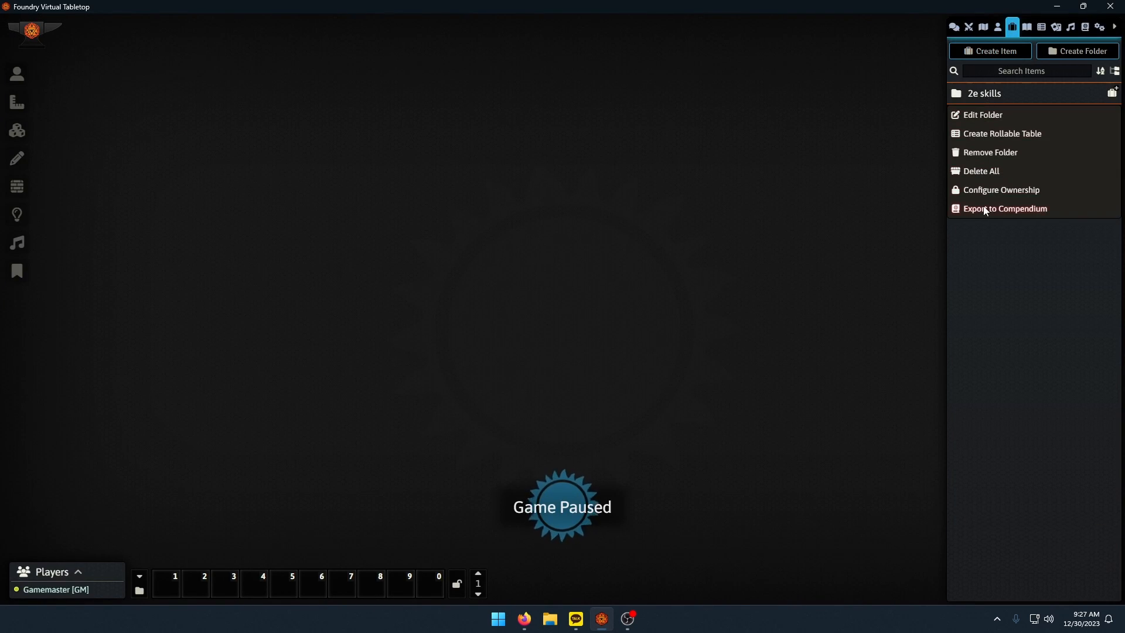
left_click(1100, 27)
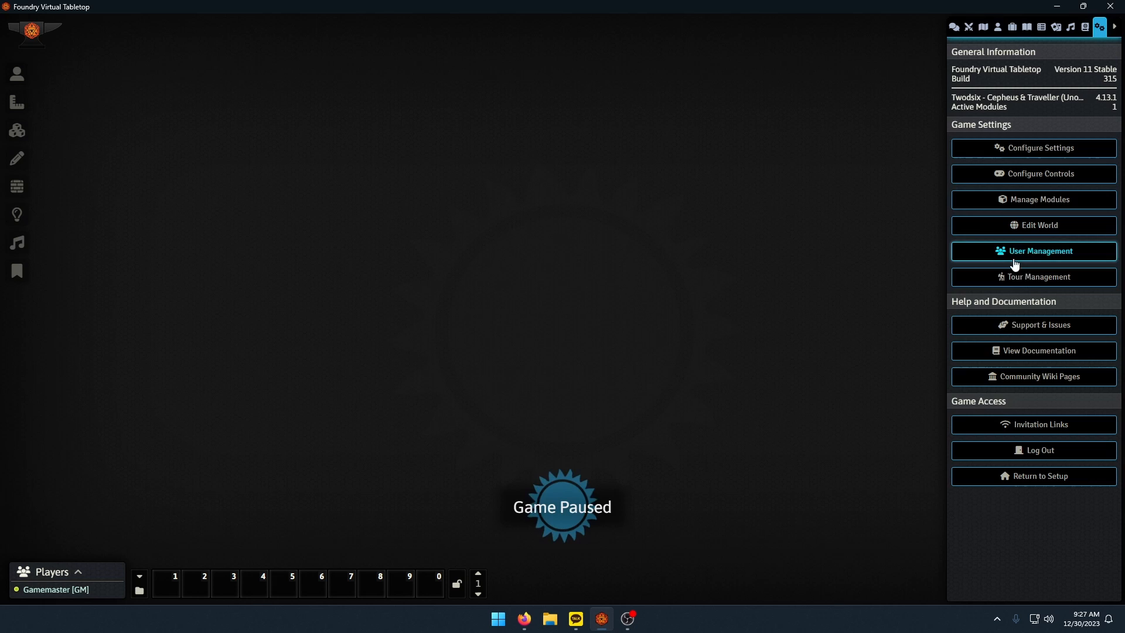
left_click(1036, 201)
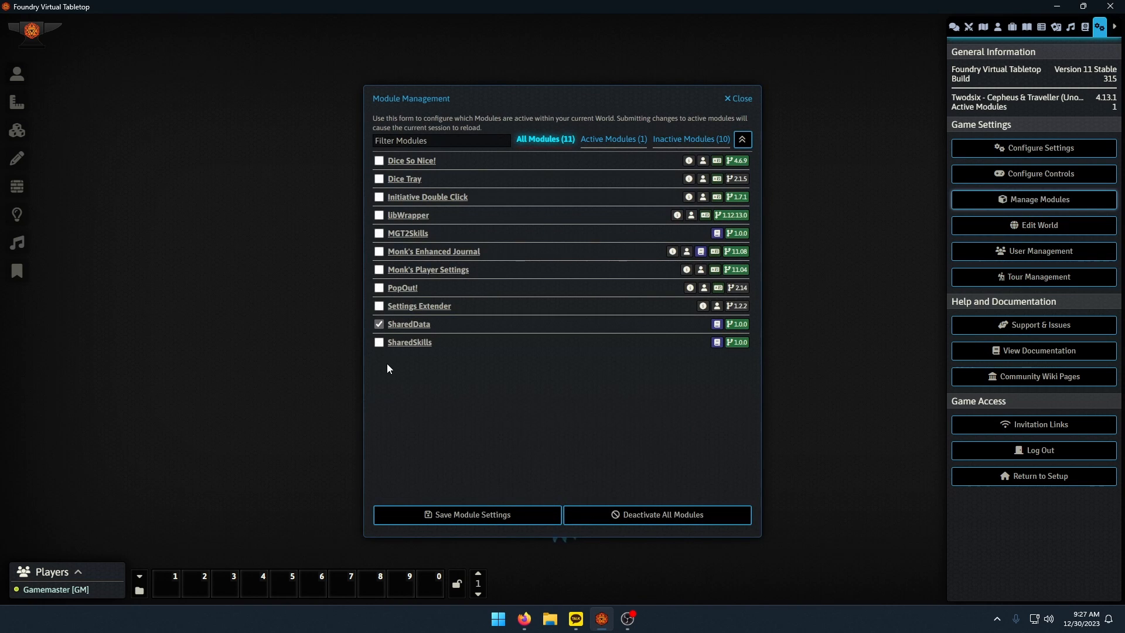
left_click(379, 324)
left_click(471, 514)
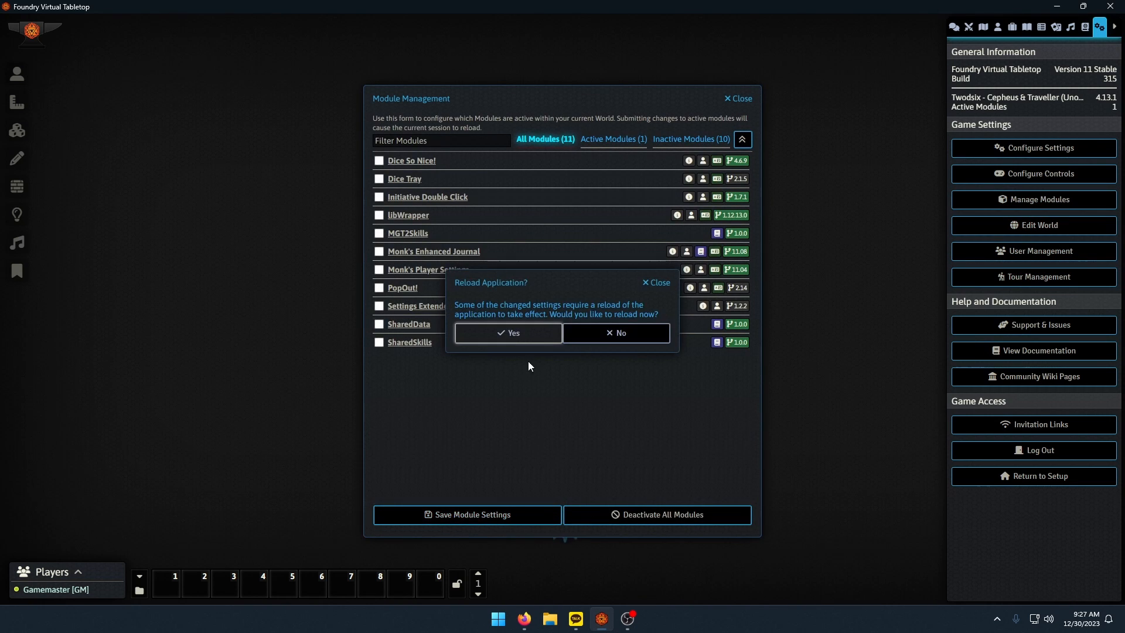
left_click(563, 332)
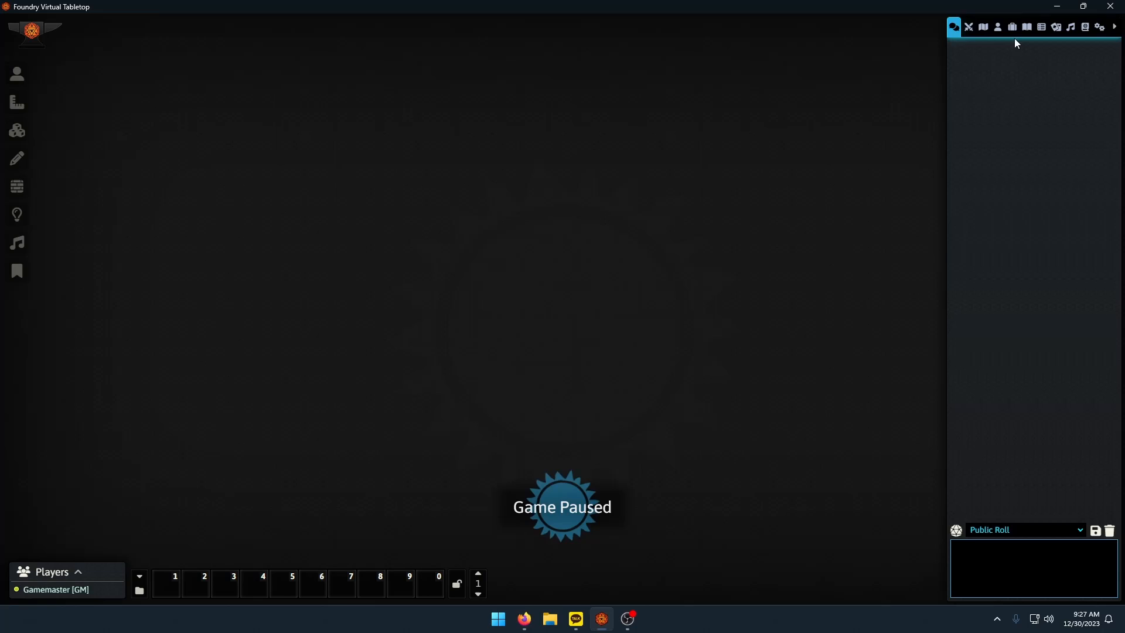
Delete the 2e skills item folder together with all its contents.
left_click(1012, 27)
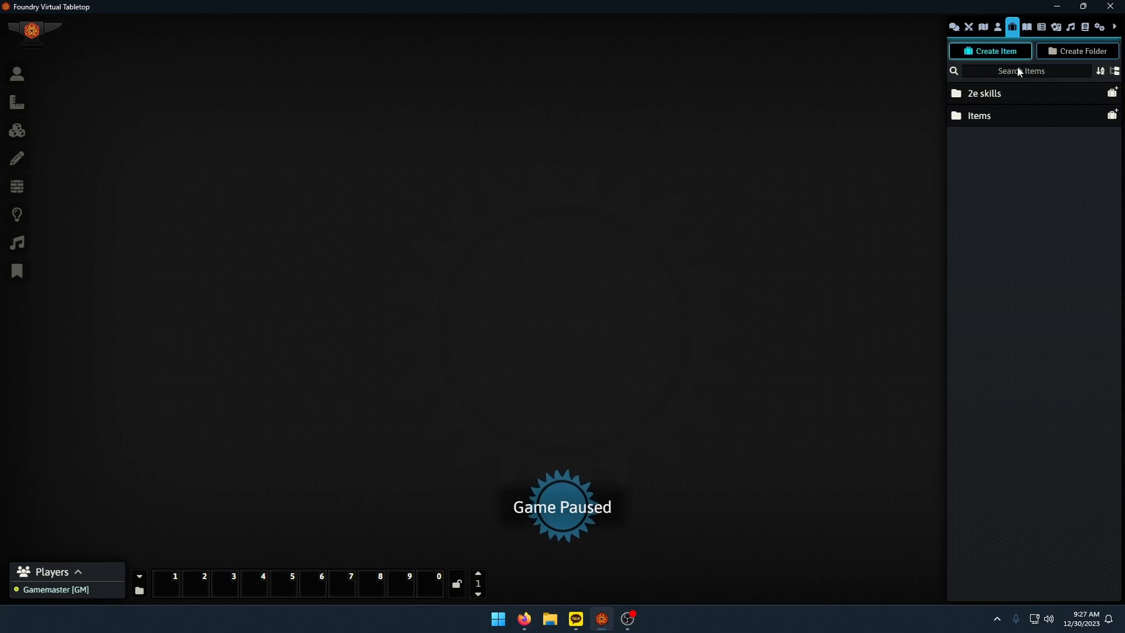
right_click(978, 93)
left_click(985, 171)
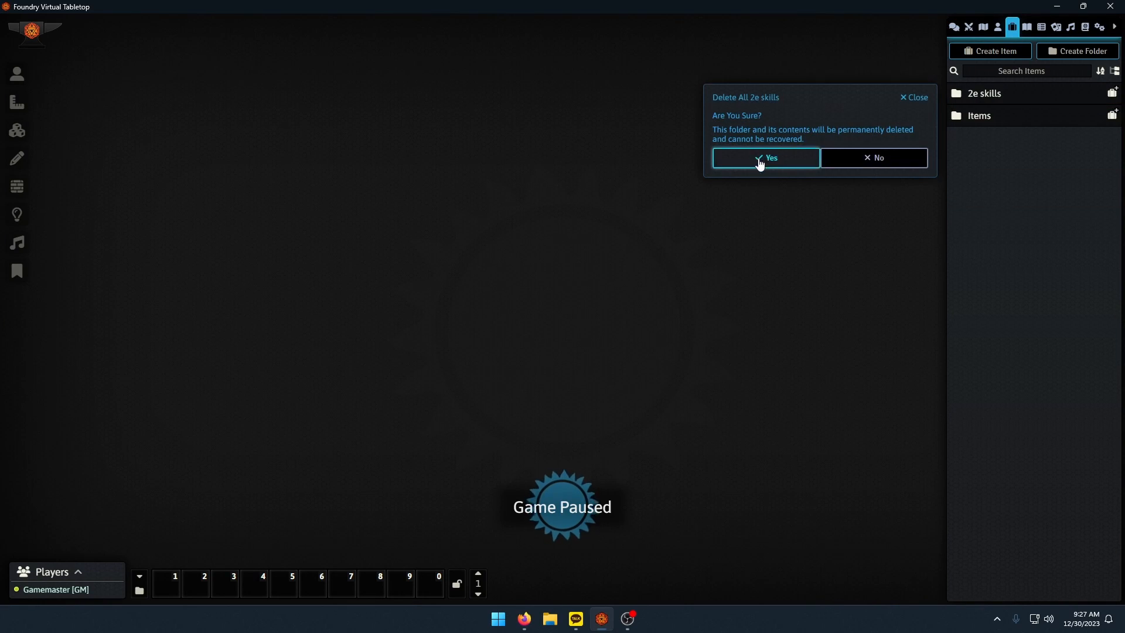
left_click(757, 159)
Activate the SharedSkills module in the Test2 world, save the module settings and reload the application.
left_click(1099, 27)
left_click(1036, 200)
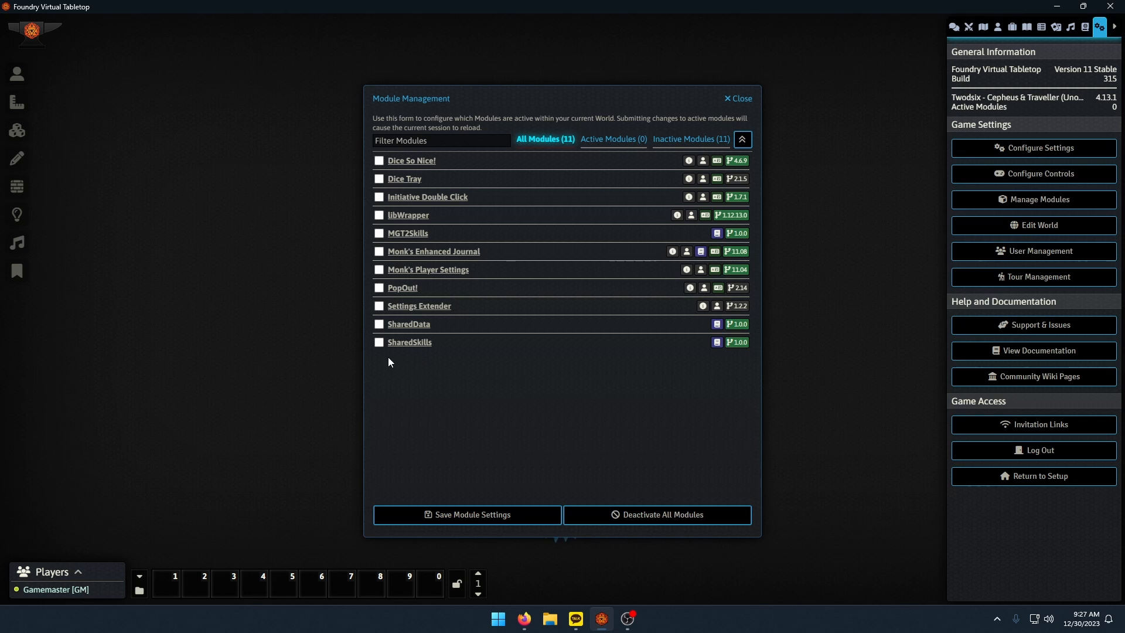
left_click(504, 516)
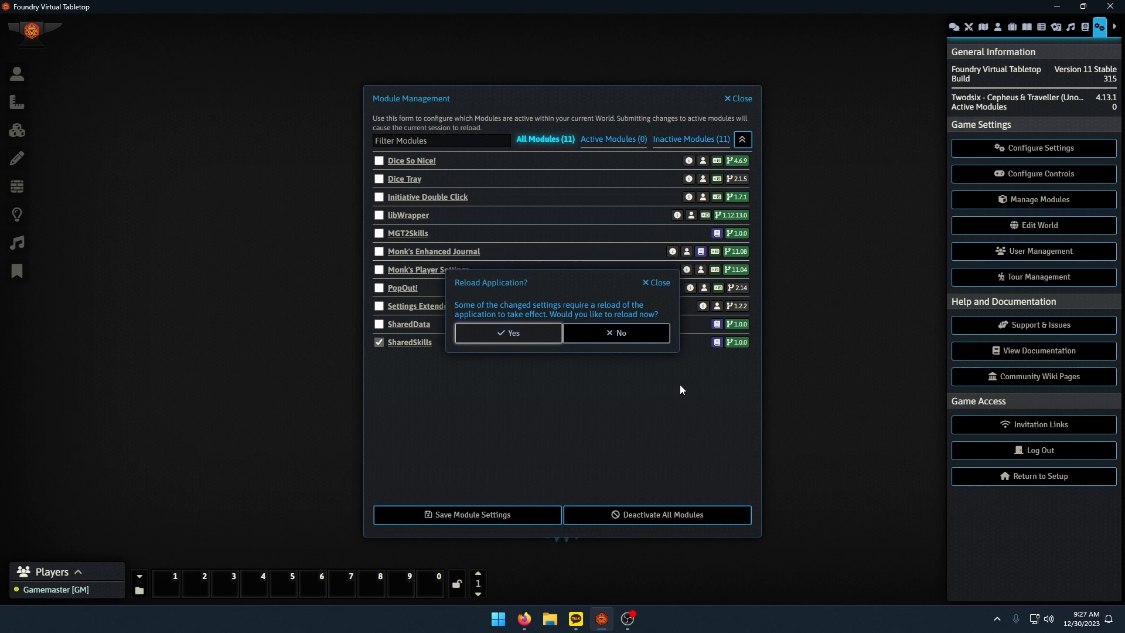
left_click(508, 333)
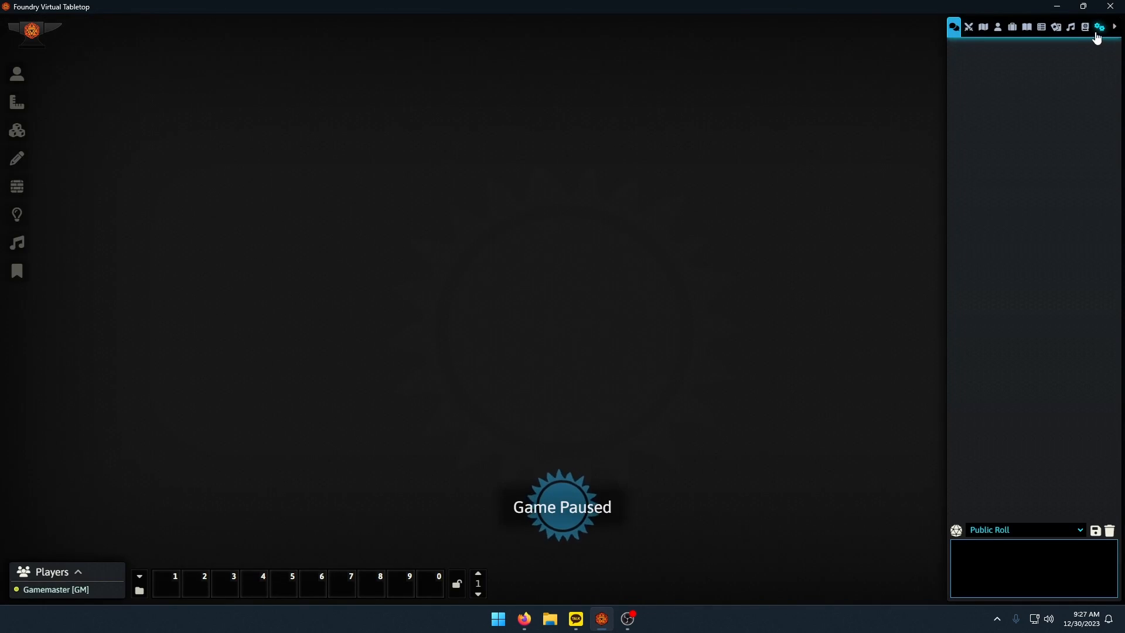
Import all content of the SharedSkills compendium into the Test2 world.
left_click(1084, 27)
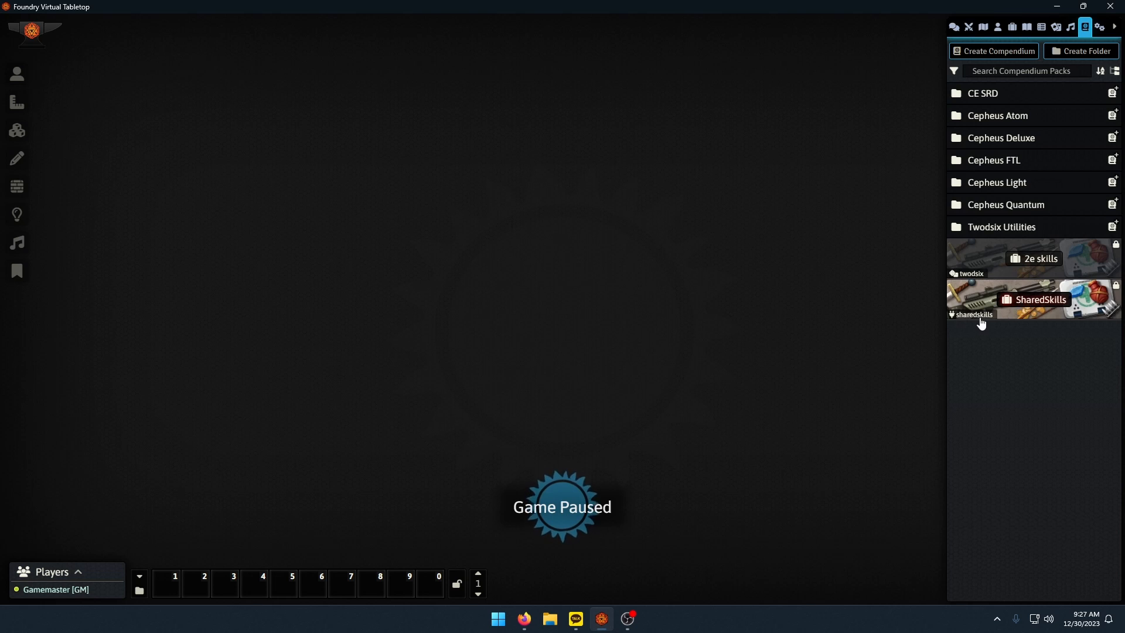
right_click(1008, 309)
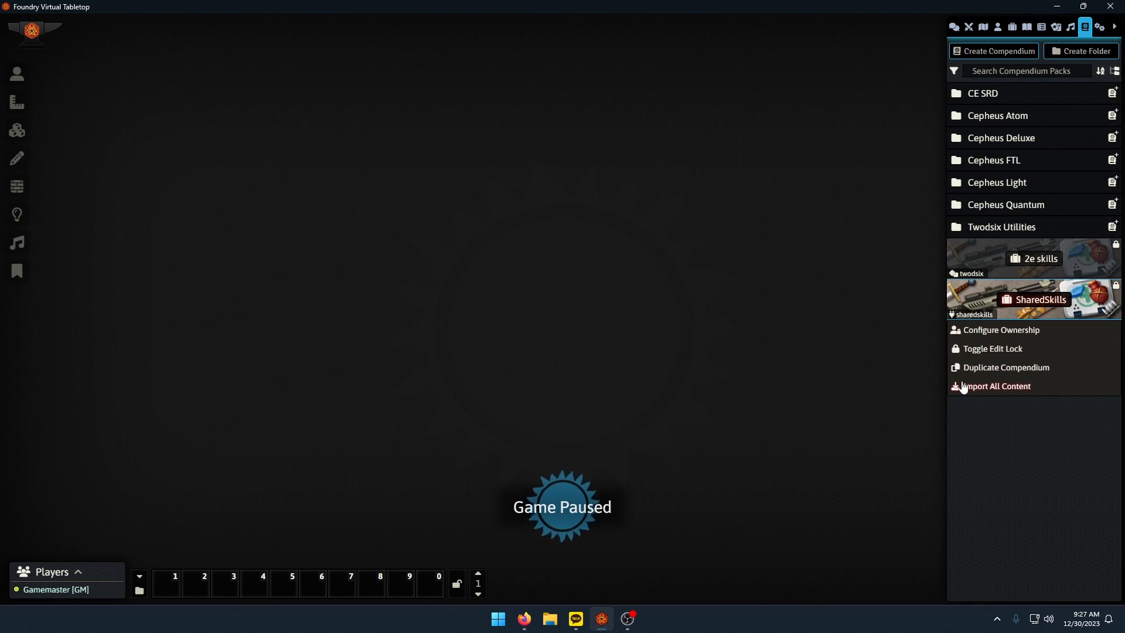
left_click(960, 385)
left_click(783, 399)
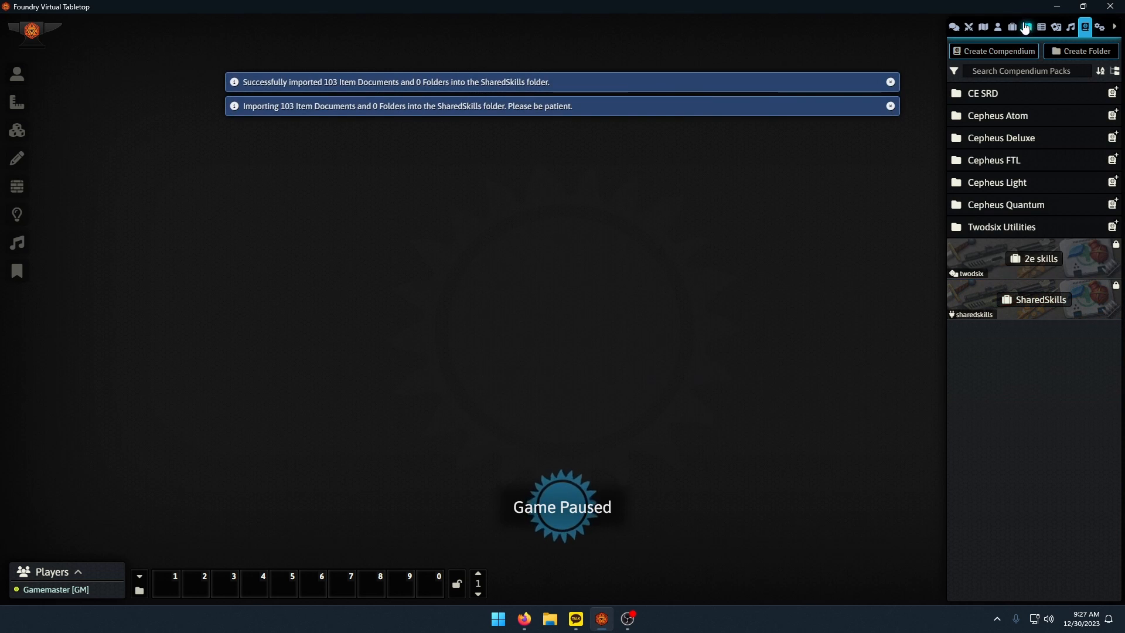
Expand the SharedSkills item folder and inspect the imported skills, including Animals: Training.
left_click(1012, 27)
left_click(990, 91)
left_click(990, 91)
left_click(985, 119)
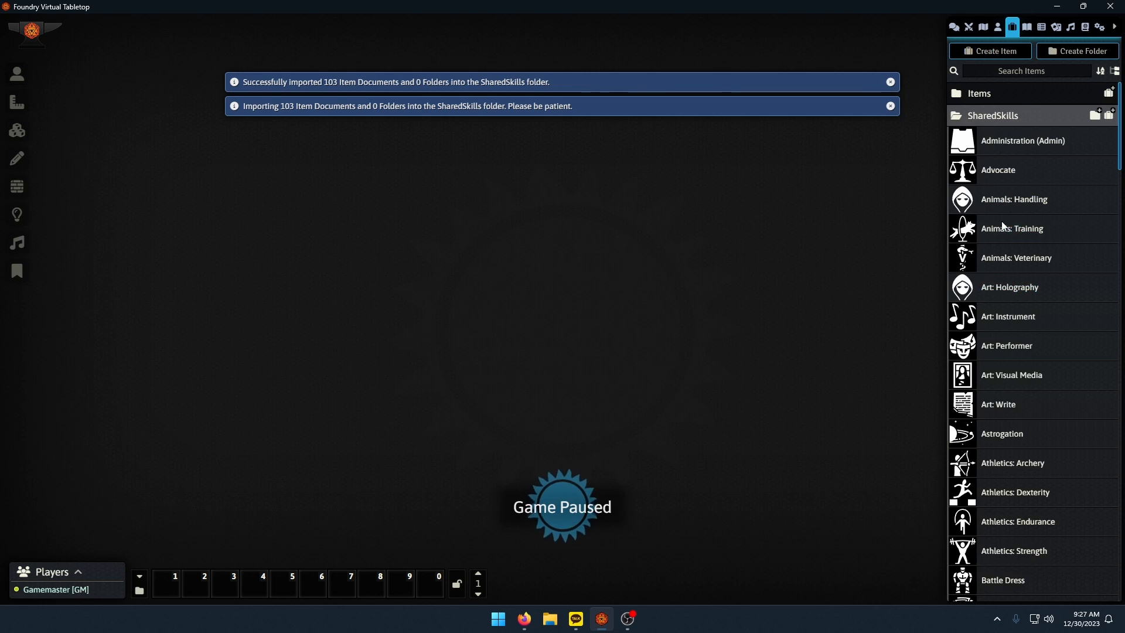
left_click(995, 229)
key("Escape")
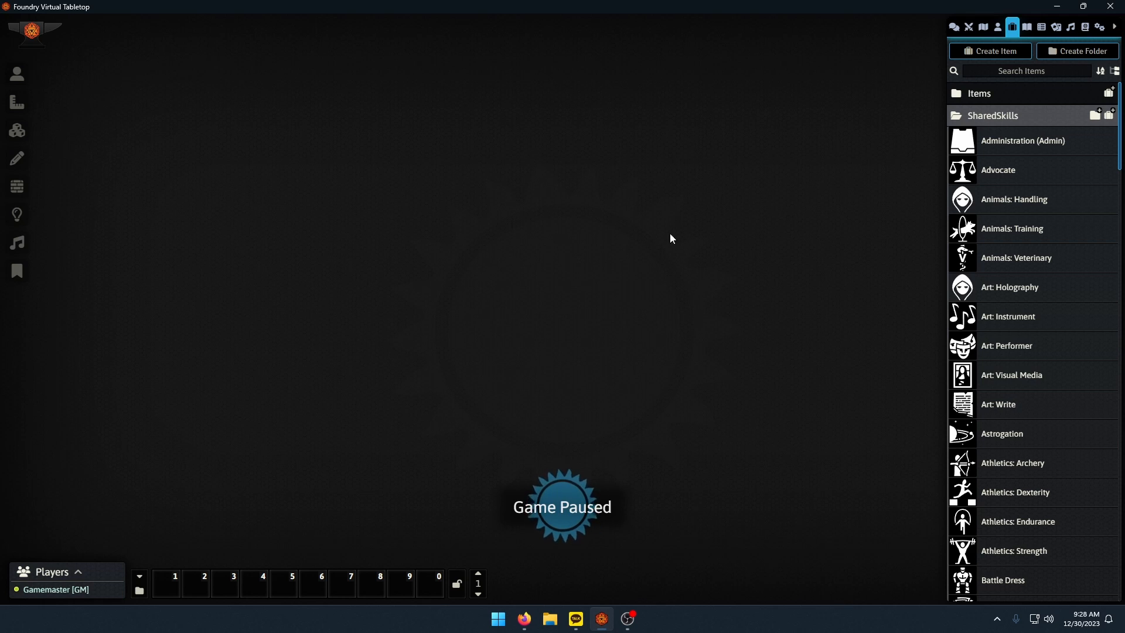
Open the SharedSkills compendium to review its skill entries, and close it.
left_click(1085, 26)
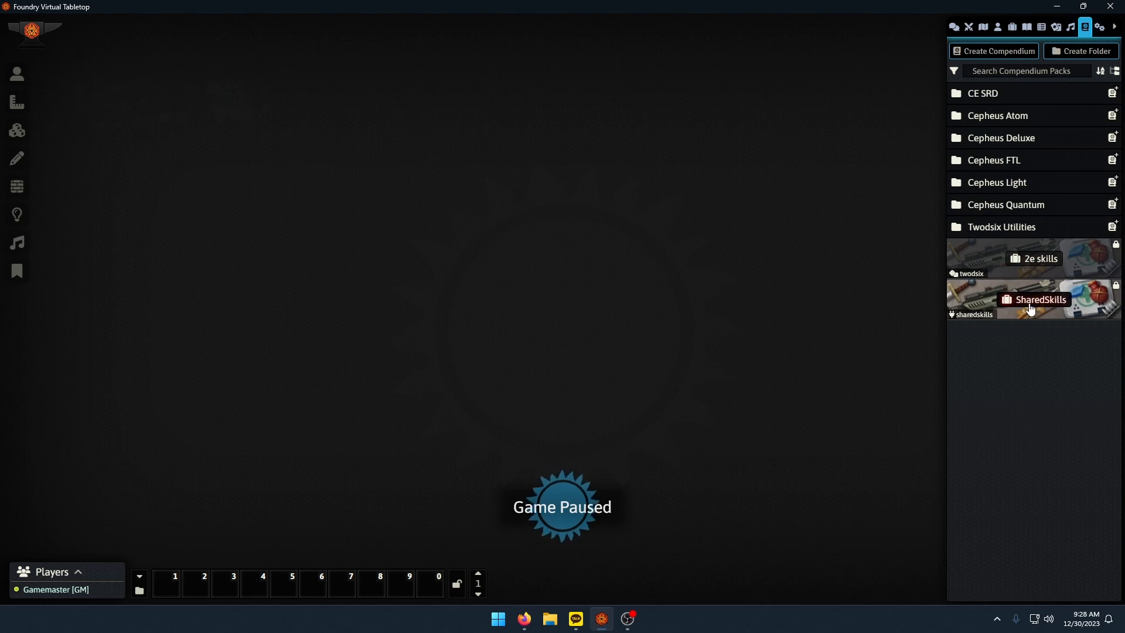
left_click(1077, 304)
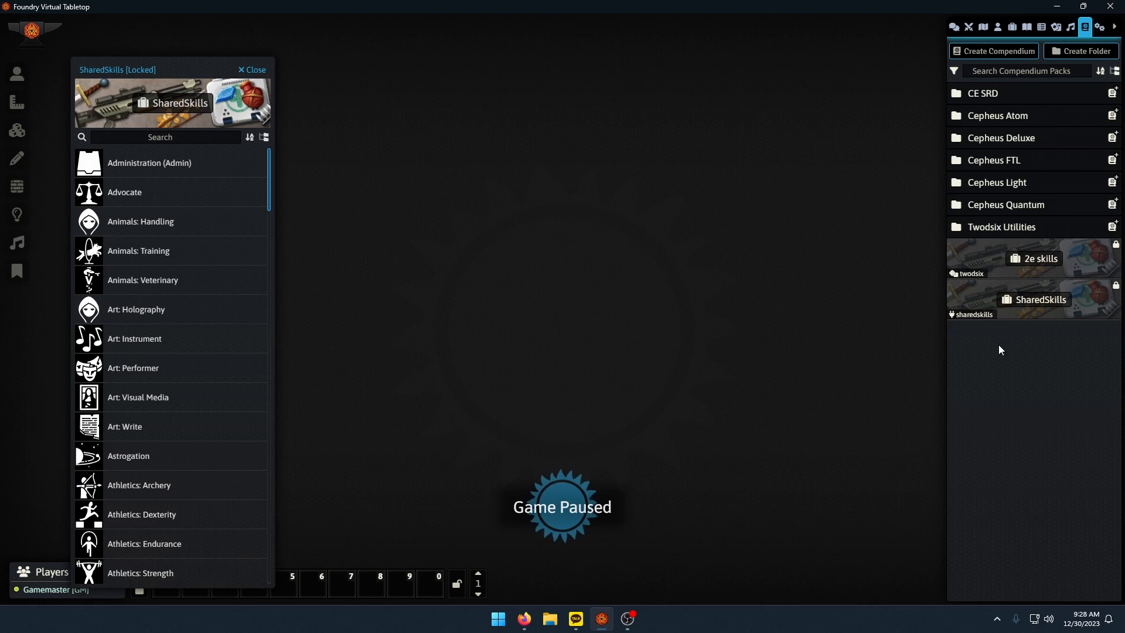
left_click(252, 70)
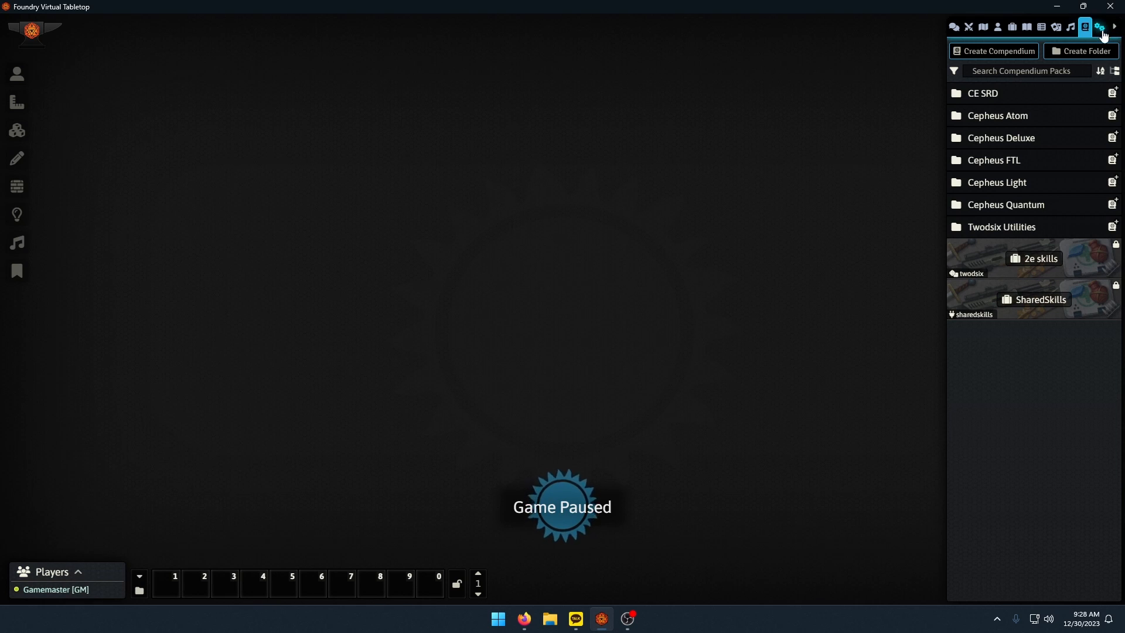